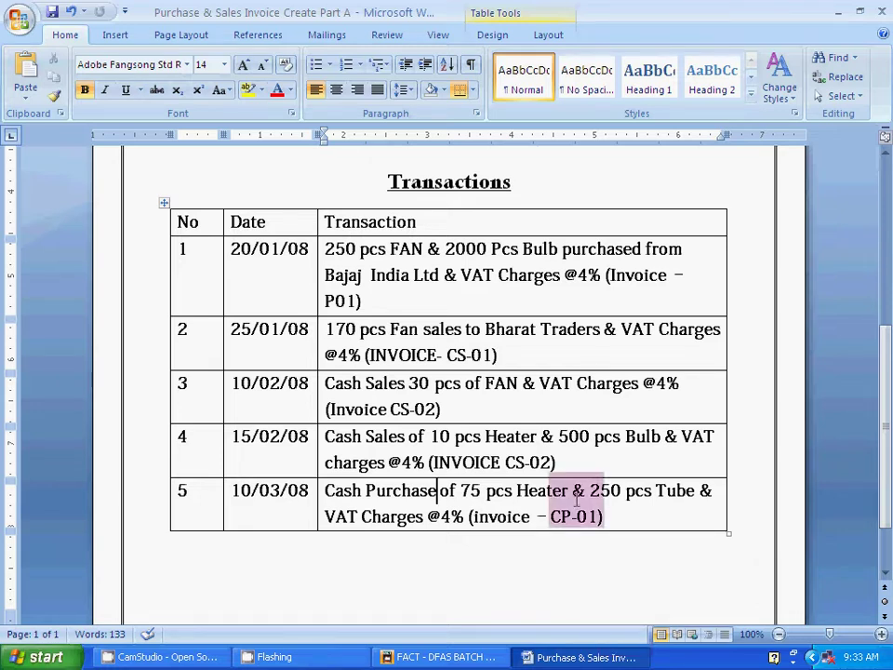
Review the creditor and debtor tables above the transactions, highlighting the invoice numbers and dates of the trade creditors and trade debtors
left_click(588, 463)
key("Up")
key("Up")
key("Up")
key("Up")
key("Up")
key("Up")
key("Up")
key("Up")
key("Up")
key("Up")
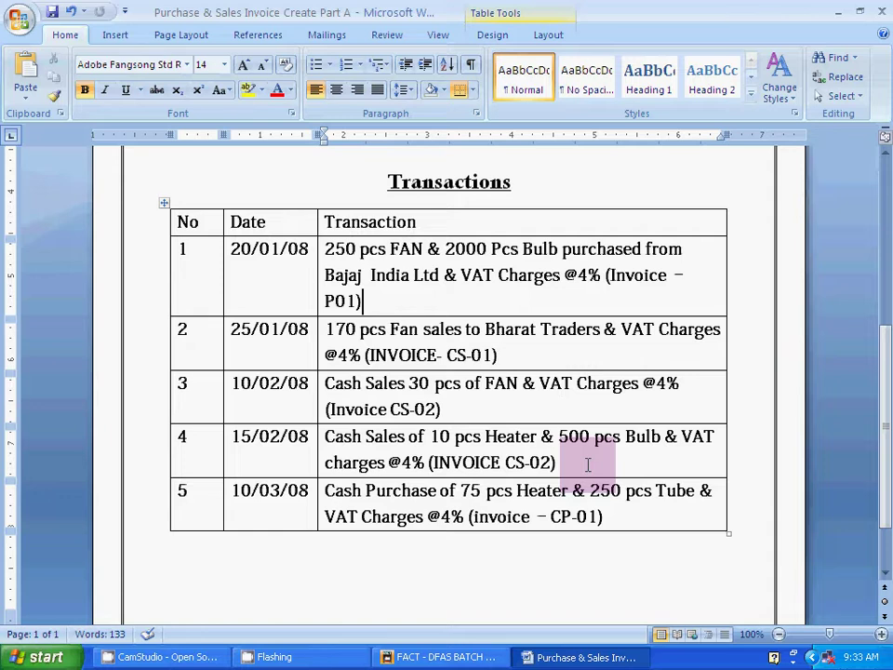
key("Up")
key("Up")
key("Up")
key("Up")
key("Up")
key("Up")
key("Up")
key("Up")
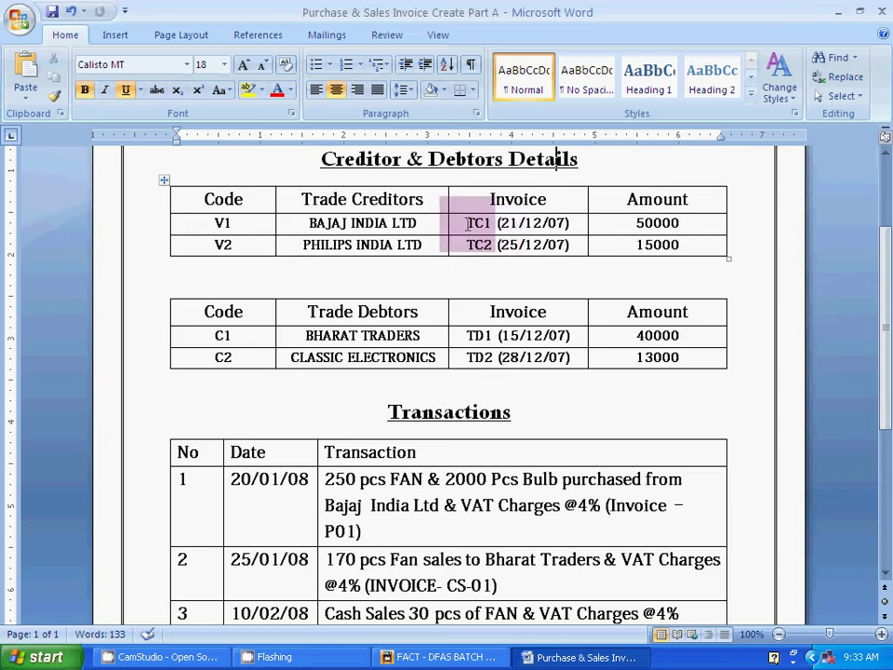
left_click_drag(462, 222, 479, 240)
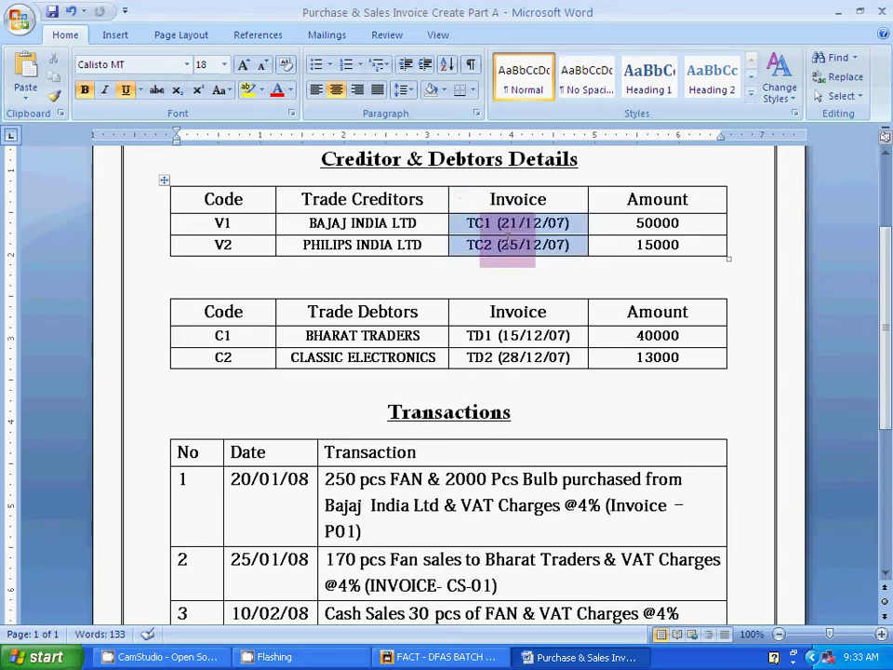
left_click_drag(473, 333, 534, 363)
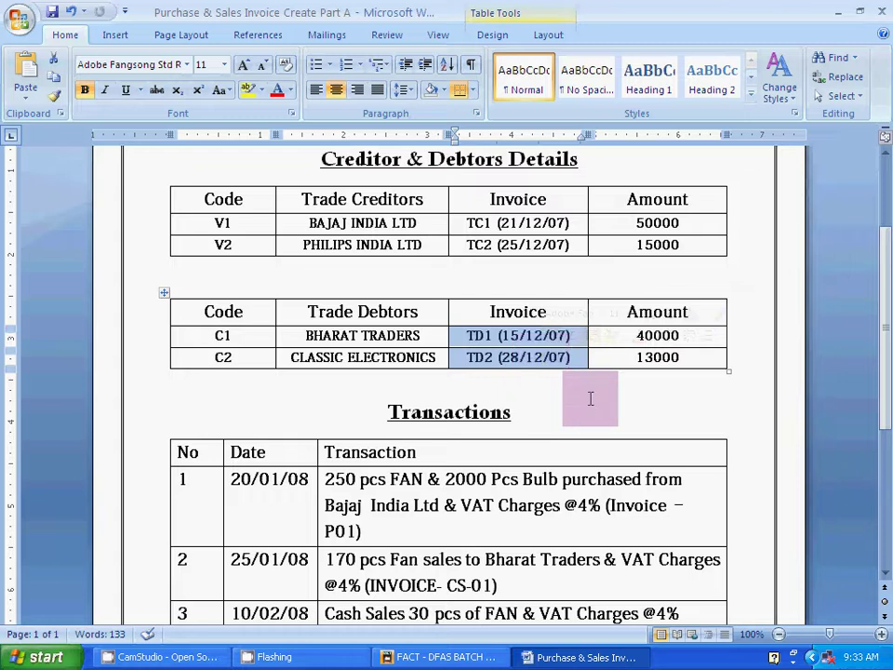
Examine the full list of five purchase and sales transactions in the Transactions table
left_click(545, 485)
key("Down")
key("Down")
key("Down")
key("Down")
key("Down")
key("Down")
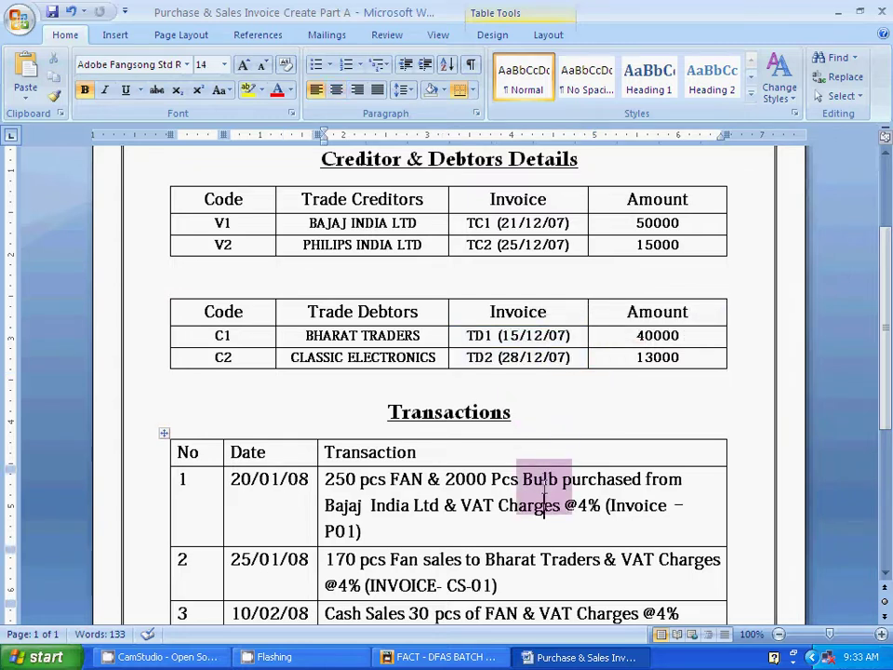
key("Down")
key("Down")
key("Down")
key("Down")
key("Down")
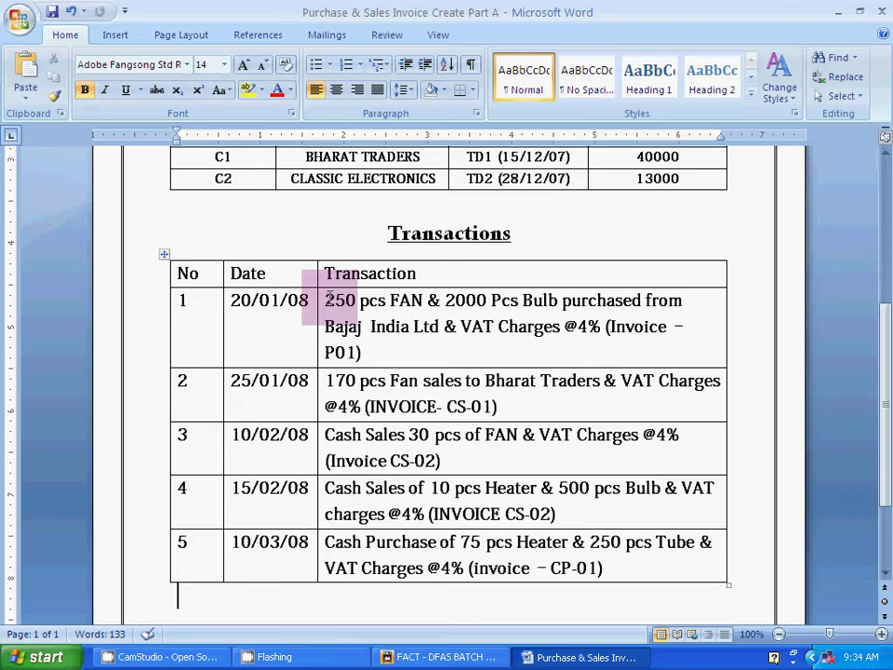
Switch to FACT and start adding a purchase invoice with invoice number P01
key("alt+Tab")
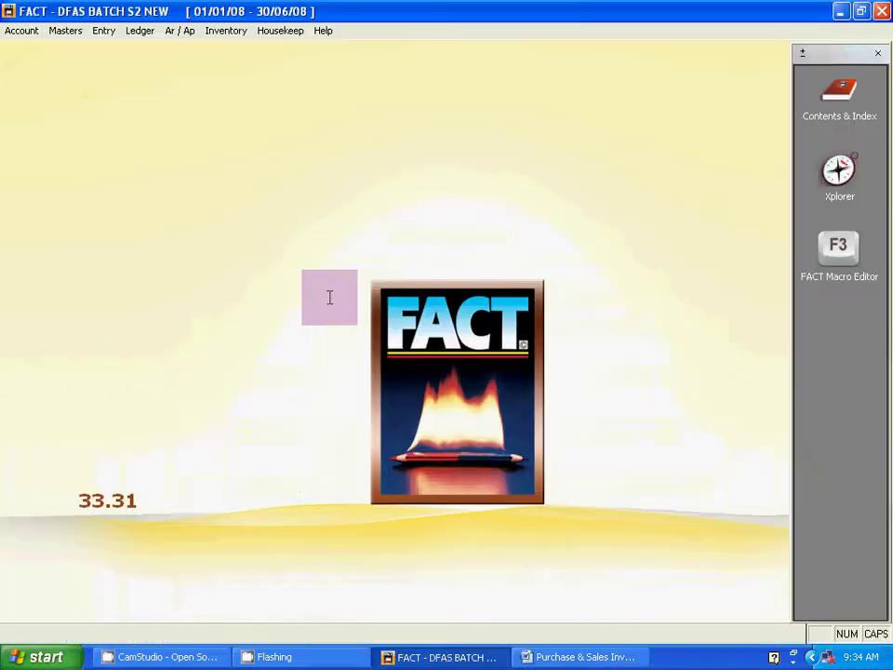
left_click(107, 31)
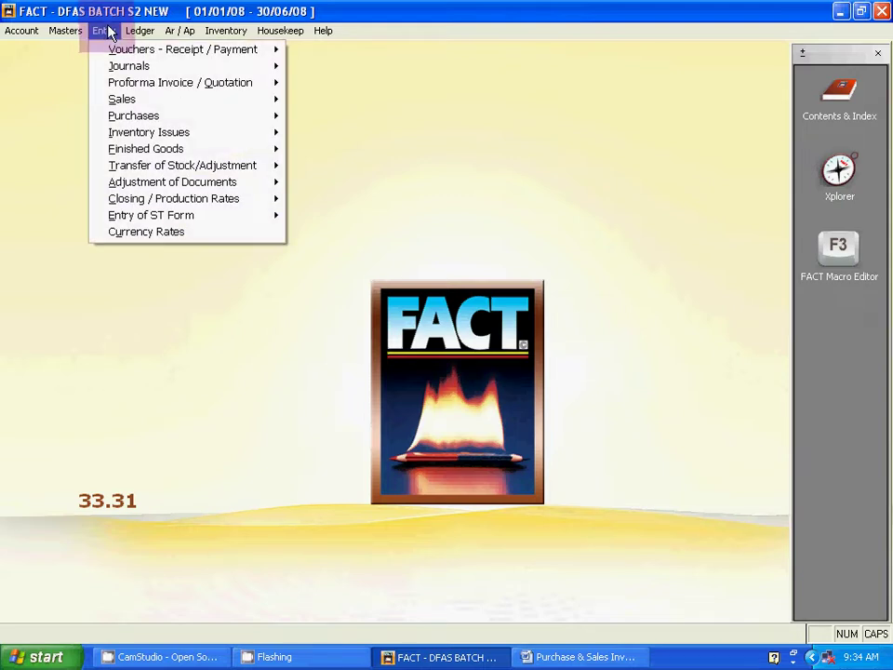
mouse_move(213, 115)
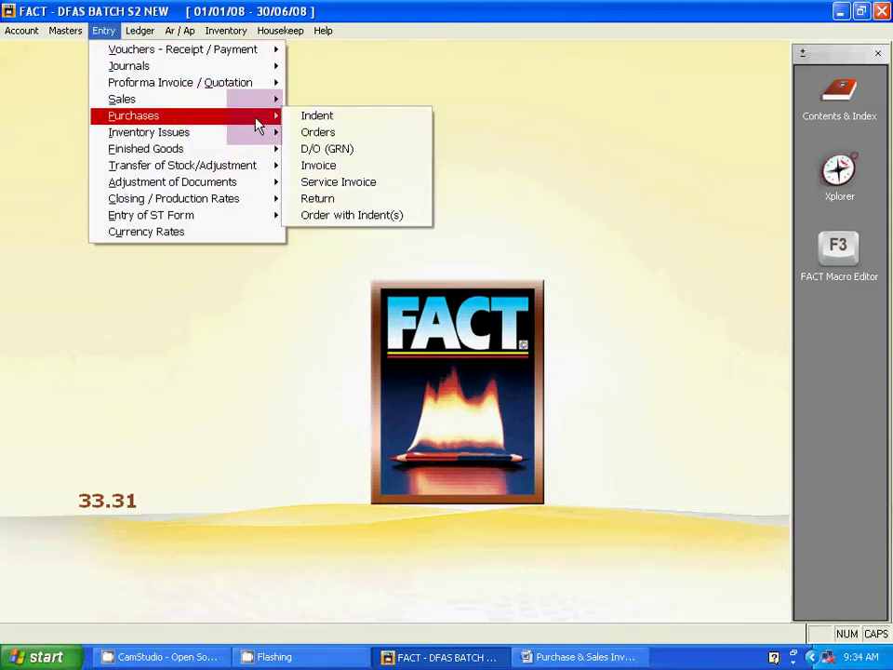
left_click(343, 172)
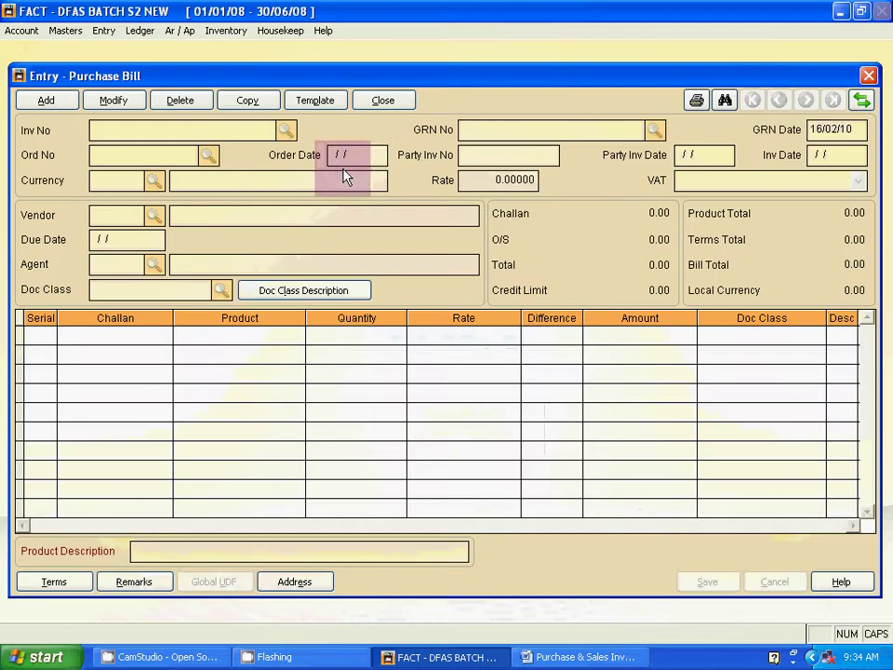
left_click(64, 99)
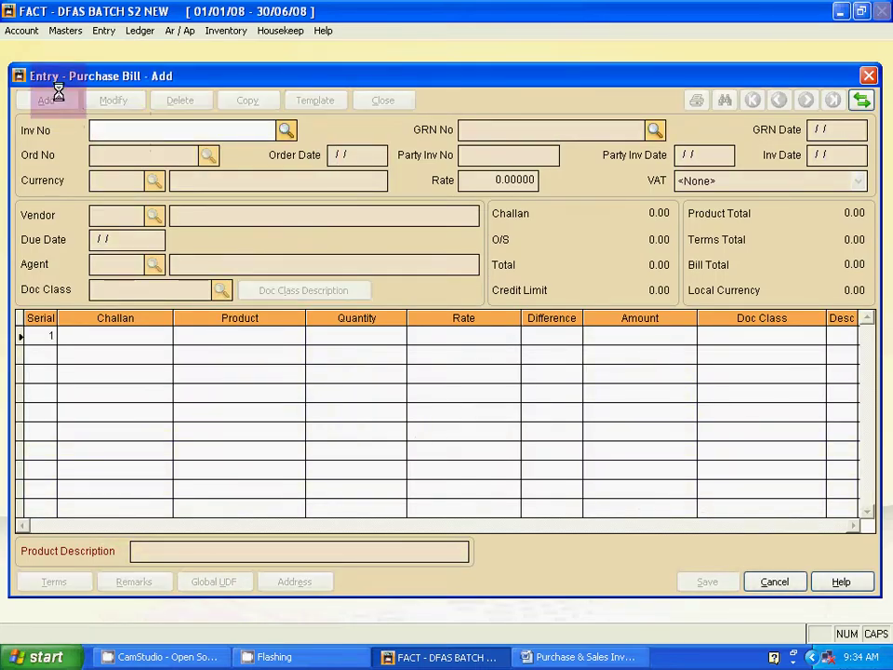
type("P01")
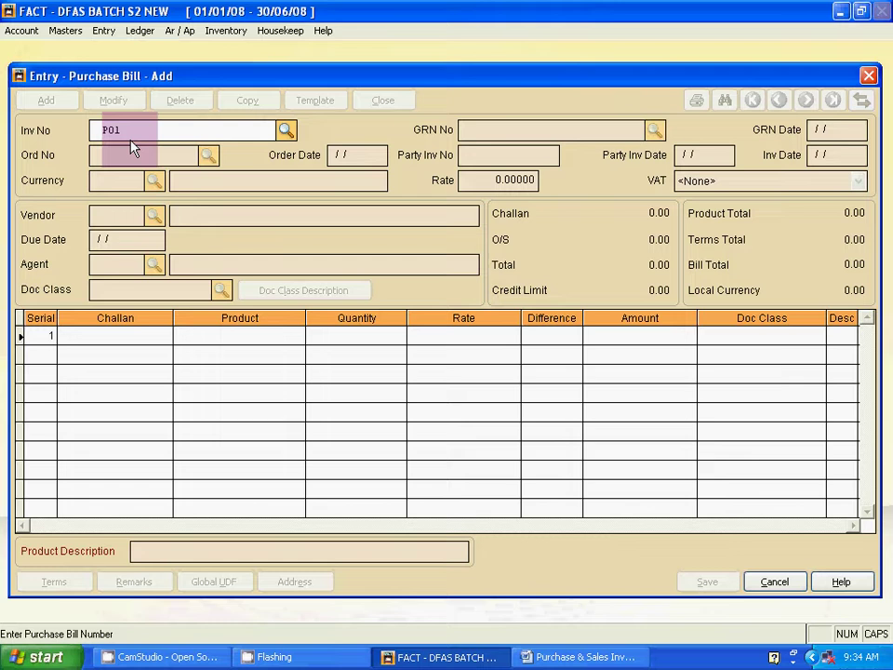
key("Tab")
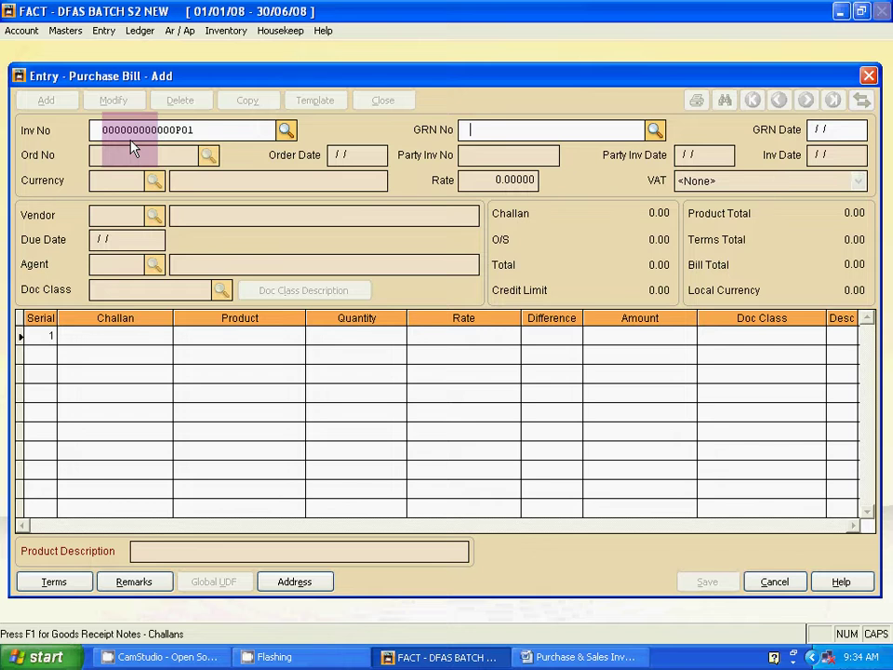
Set the GRN number to P01 and the GRN date to 20/01/08, checking the date in the Word transaction list
type("01")
key("Return")
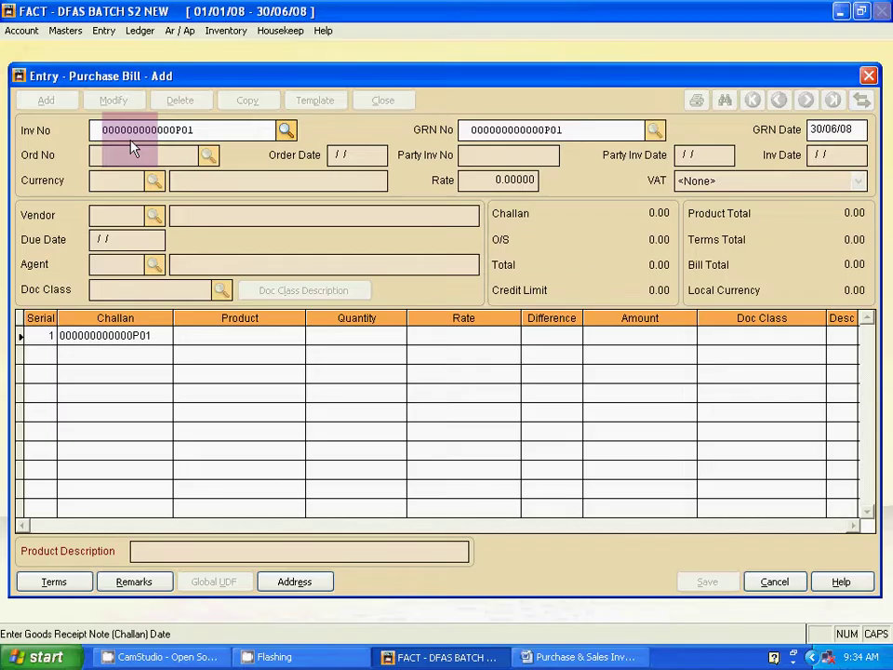
key("alt+Tab")
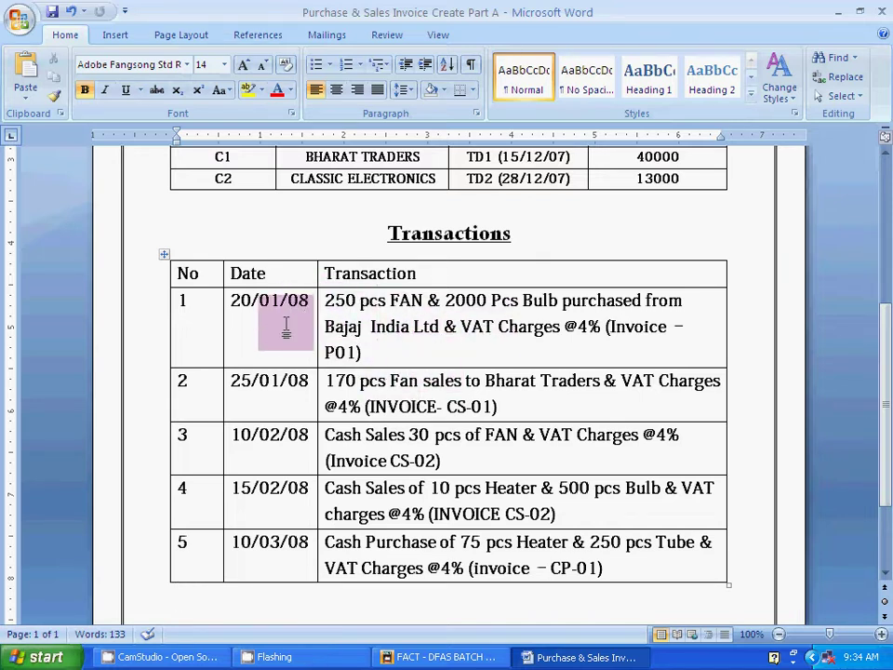
key("alt+Tab")
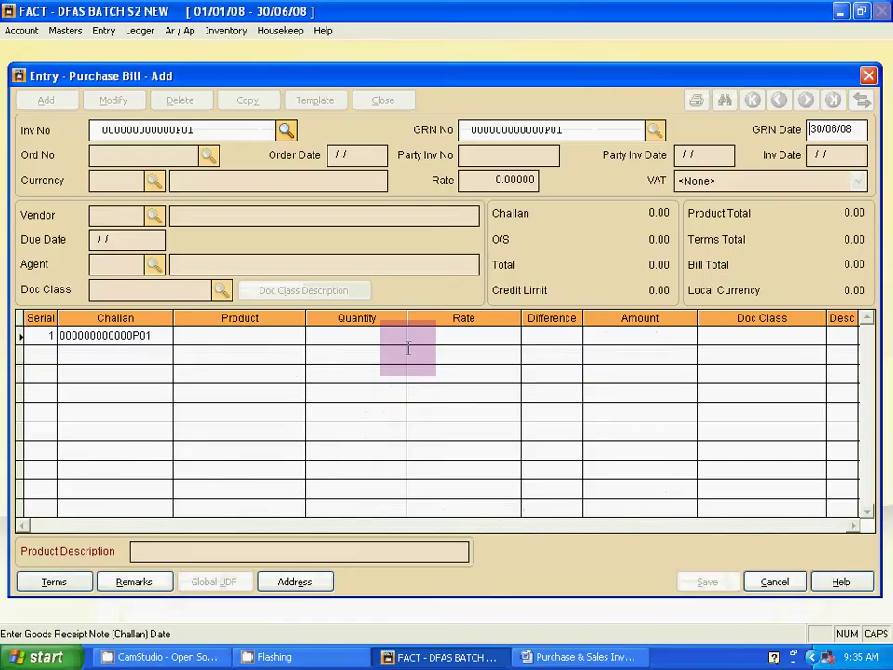
type("20/0")
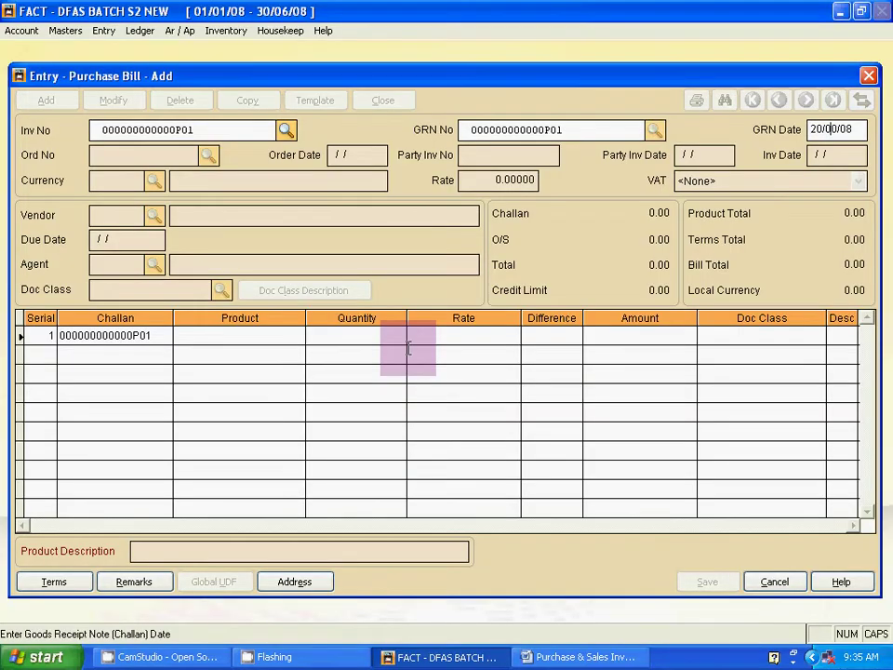
type("1")
key("Return")
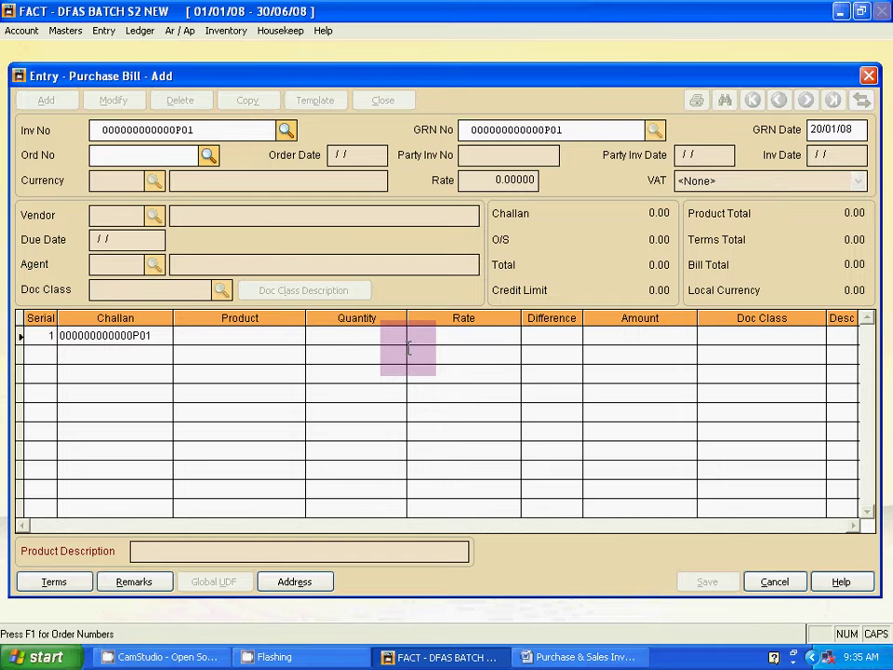
Leave the order number, party invoice number and currency blank, and set the invoice date to 20/01/08
key("Return")
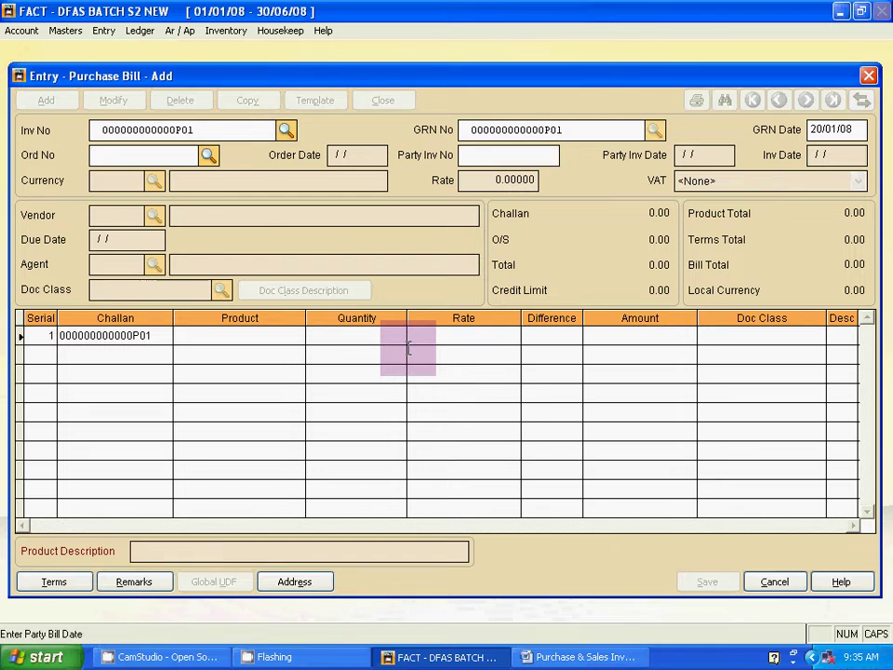
key("Return")
type("20/")
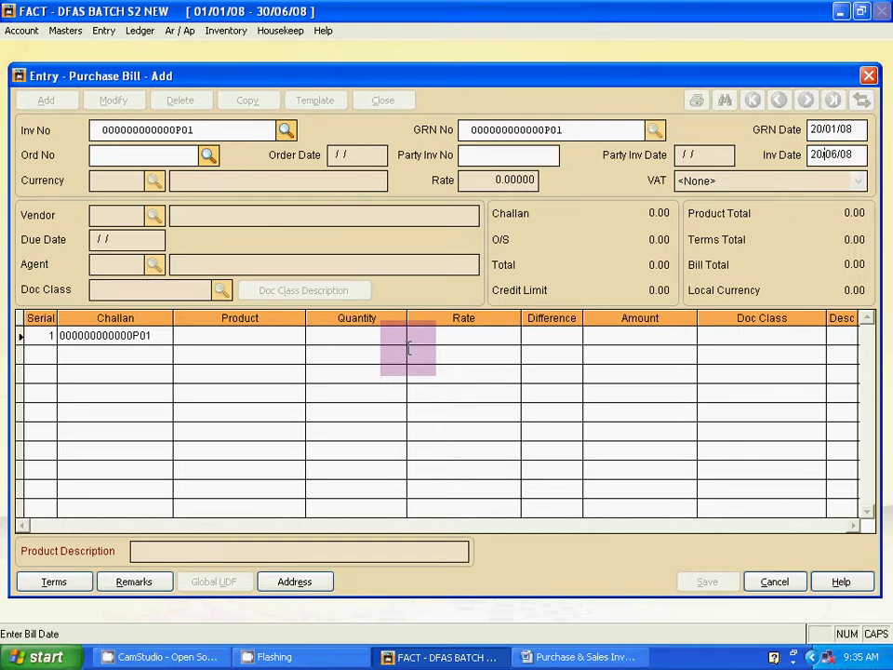
type("01/0")
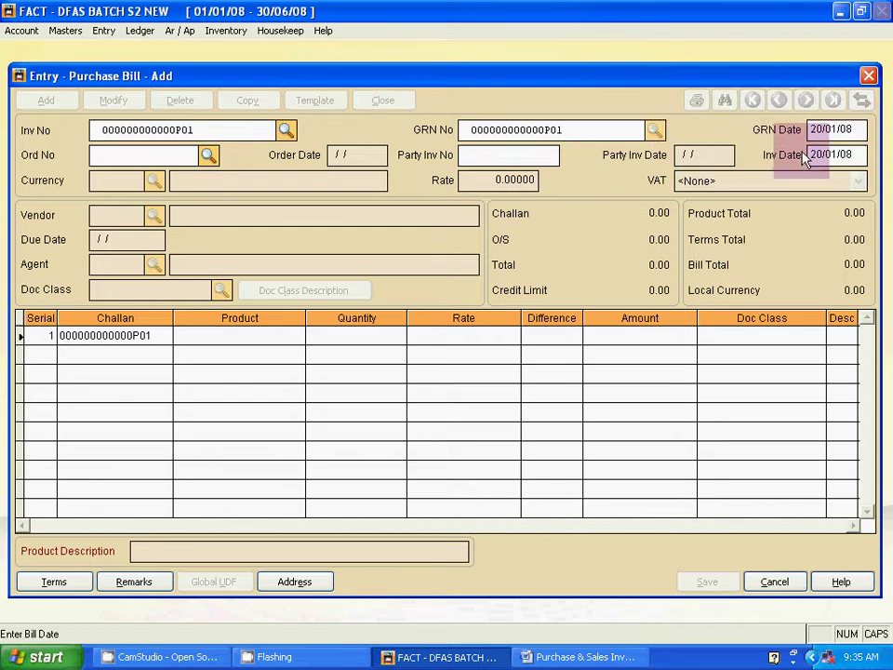
key("Tab")
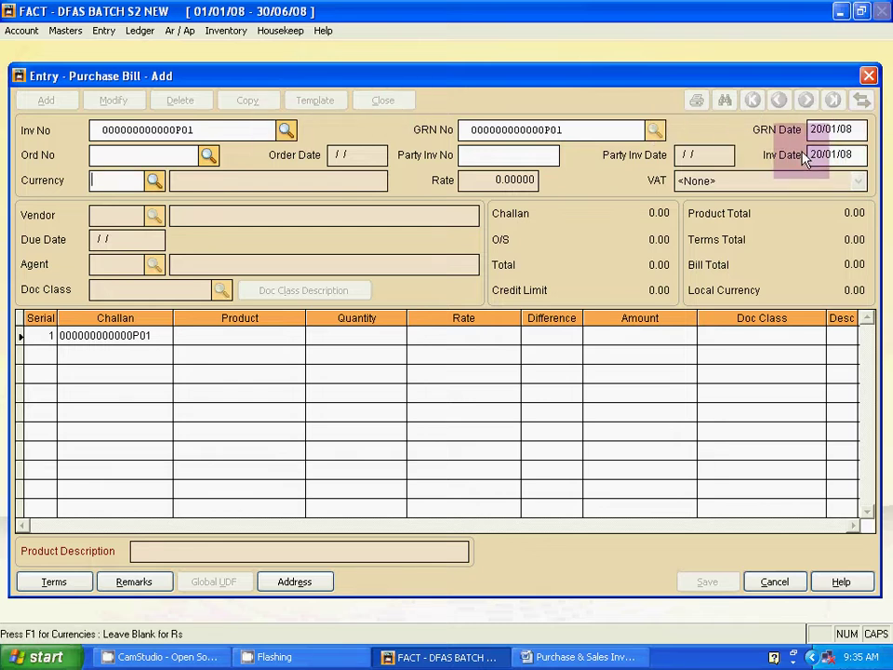
key("Tab")
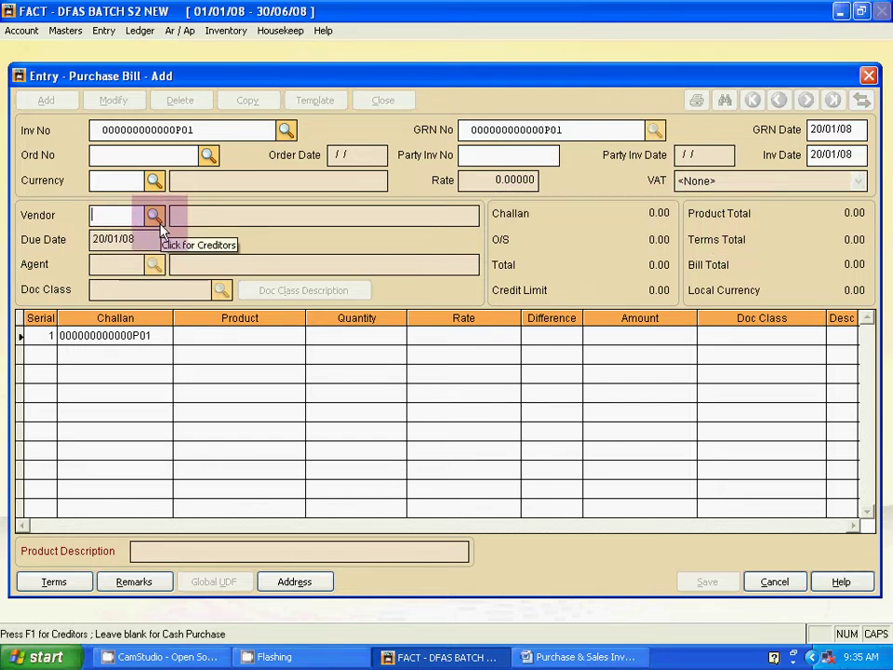
Check the supplier in the Word transaction list, choose vendor V1 BAJAJ INDIA LTD, keep the due date and leave the agent blank
key("alt+Tab")
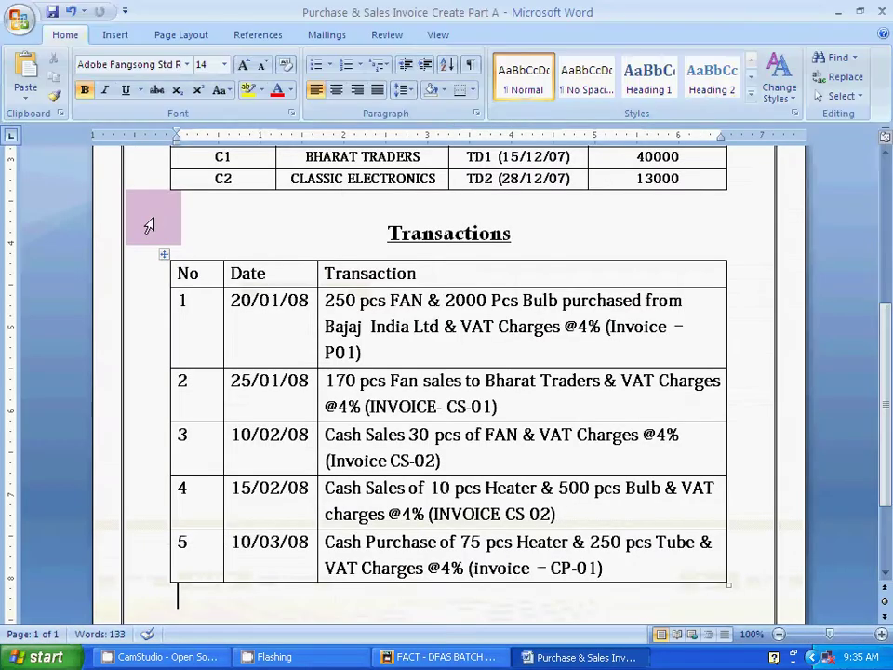
key("alt+Tab")
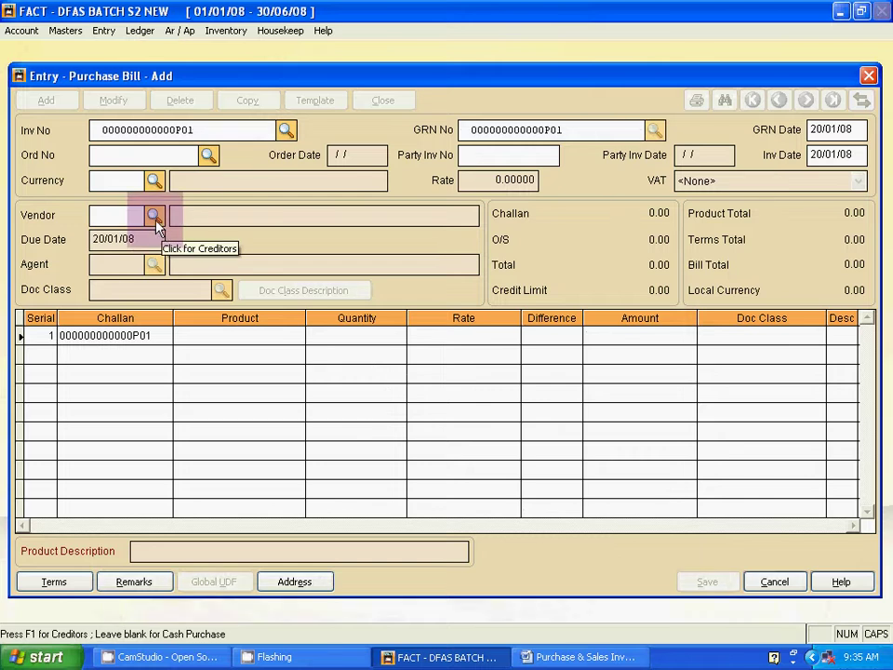
left_click(154, 215)
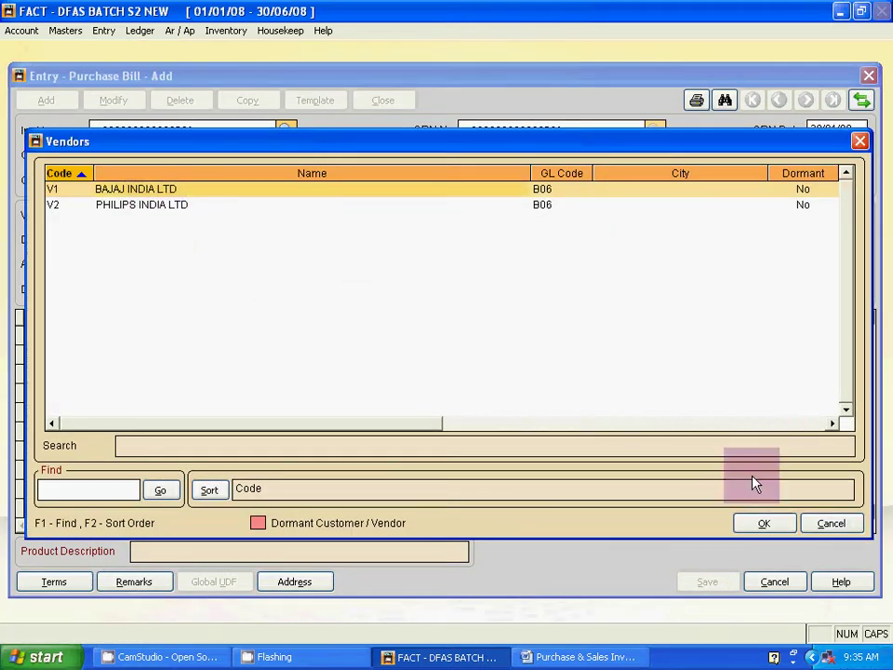
left_click(761, 523)
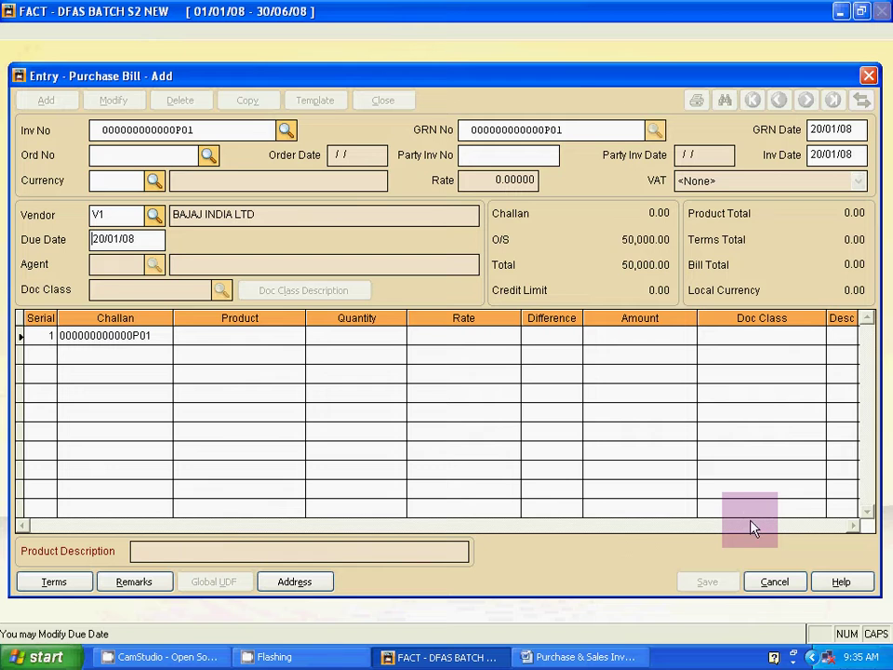
key("Tab")
key("Tab")
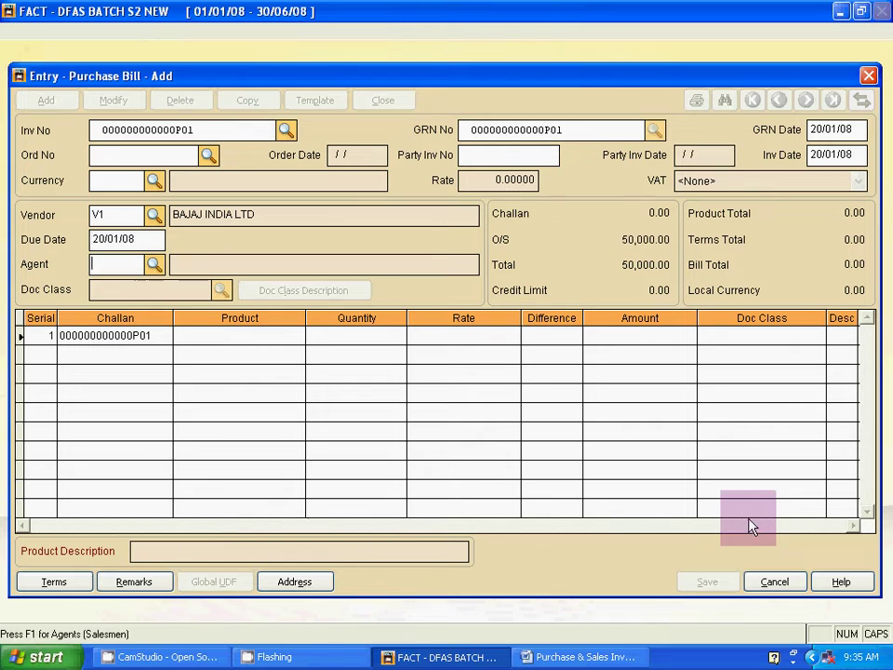
key("Tab")
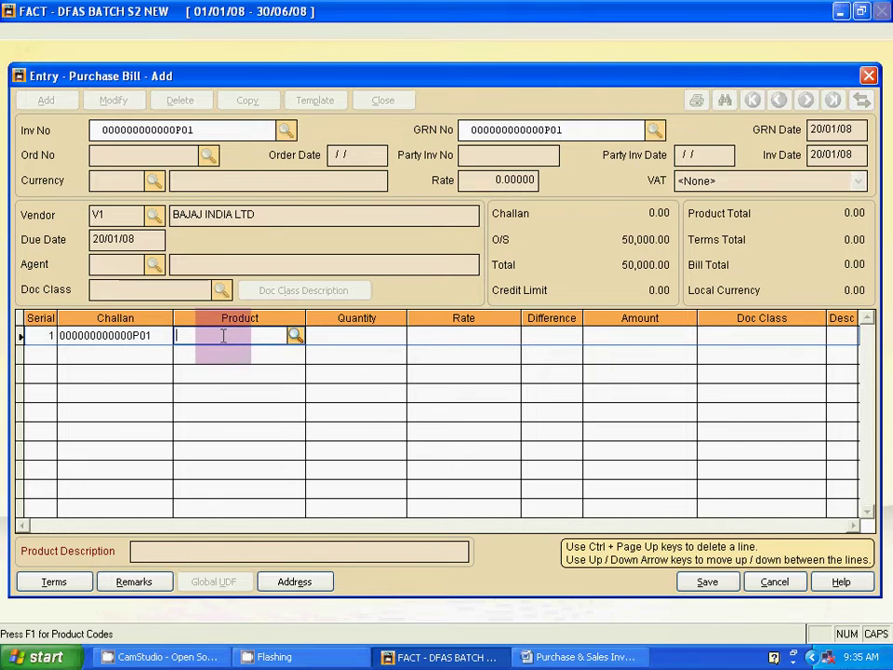
Check the purchased items in the Word transaction list and choose product PR3 (FAN) for the first bill line
key("alt+Tab")
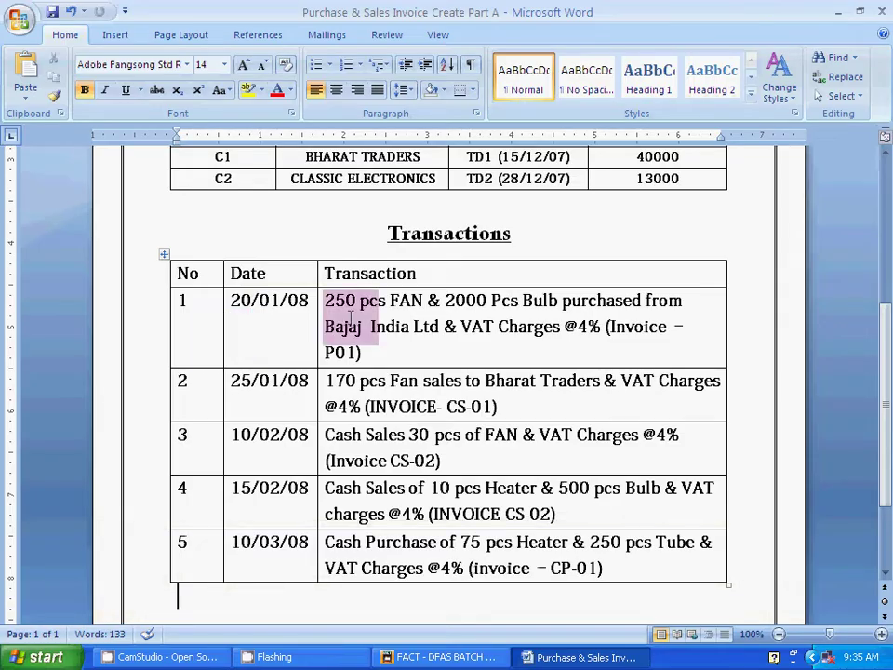
key("alt+Tab")
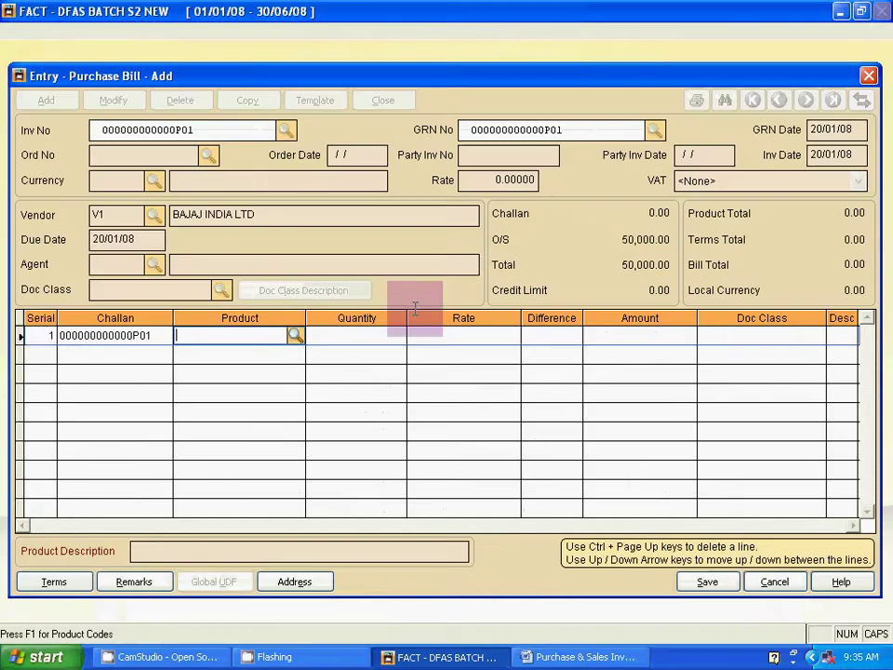
left_click(294, 335)
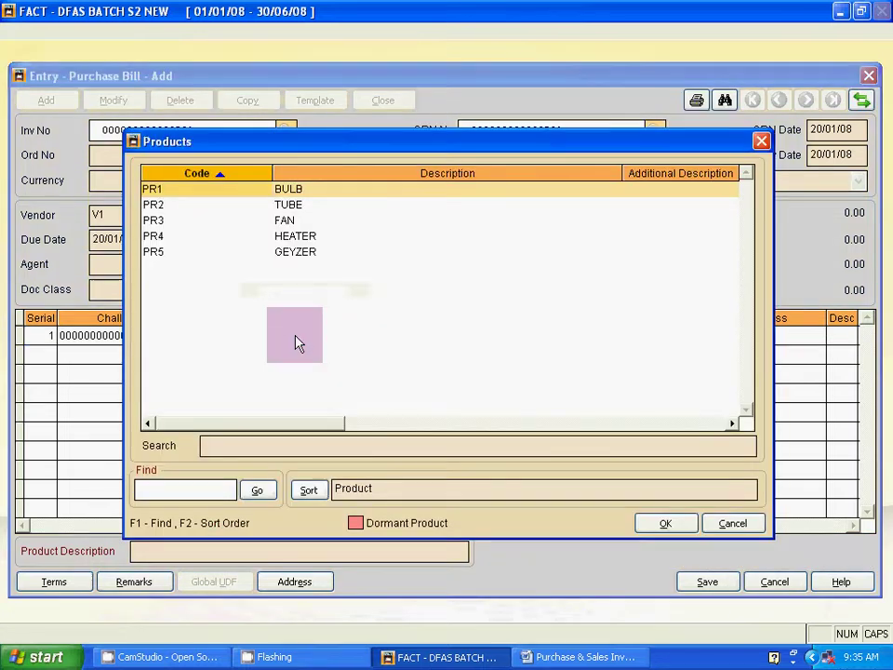
left_click(281, 220)
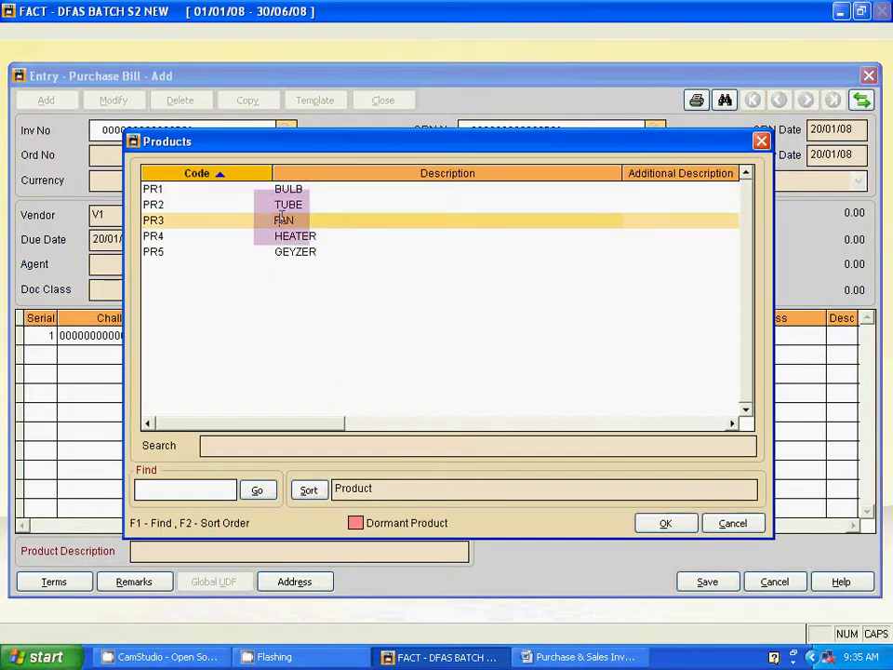
left_click(668, 522)
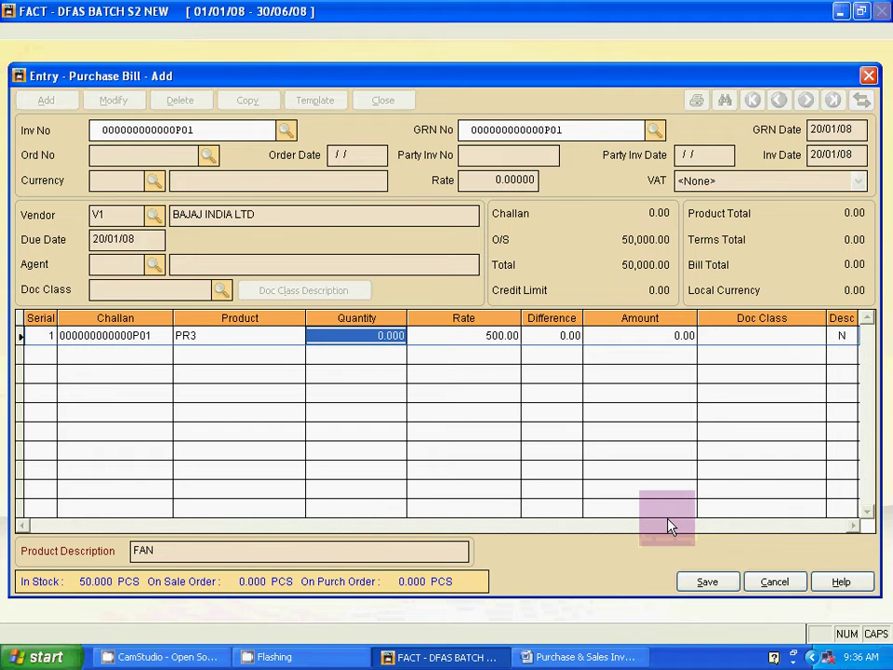
Check the fan quantity in the Word transaction list and set the FAN line's quantity to 250 in FACT
key("alt+Tab")
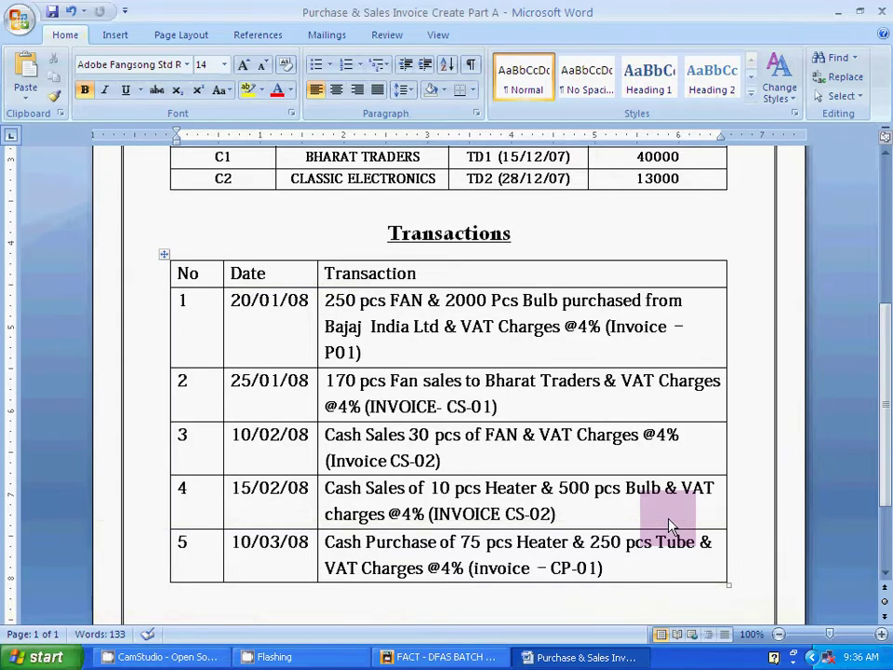
key("alt+Tab")
type("250")
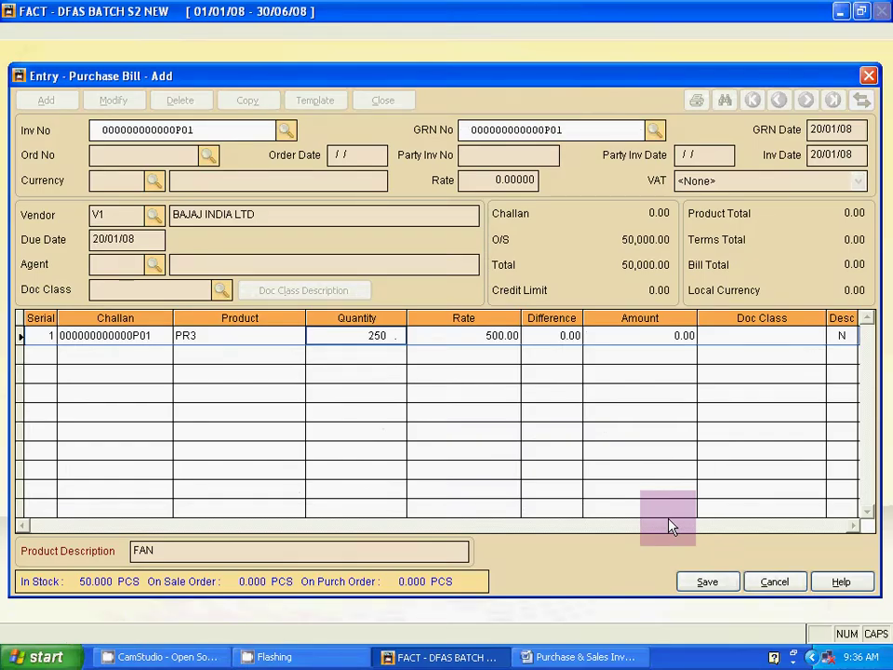
key("Return")
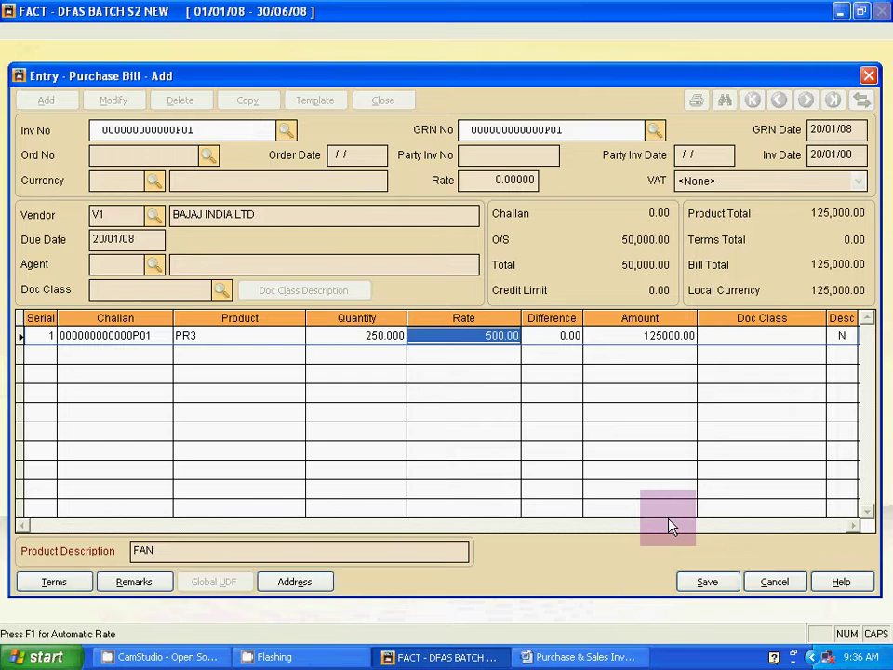
Review the purchase in the Word transaction list, keep the FAN line's rate and remaining defaults, and start a second bill line
key("alt+Tab")
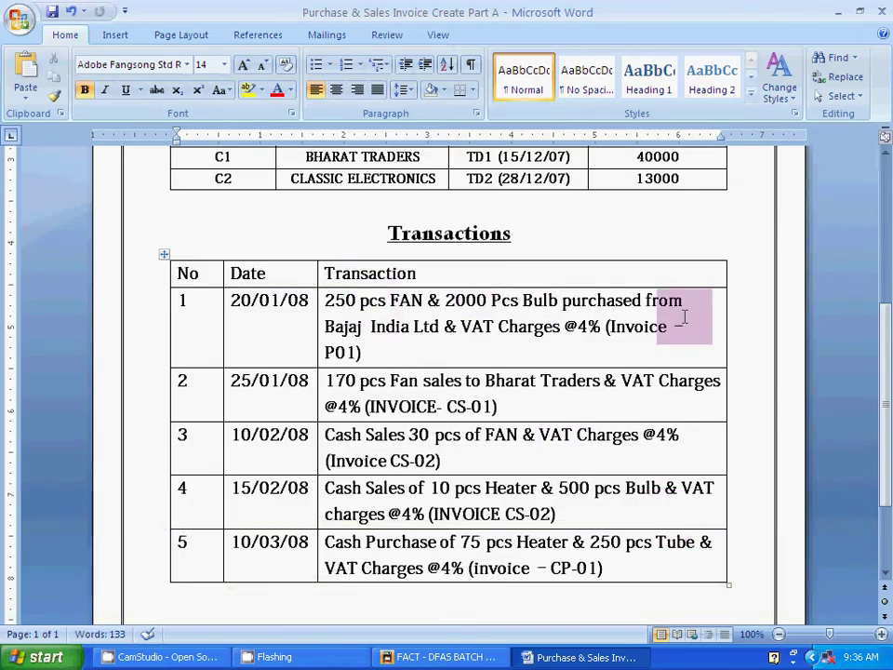
key("alt+Tab")
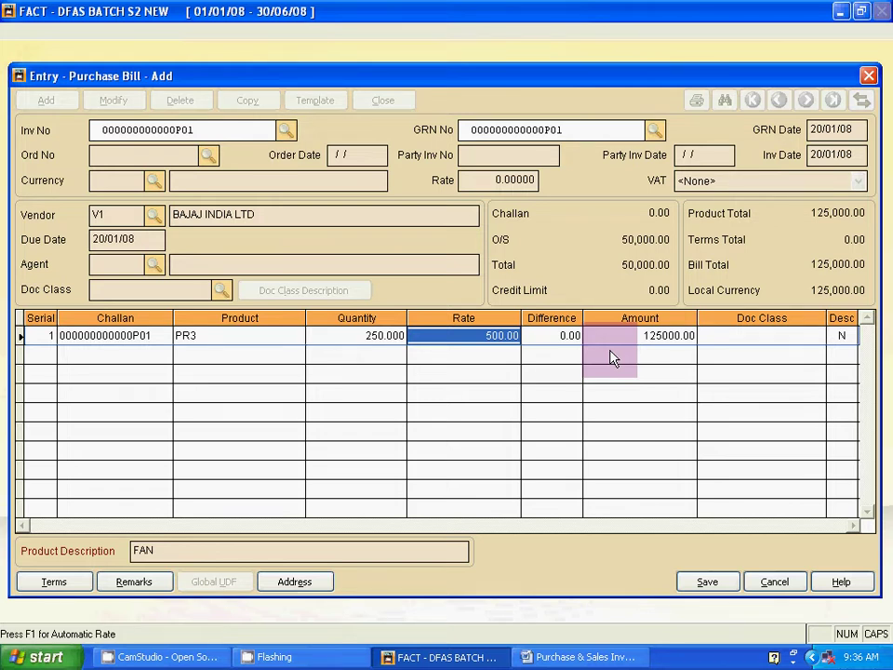
key("Tab")
key("Tab")
key("Tab")
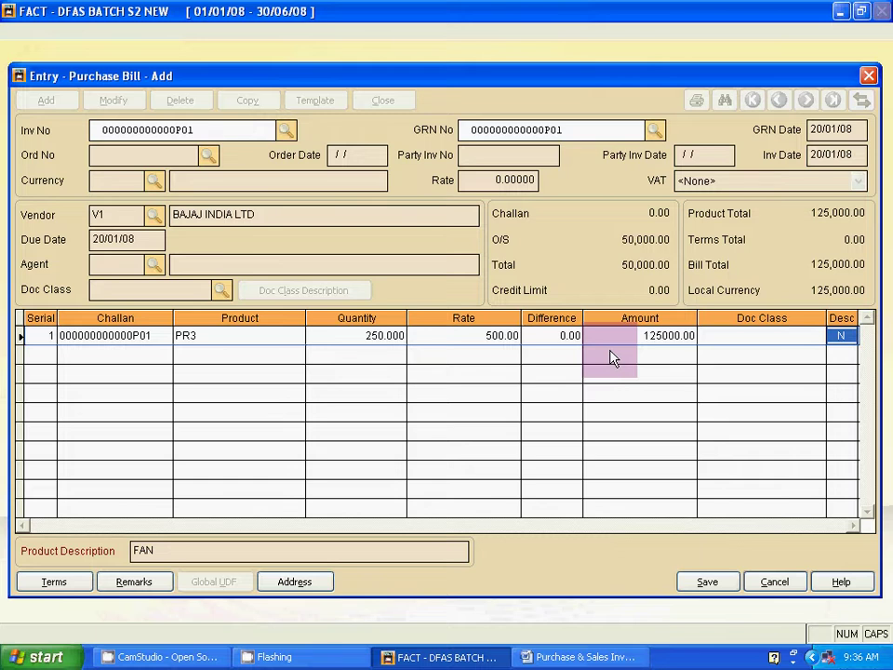
key("Tab")
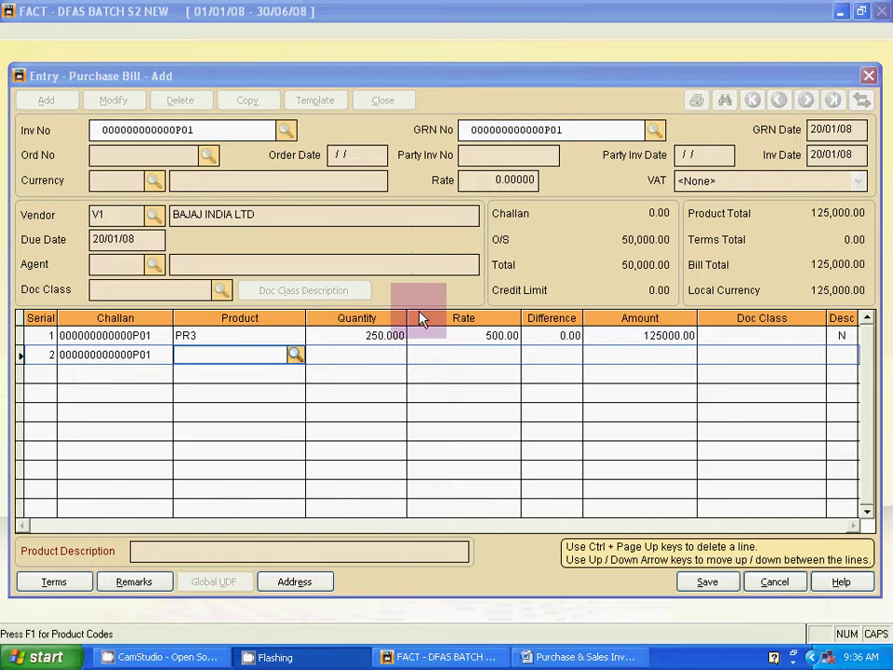
Check the second purchased item in the Word transaction list and choose product PR1 (BULB) for the second bill line
key("alt+Tab")
key("alt+Tab")
key("alt+Tab")
key("alt+Tab")
key("alt+Tab")
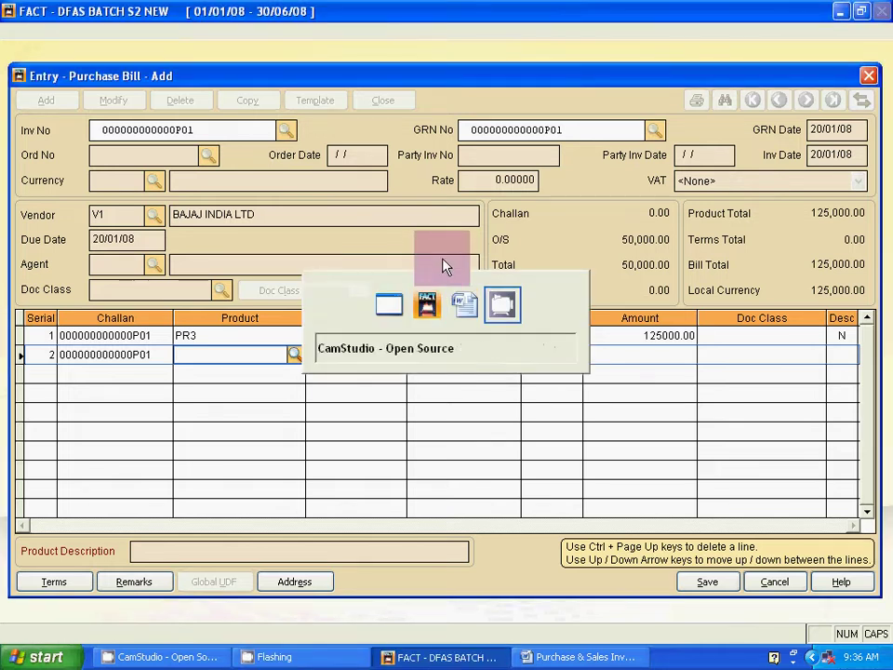
key("alt+Tab")
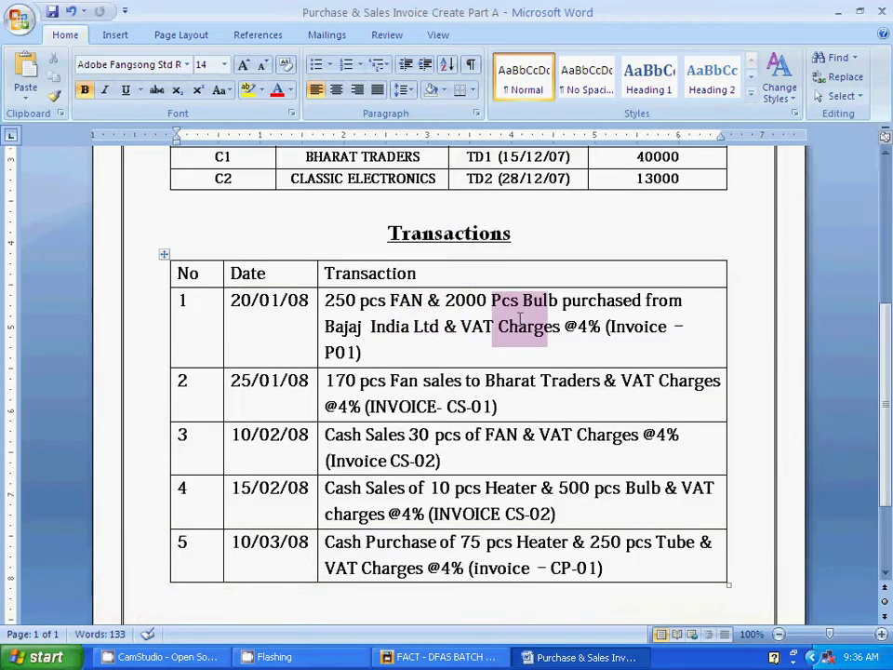
key("alt+Tab")
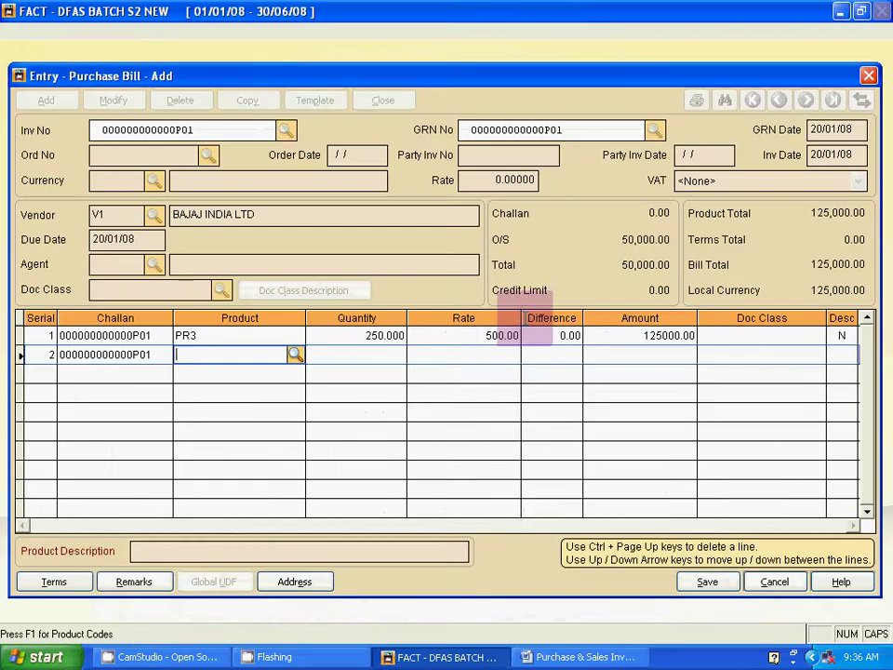
left_click(295, 357)
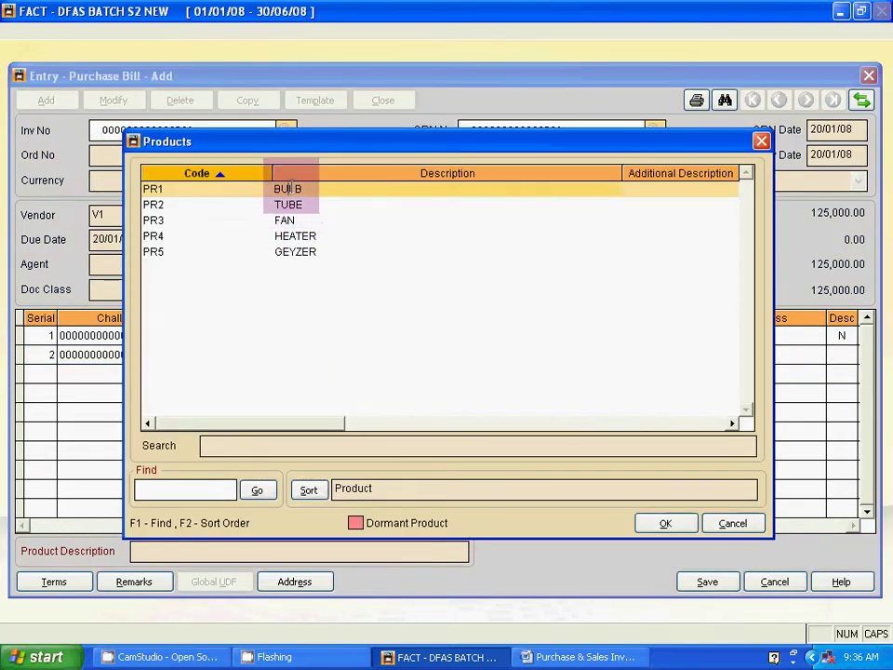
left_click(663, 522)
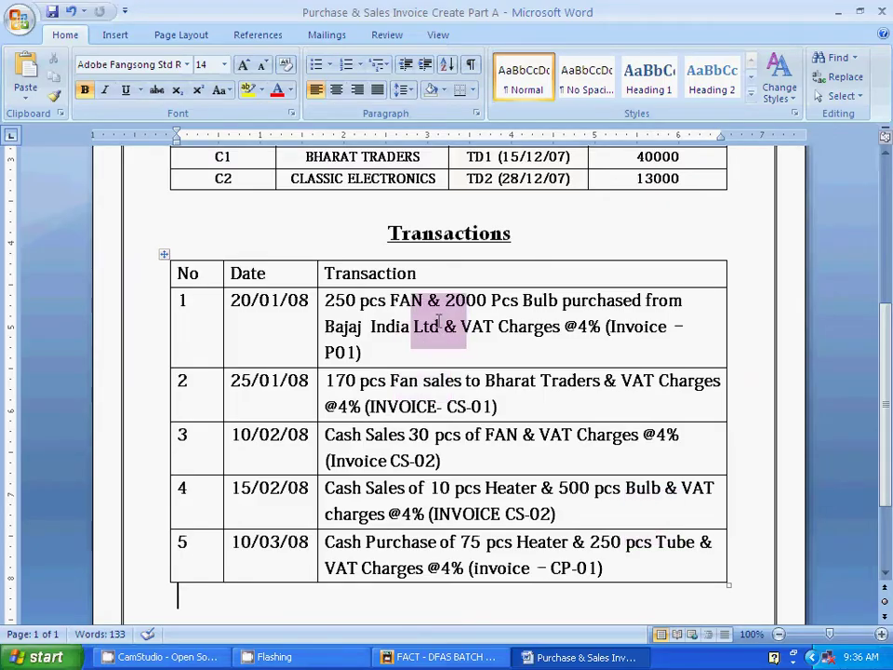
Set the BULB line's quantity to 2000 and keep its default rate, difference and amount
key("alt+Tab")
type("2000")
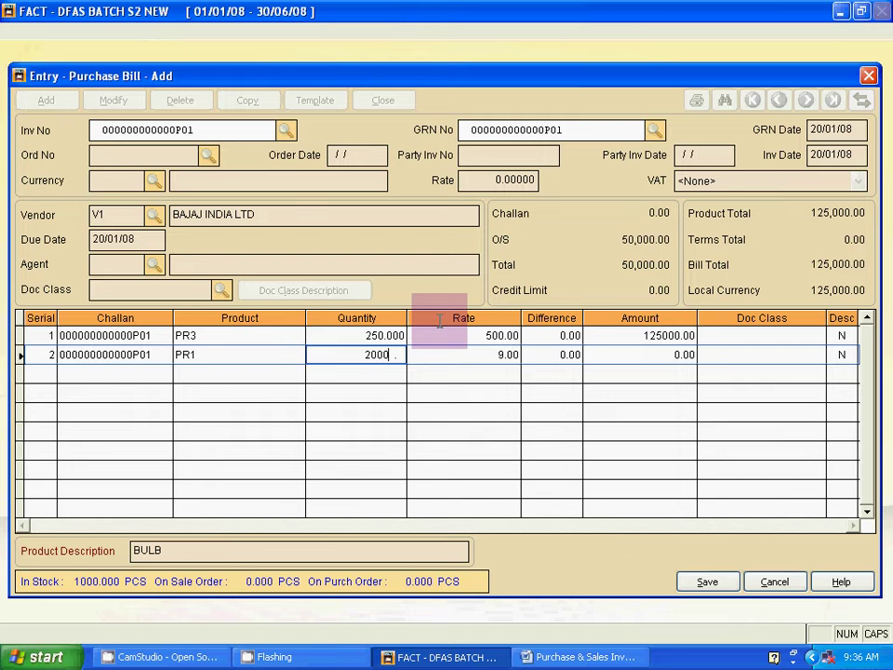
key("Tab")
key("Tab")
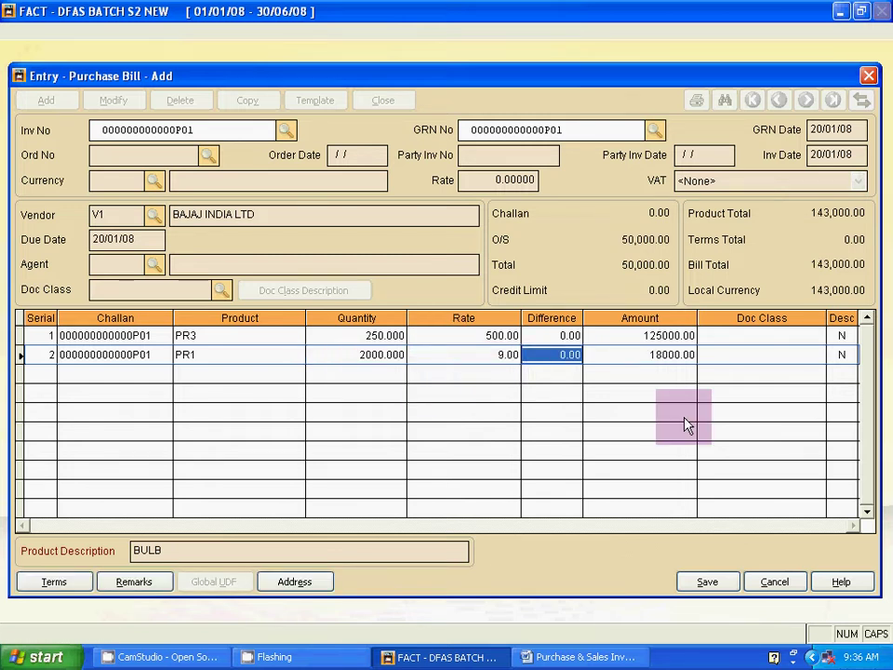
key("Tab")
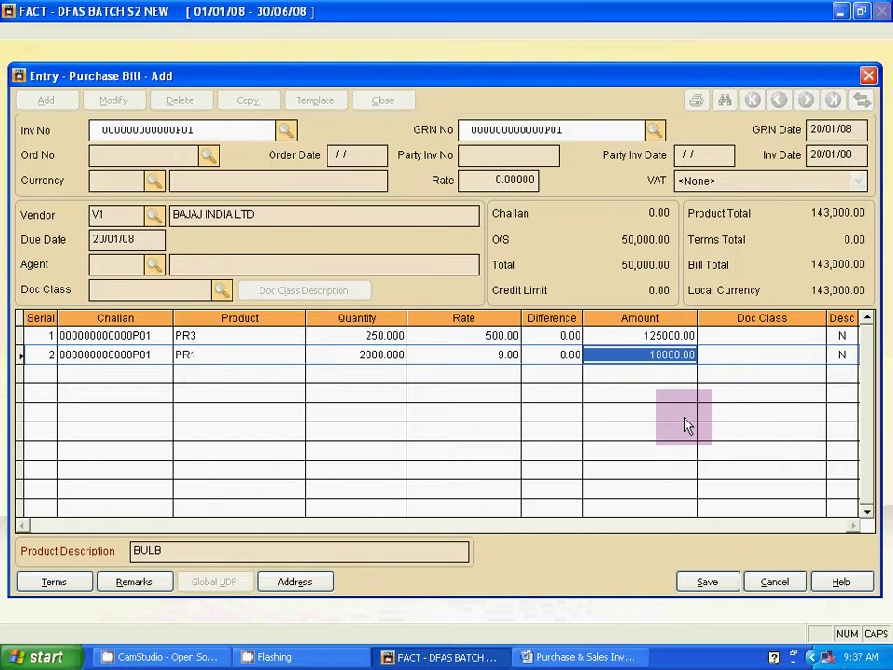
key("Tab")
Check the VAT charge in the Word transaction list, apply Input 4% VAT in the purchase bill terms, and save the bill
key("alt+Tab")
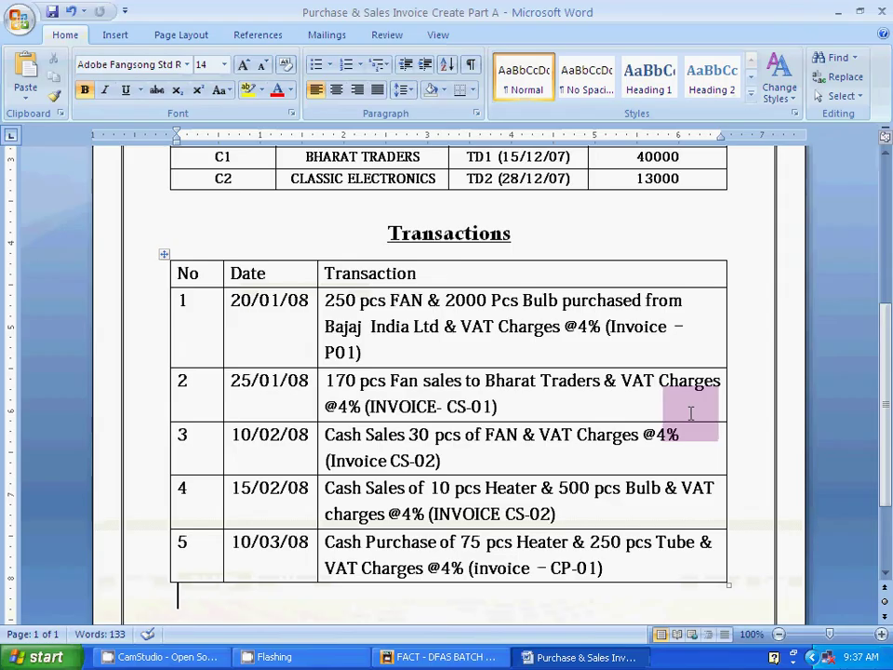
key("alt+Tab")
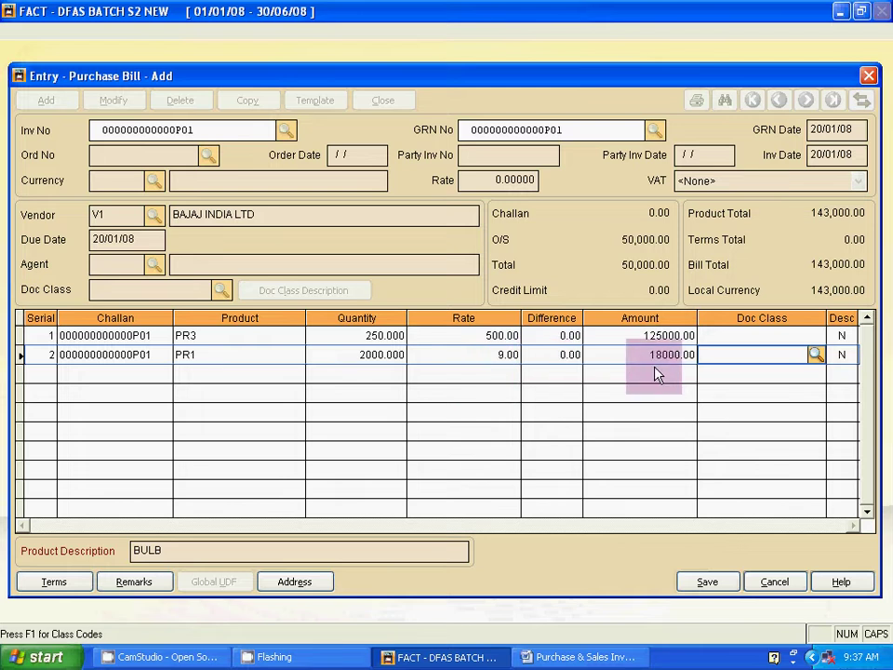
left_click(65, 582)
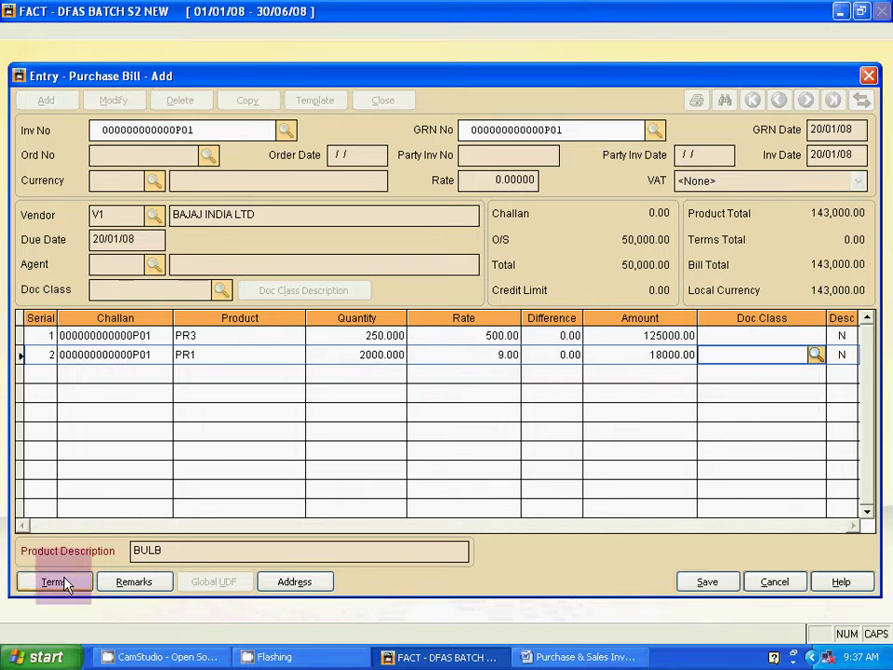
key("Tab")
left_click(65, 581)
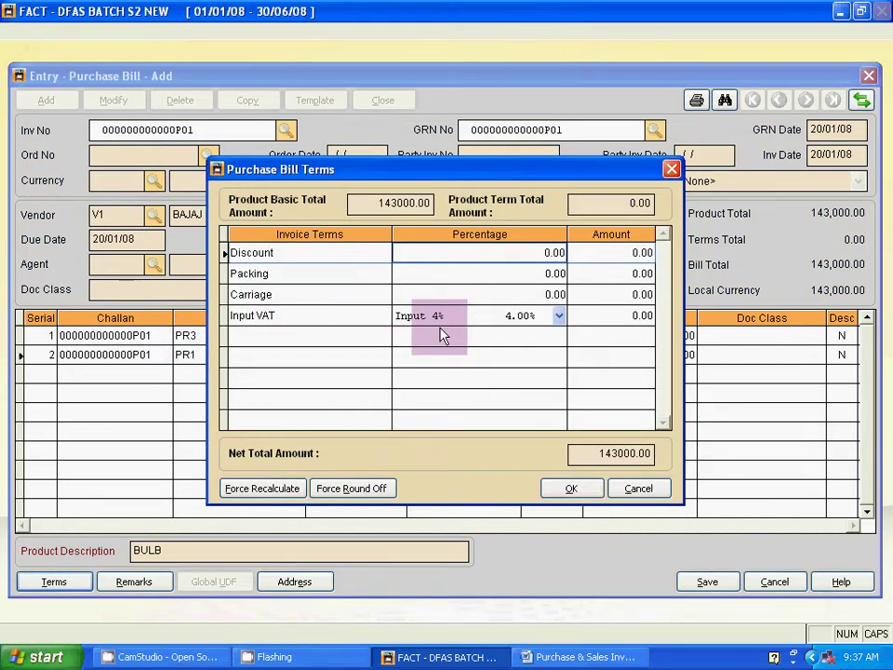
left_click(558, 316)
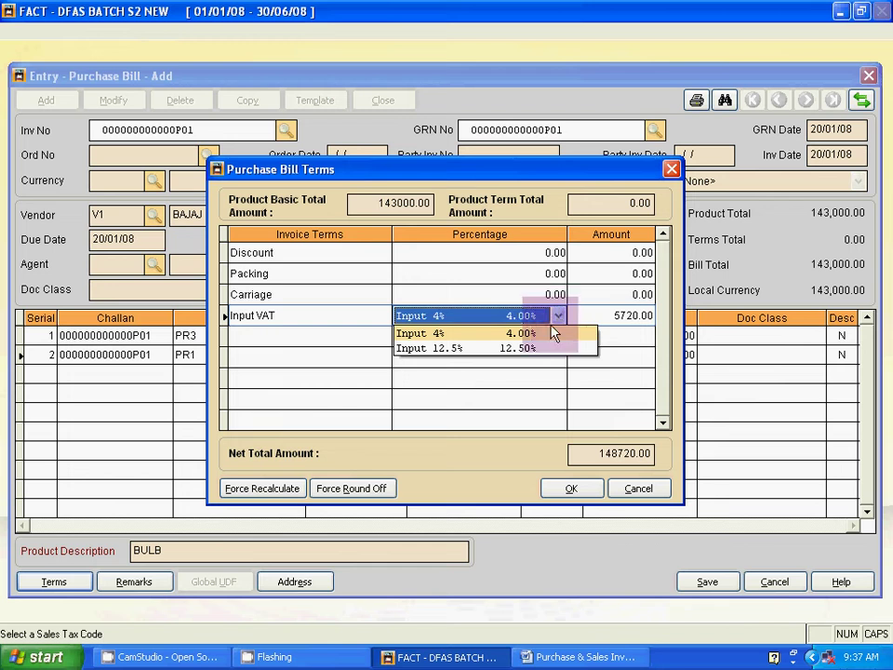
left_click(433, 335)
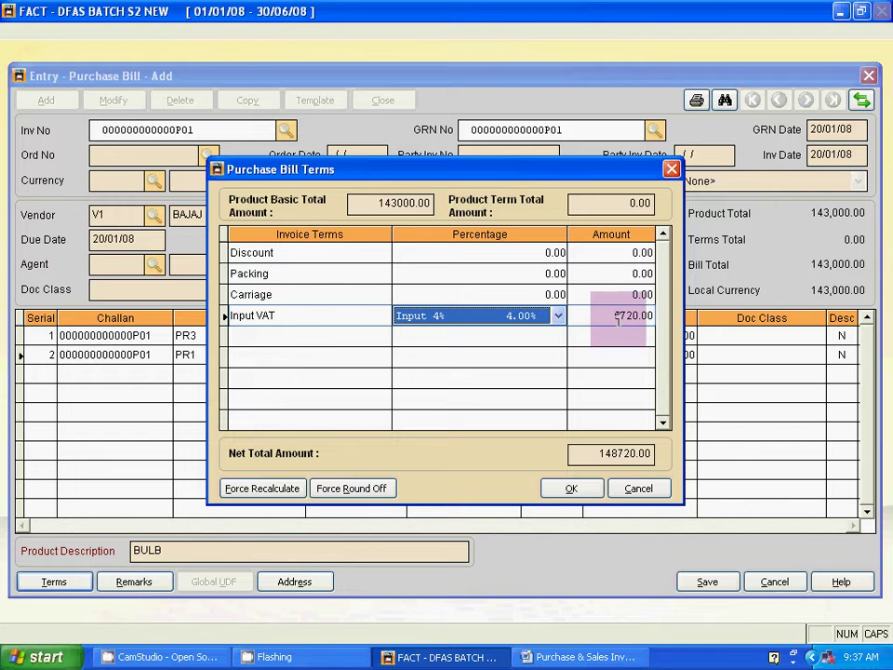
left_click(566, 488)
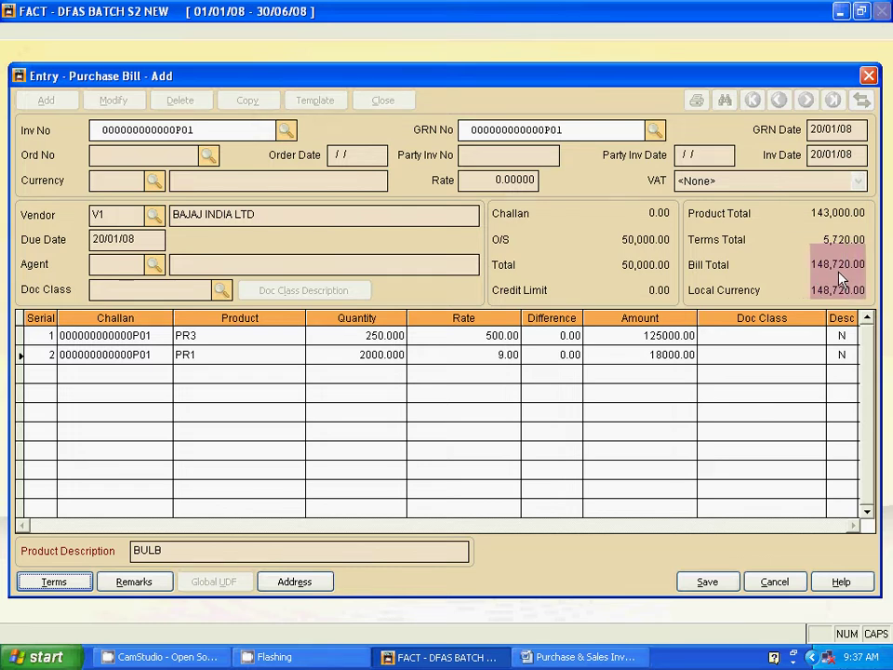
left_click(694, 583)
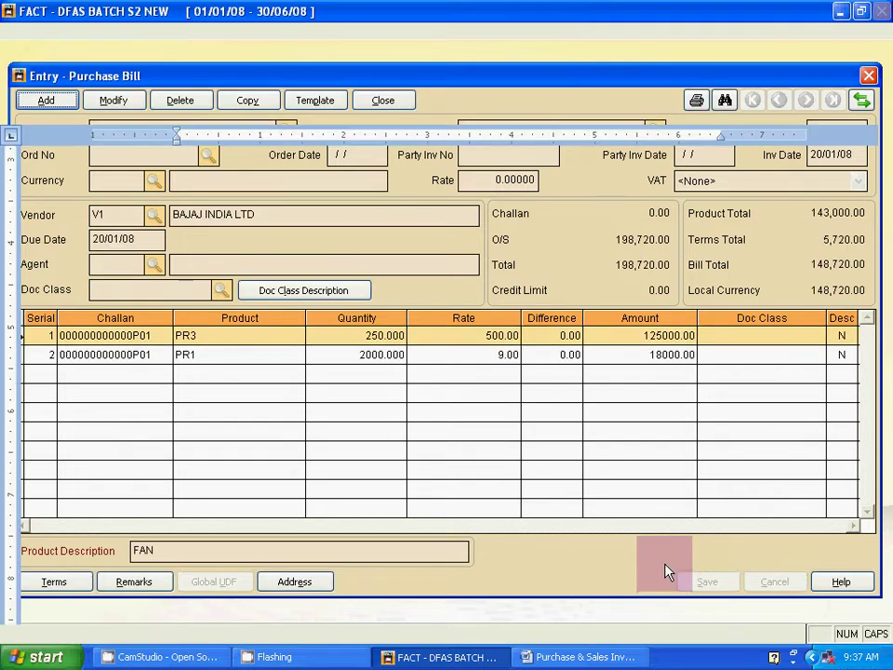
Check the next transaction in the Word list and open the sales invoice entry form in FACT
key("alt+Tab")
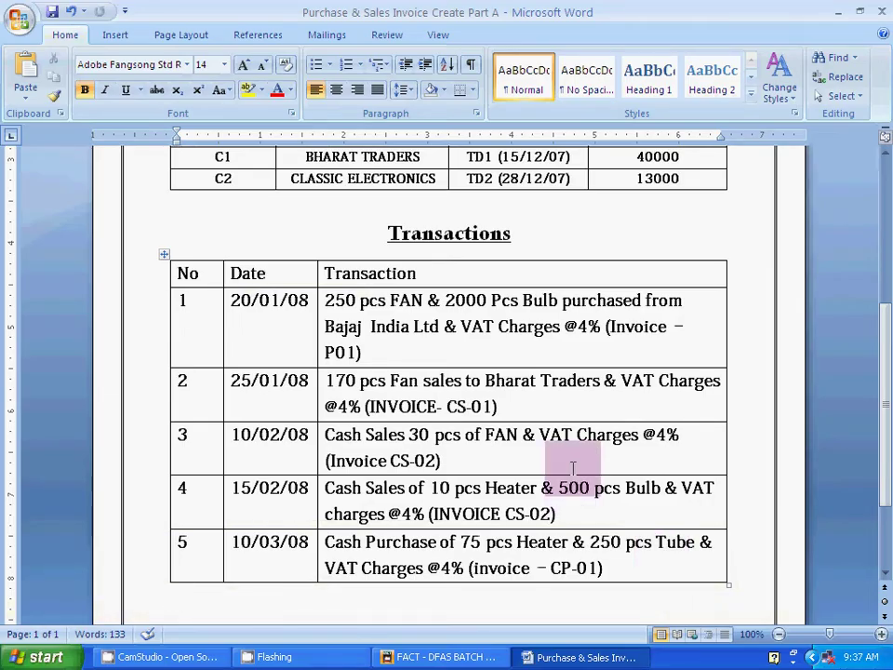
key("alt+Tab")
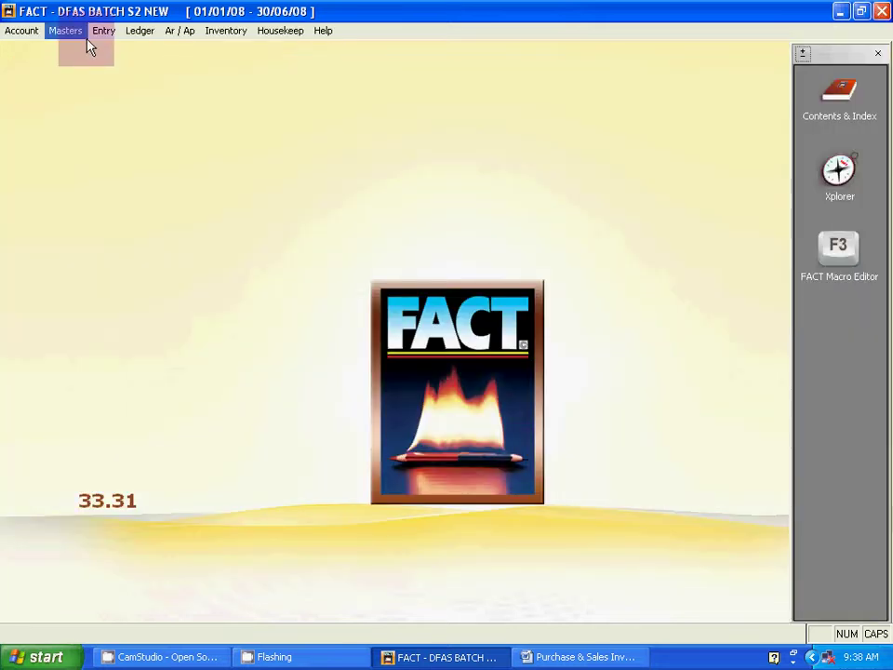
left_click(103, 34)
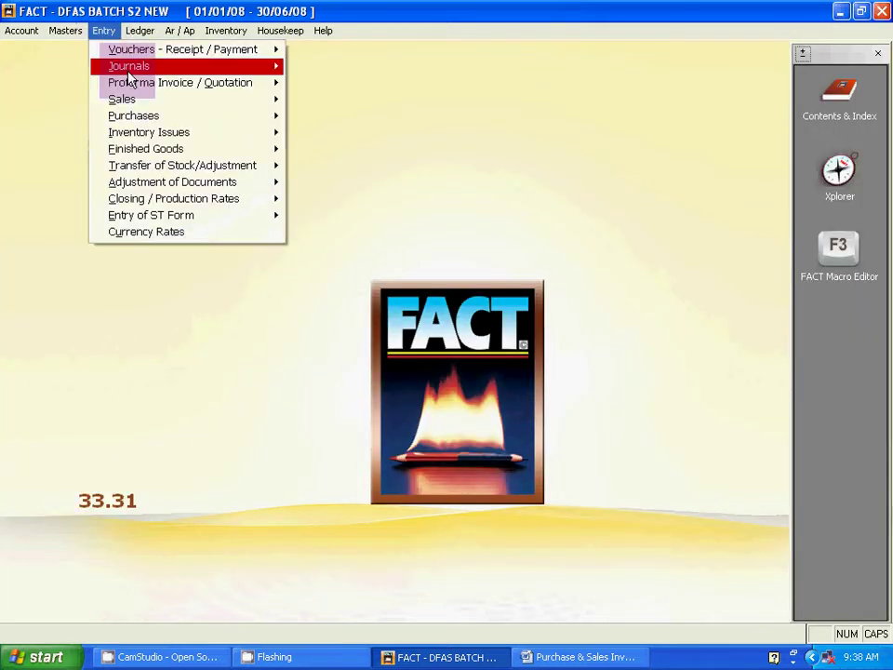
mouse_move(235, 101)
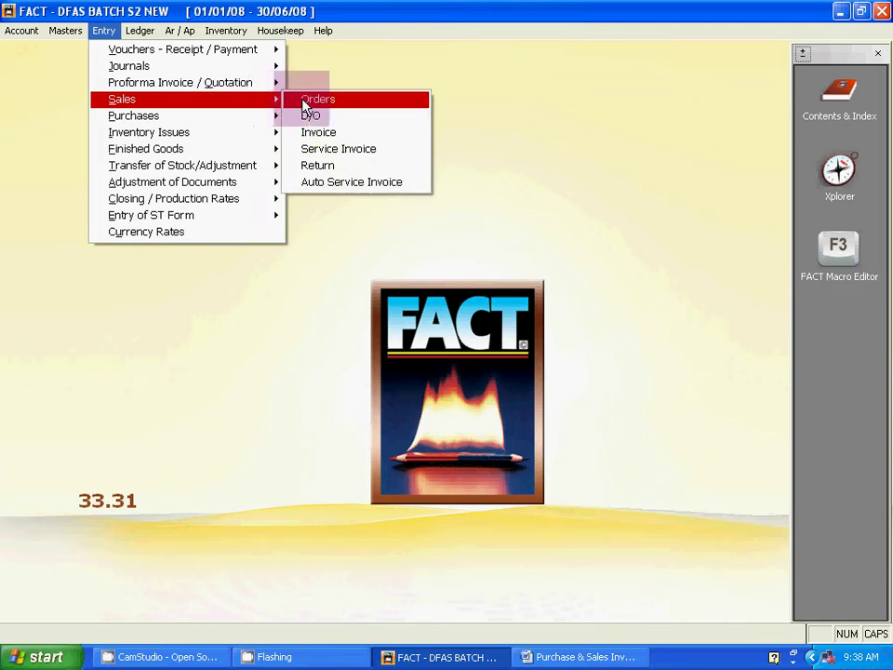
left_click(330, 140)
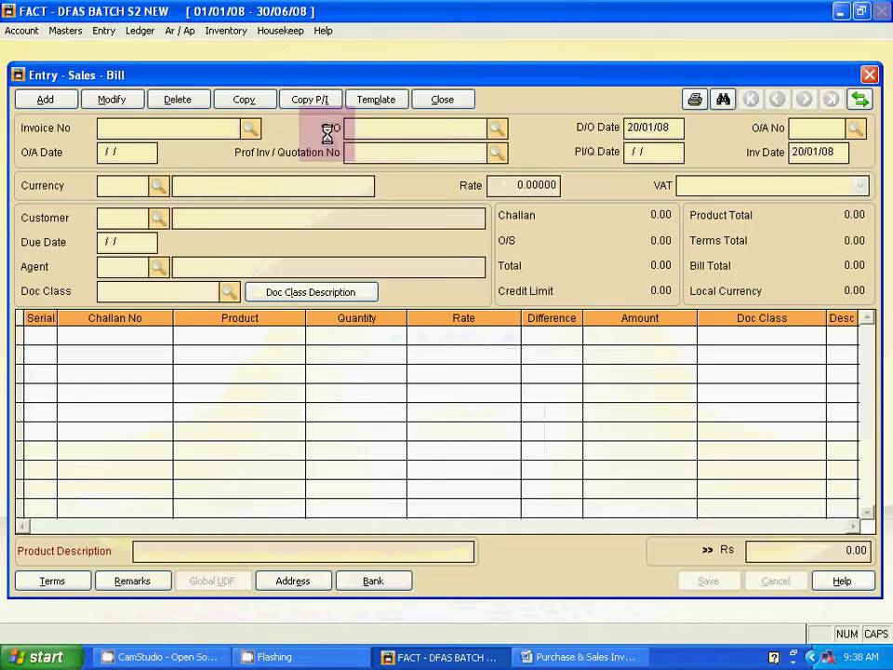
Correct the invoice number of transaction 2 in the Word list to S-01 and return to the sales bill form in FACT
key("alt+Tab")
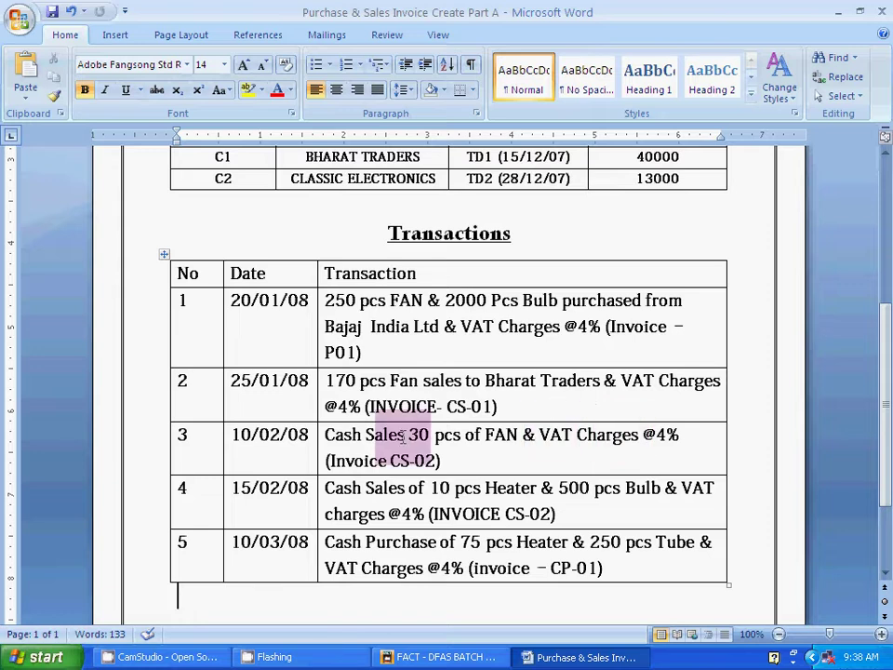
left_click_drag(450, 405, 499, 406)
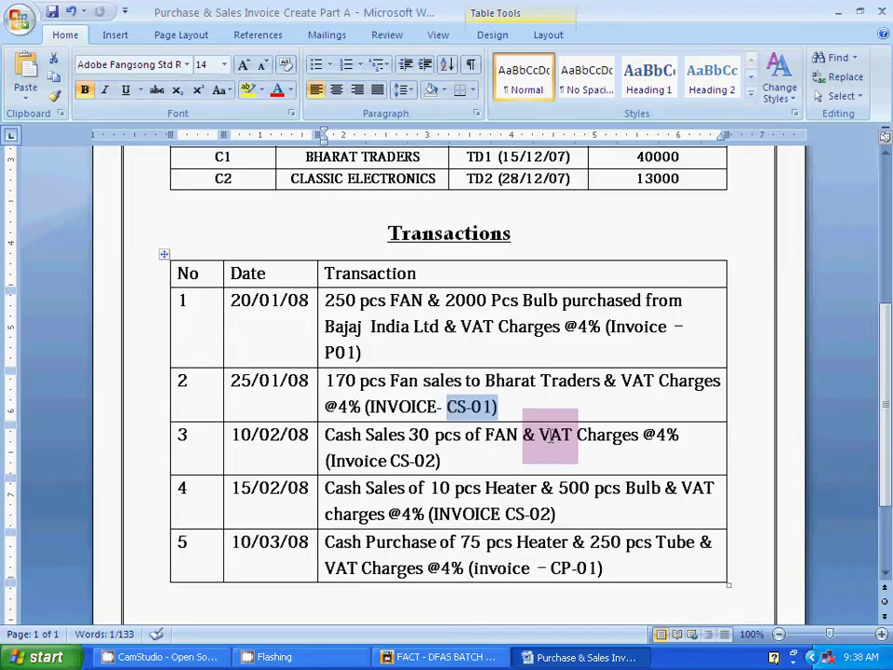
key("alt+Tab")
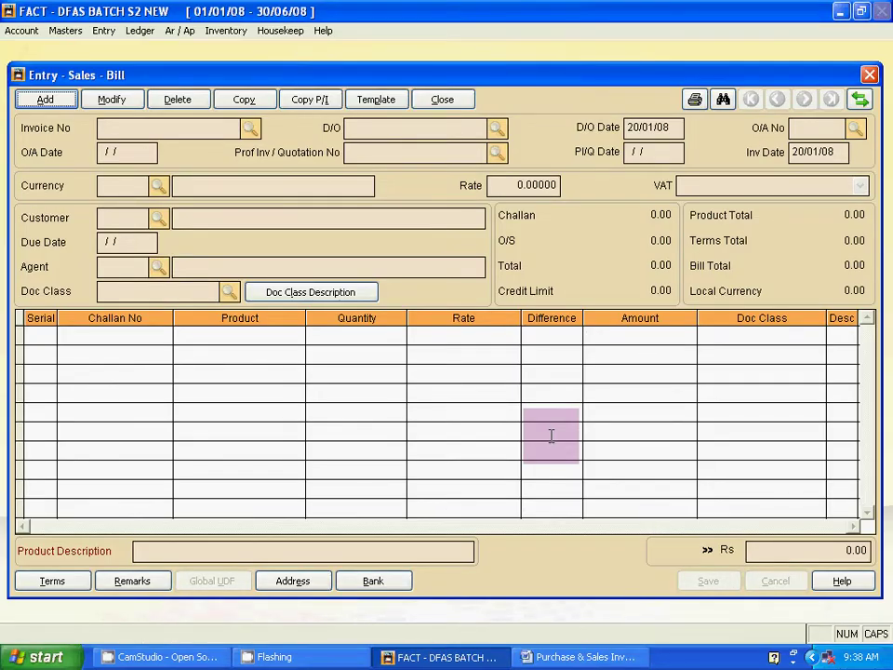
key("alt+Tab")
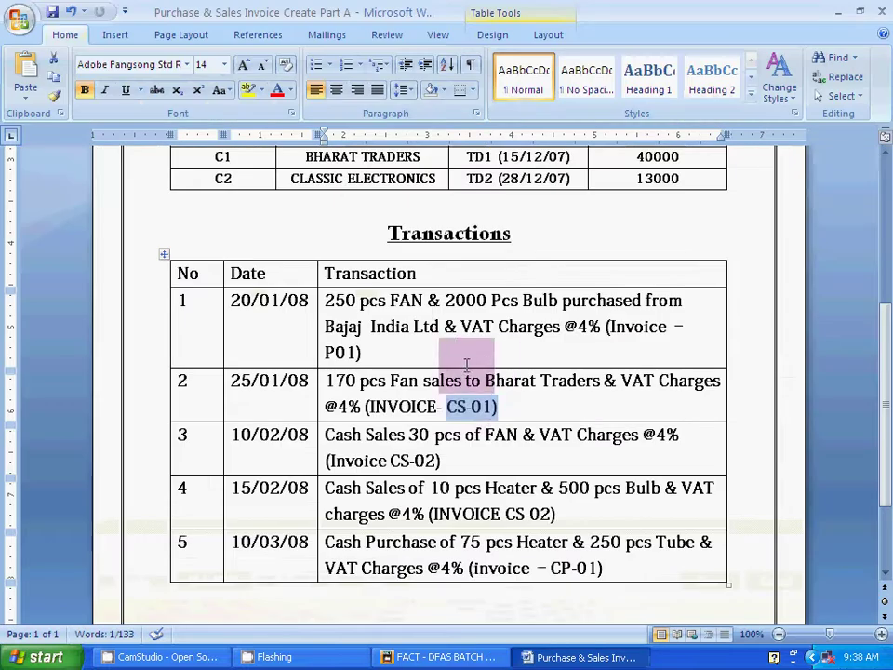
left_click(456, 409)
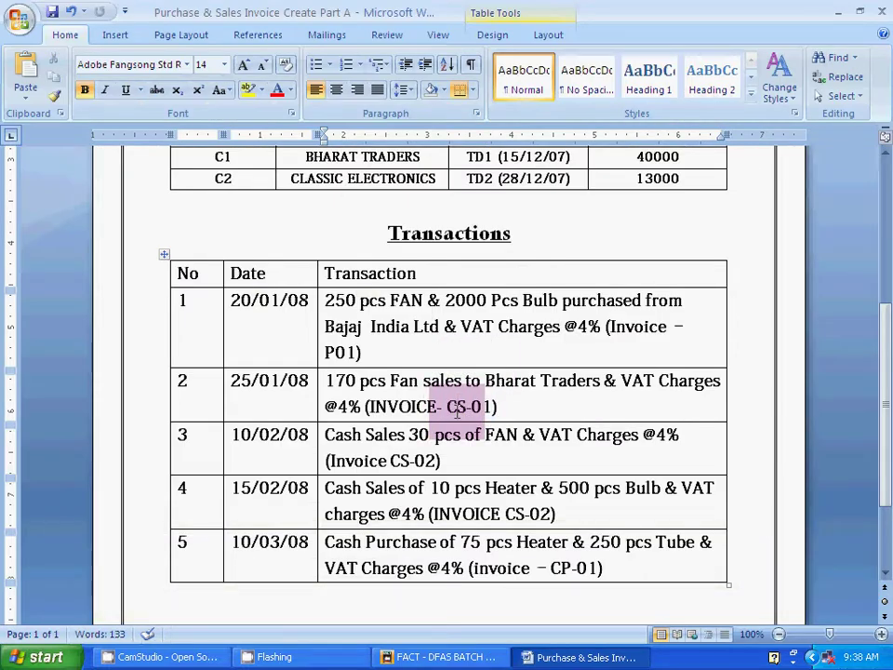
key("BackSpace")
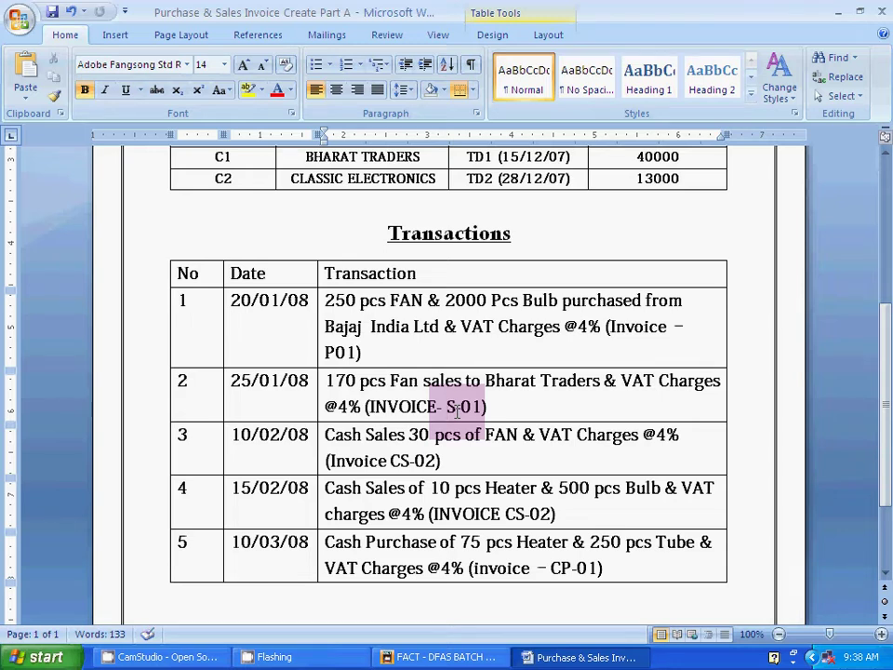
key("alt+Tab")
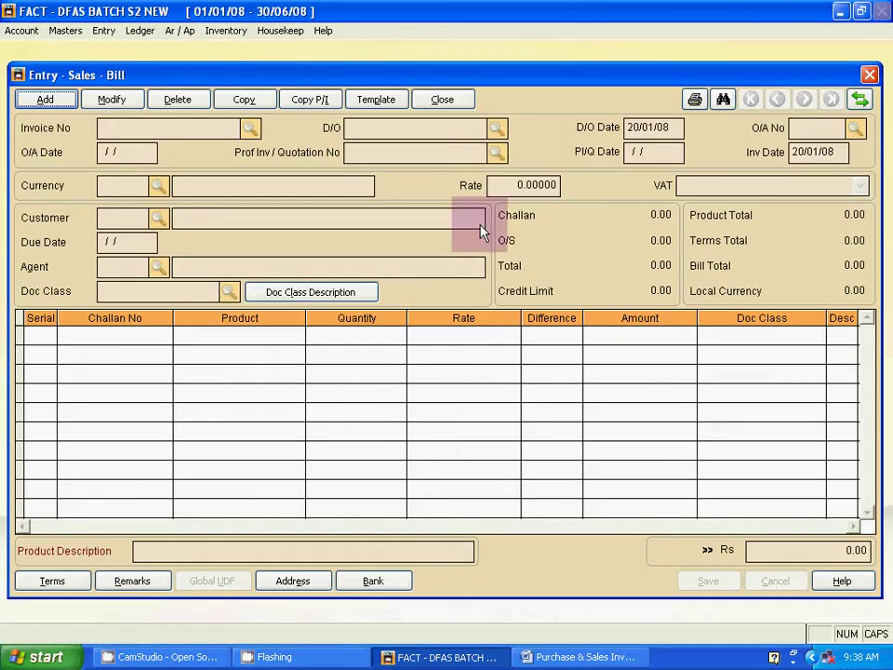
Start a new sales bill with invoice number S01 and the same number S01 for the D/O
left_click(34, 103)
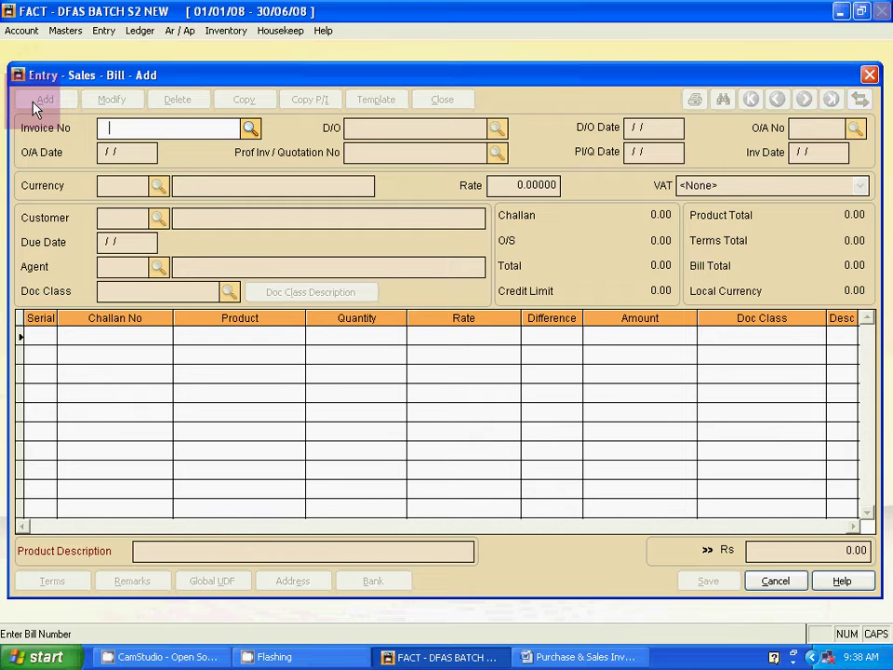
type("S01")
key("Return")
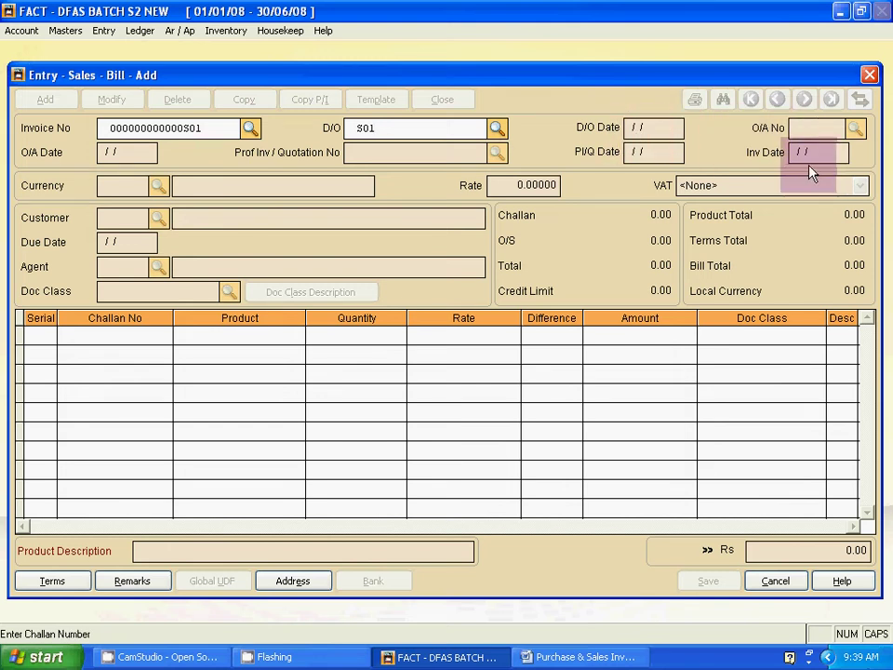
key("Return")
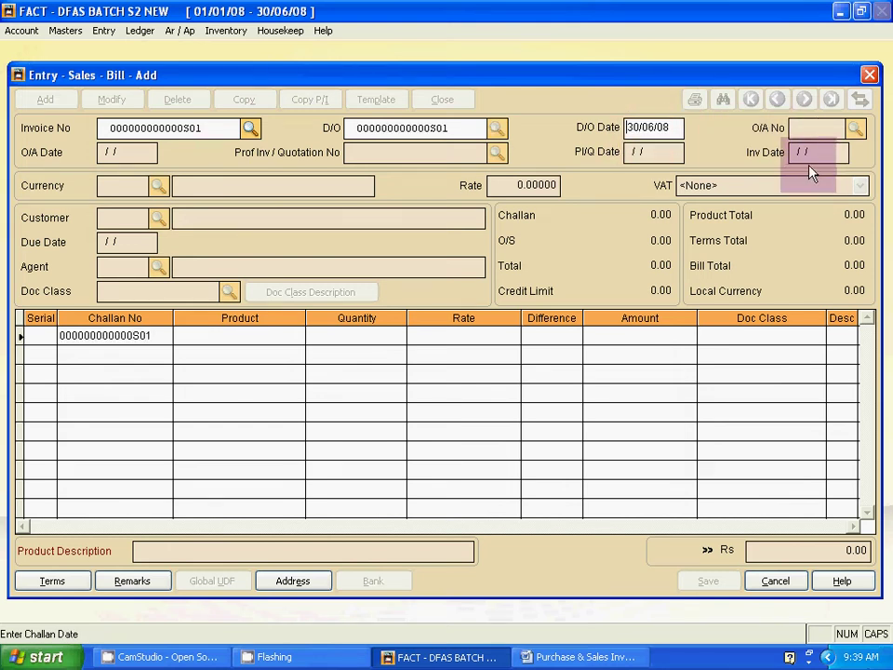
Check the date of transaction 2 in the Word list and set the D/O date to 25/01/08, leaving the O/A number blank
key("alt+Tab")
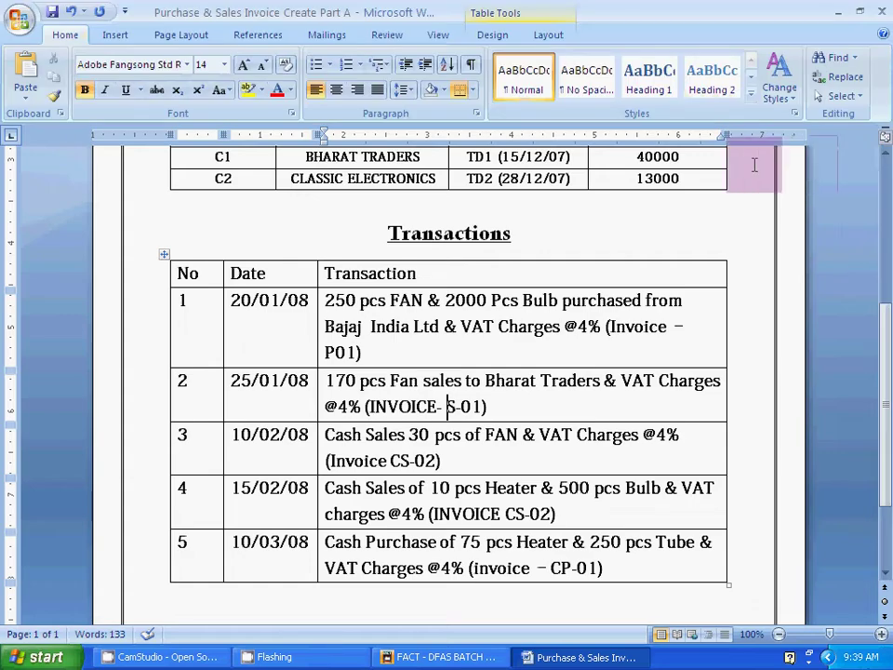
key("alt+Tab")
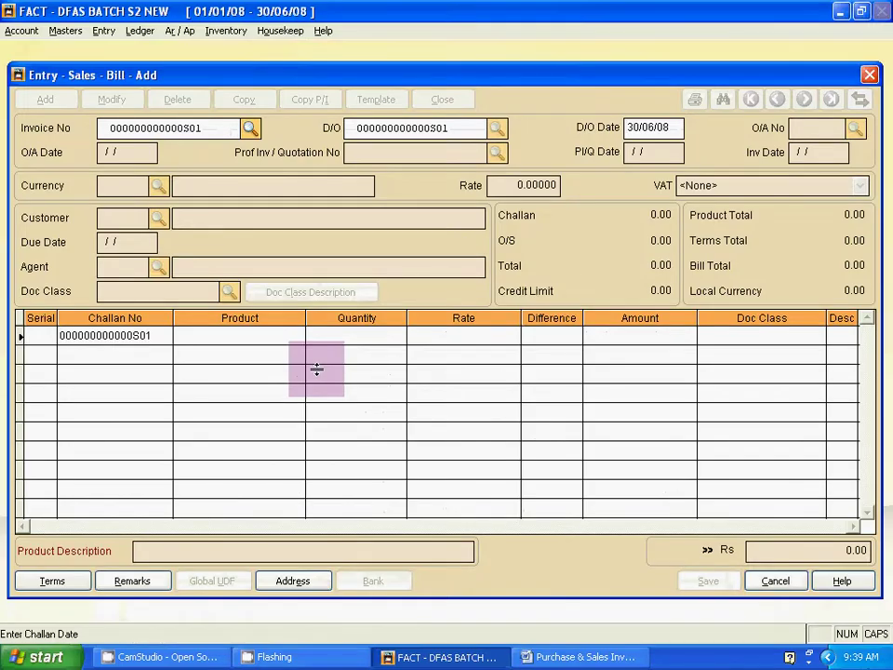
type("25/01/0")
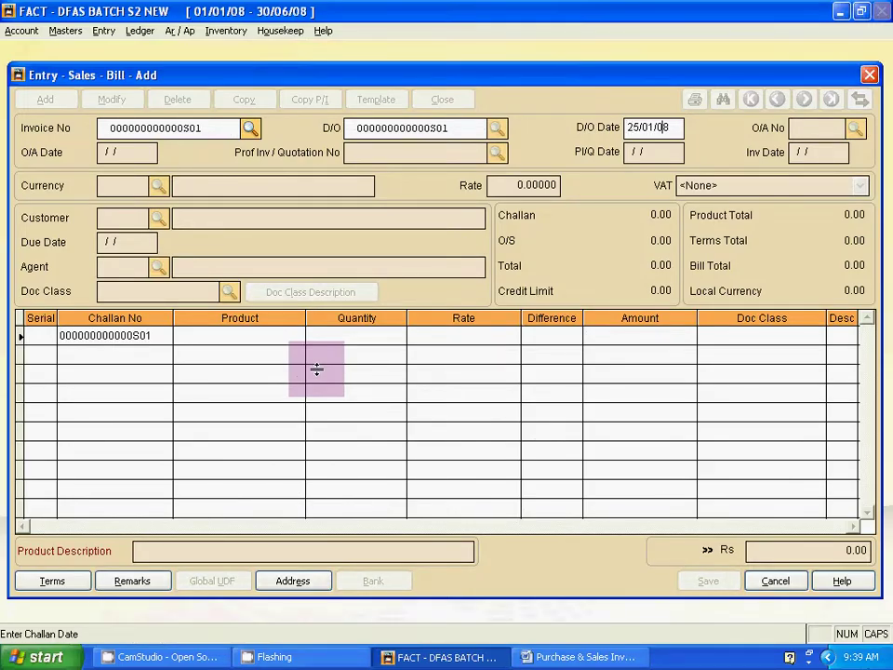
key("Return")
key("Return")
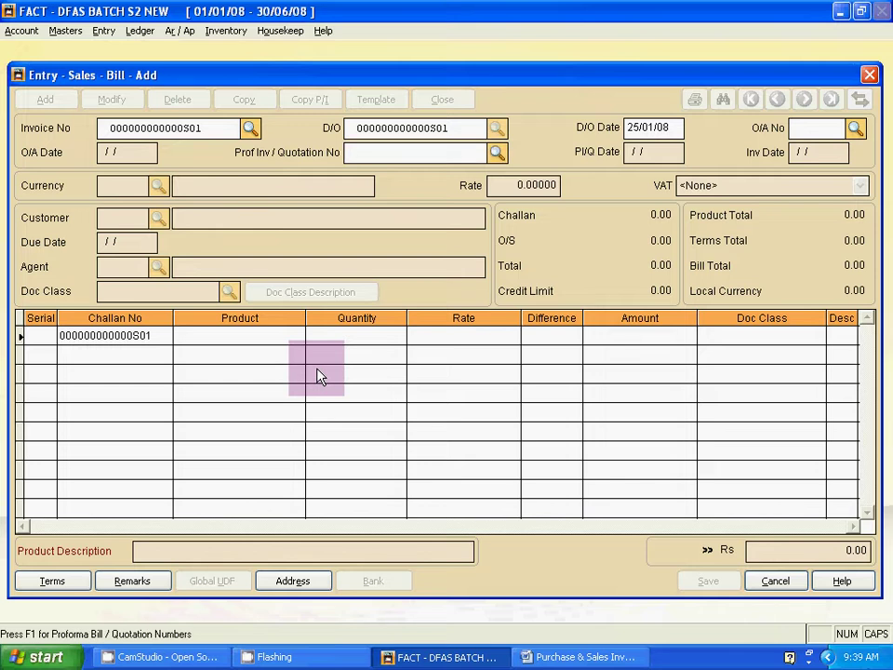
Leave the quotation number blank, set the invoice date to 25/01/08 and skip the currency
key("Return")
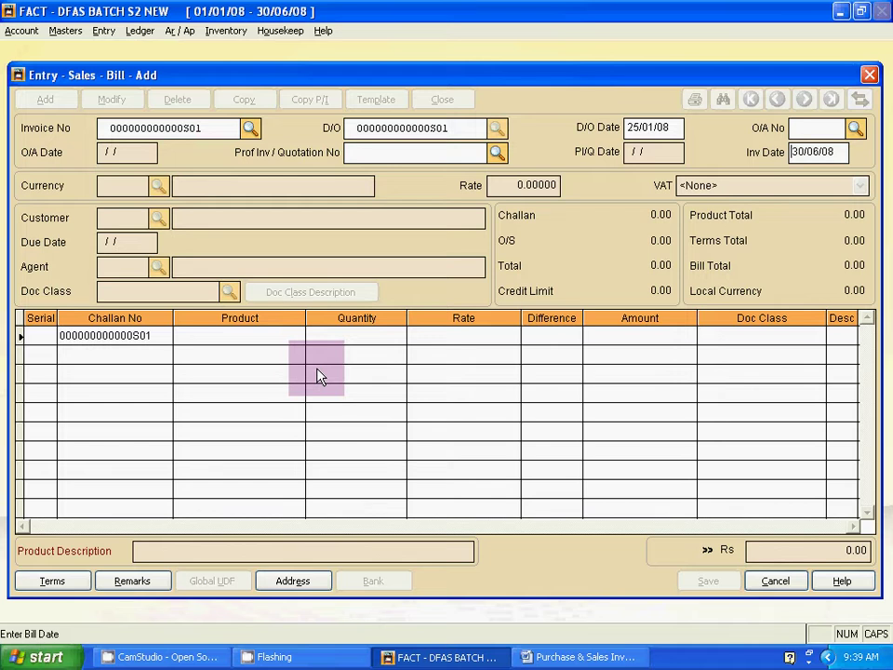
type("25/01")
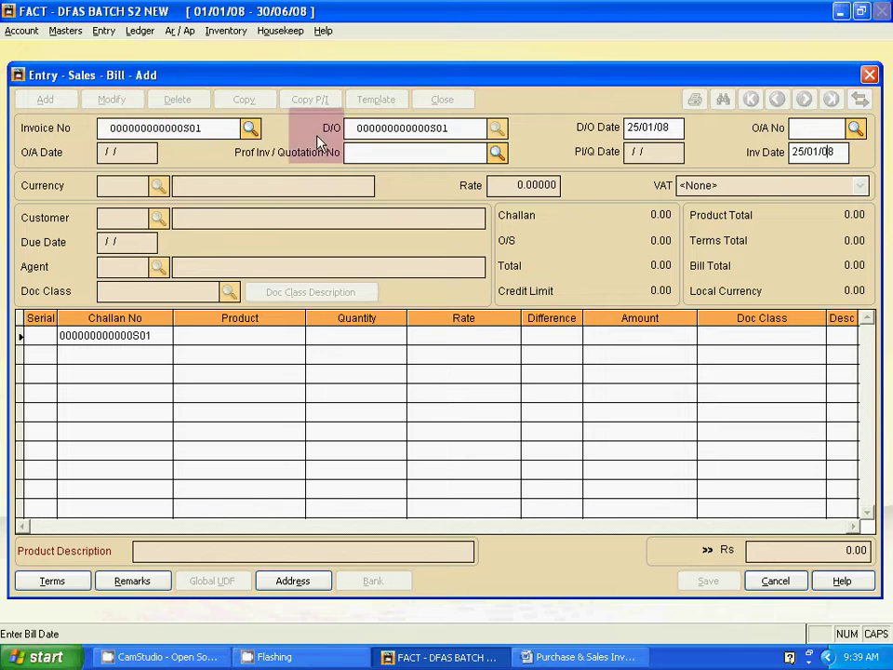
left_click(809, 174)
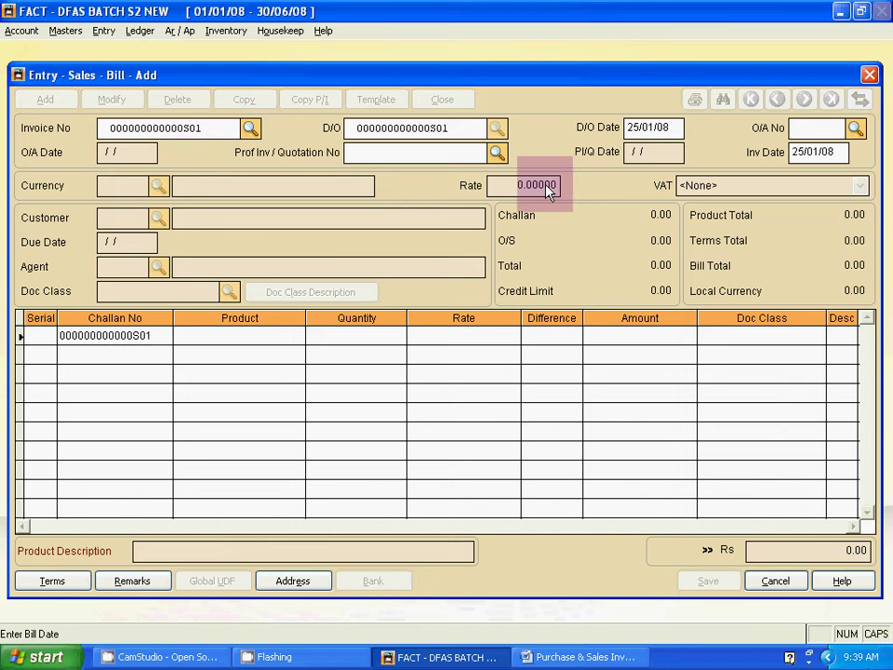
key("Return")
key("Return")
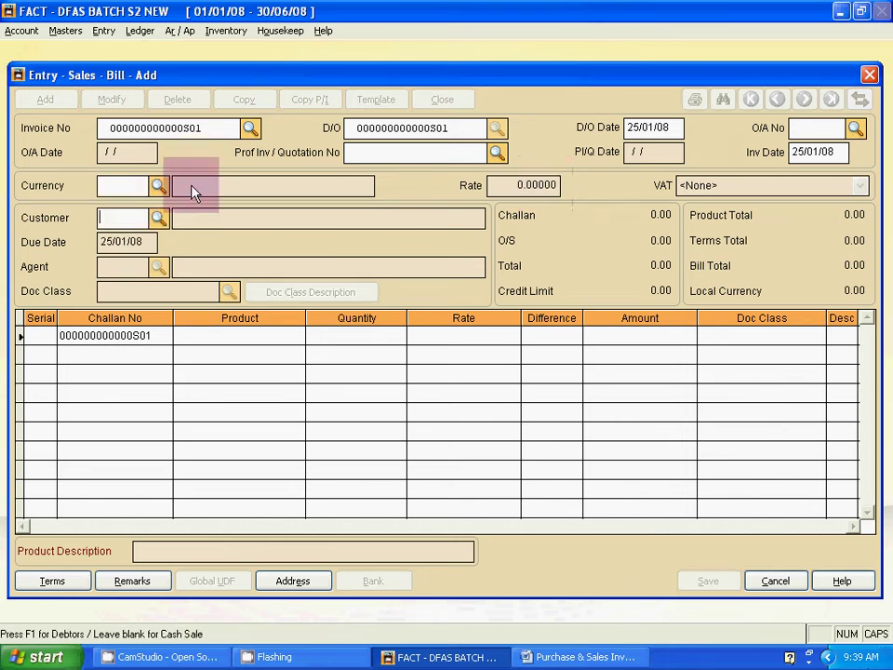
Check the customer in the Word list, choose C1 BHARAT TRADERS for the bill and keep the default due date
key("alt+Tab")
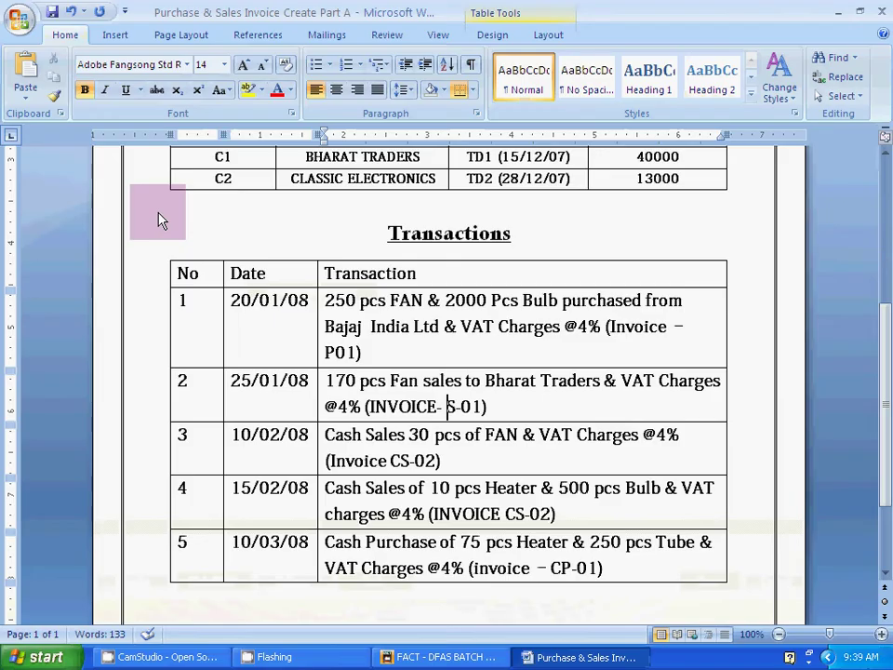
key("alt+Tab")
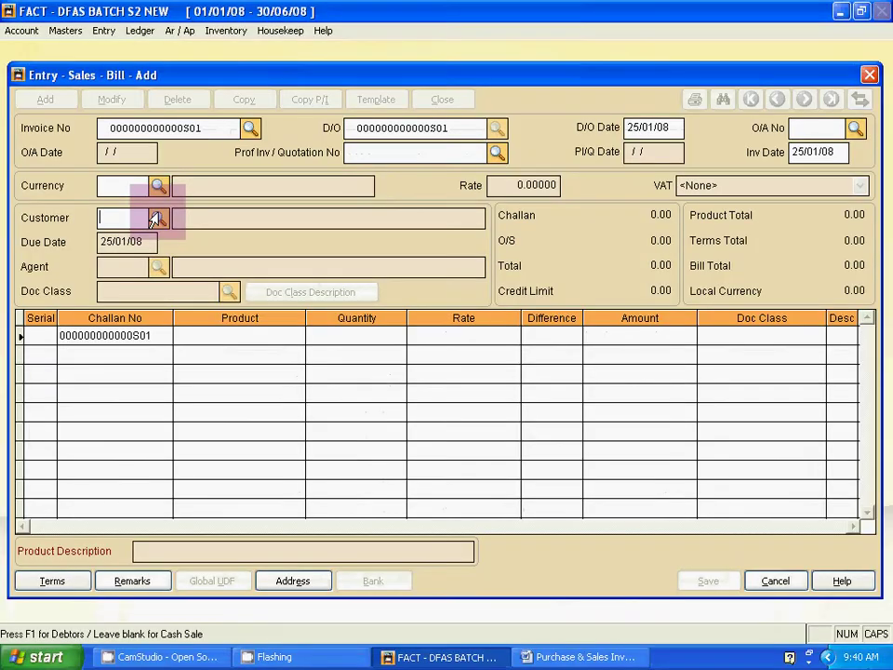
left_click(158, 215)
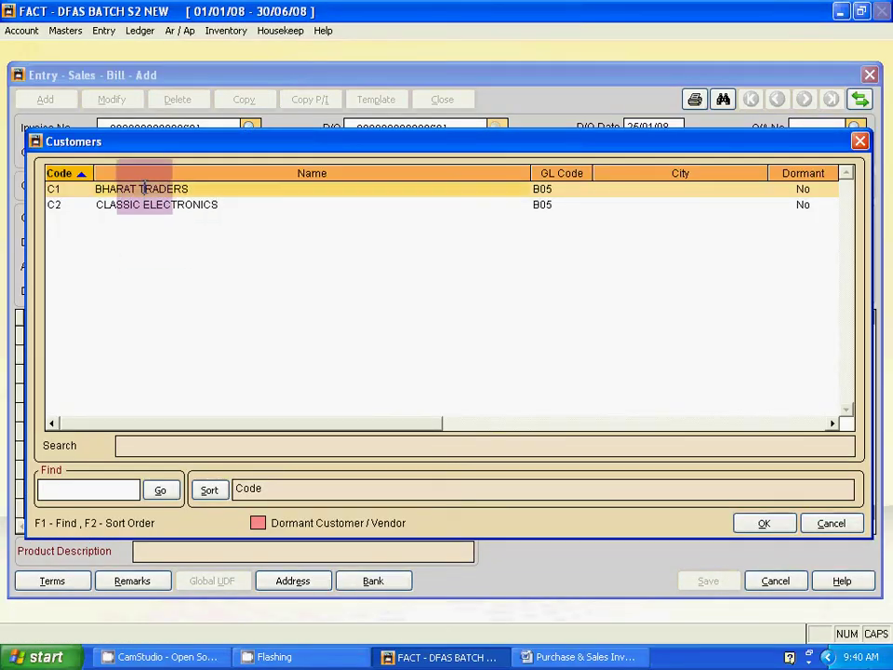
left_click(767, 527)
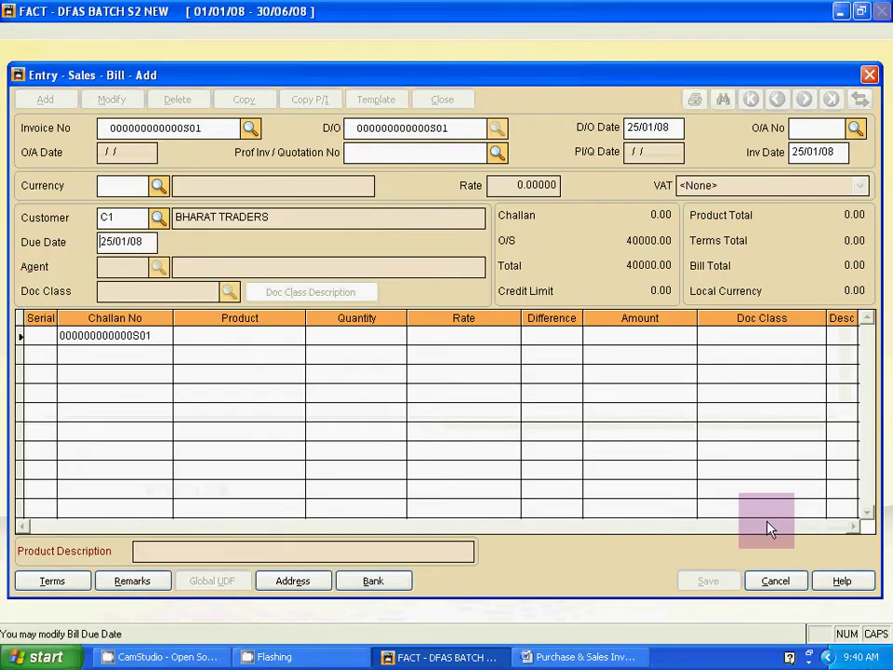
key("Return")
key("Return")
key("Return")
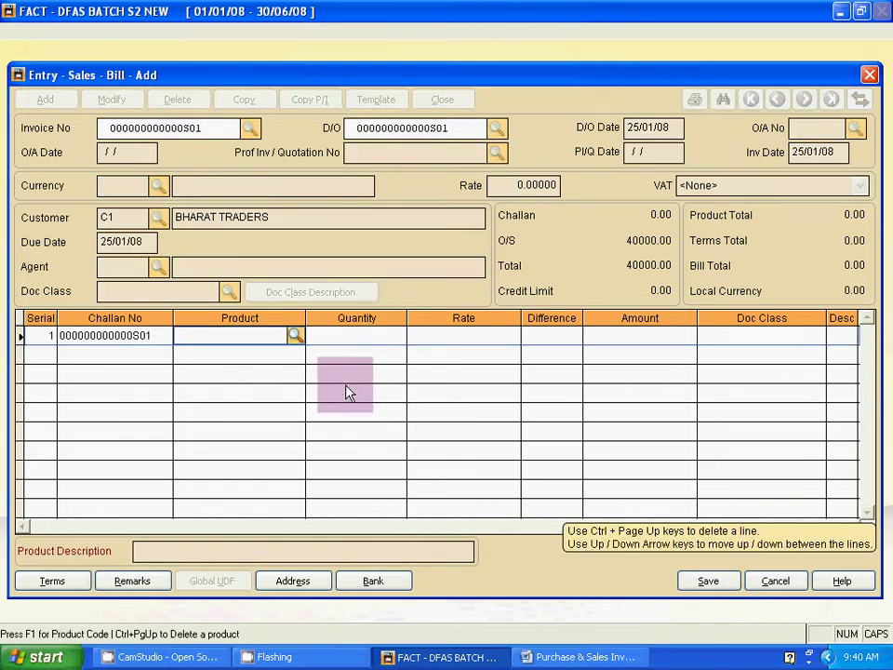
Check the product sold in the Word list and choose PR3 FAN for the first bill line
key("alt+Tab")
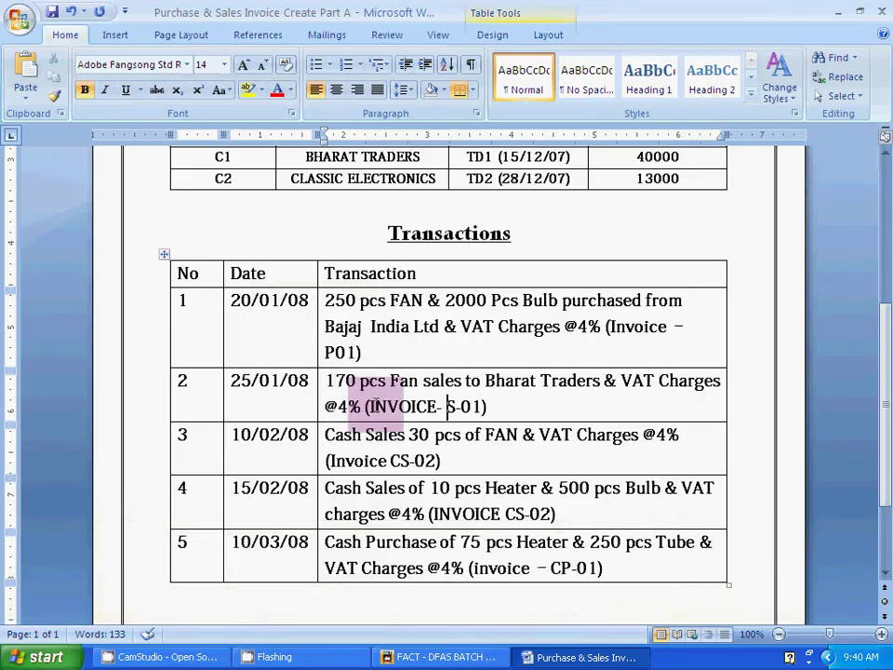
key("alt+Tab")
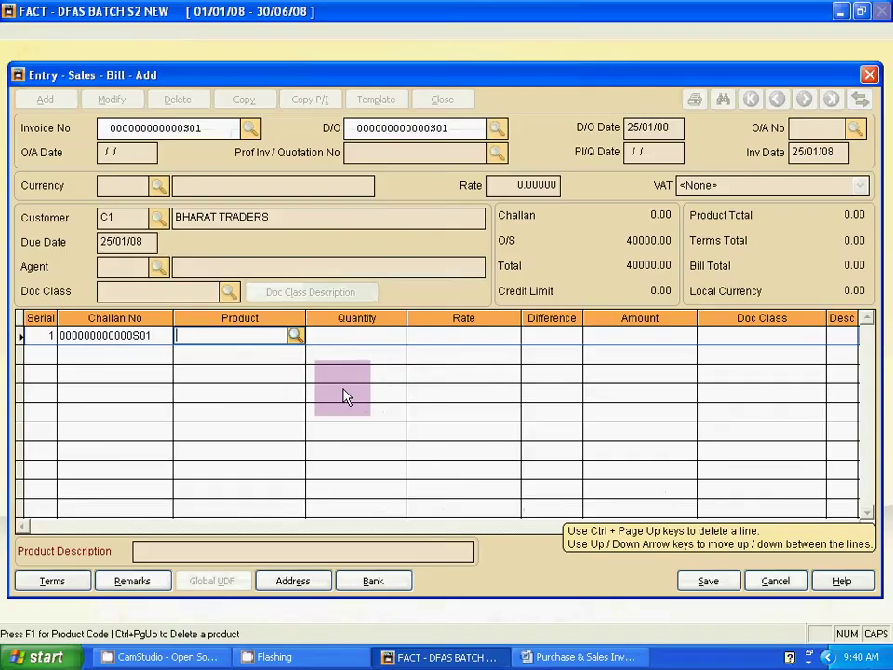
left_click(295, 335)
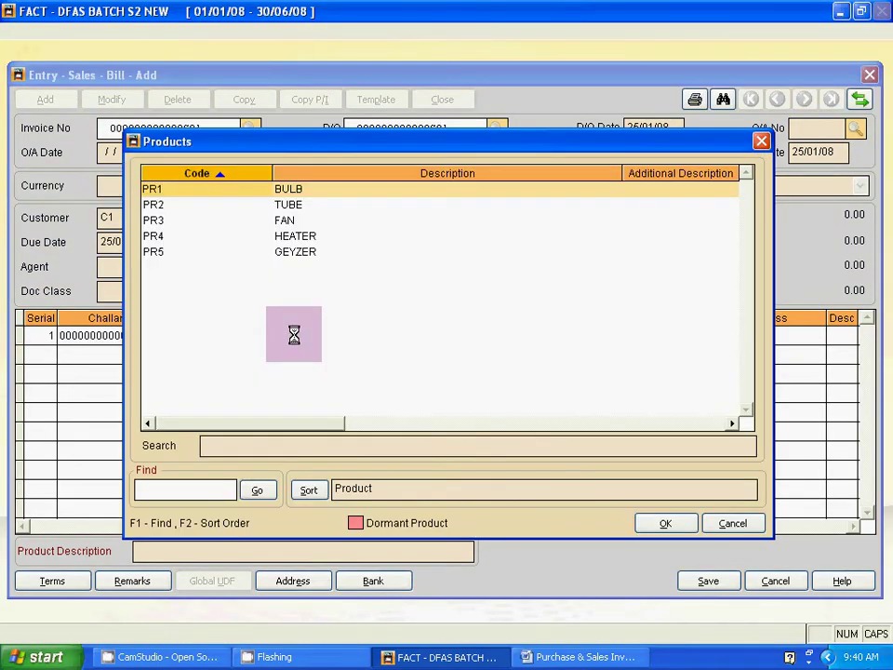
left_click(261, 220)
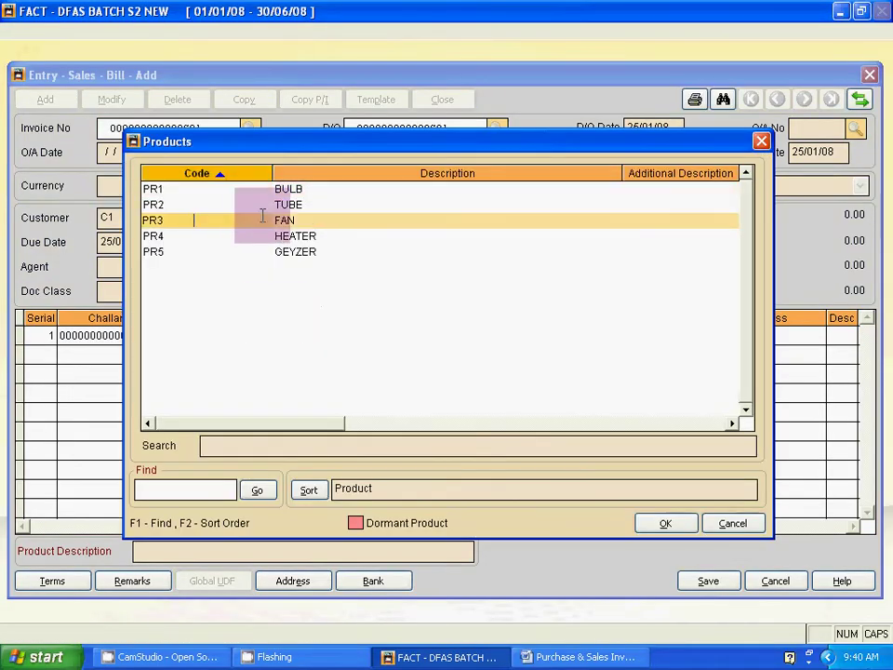
left_click(666, 524)
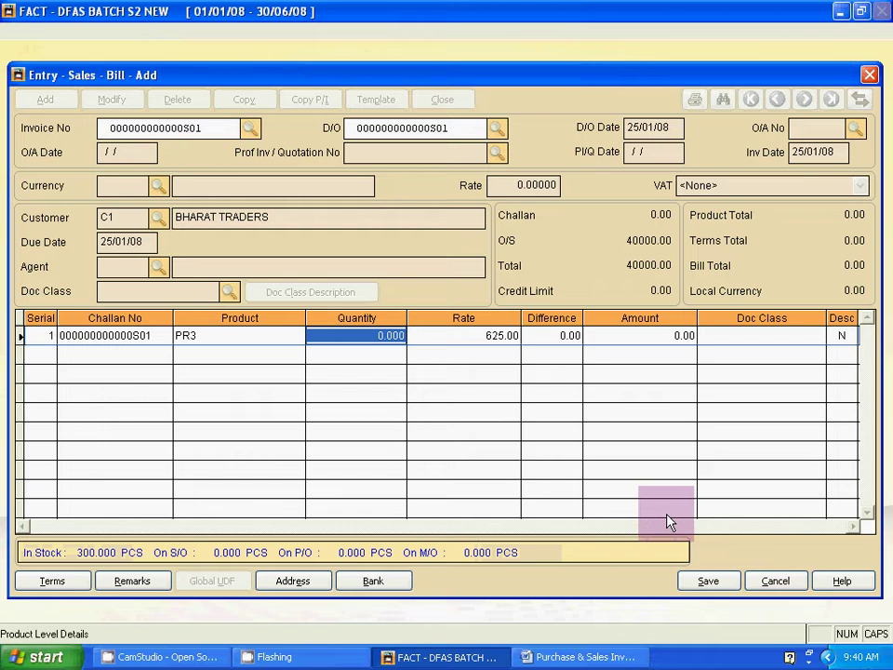
Check the quantity in the Word list, set the FAN line to 170 and keep its default rate, difference and amount
key("alt+Tab")
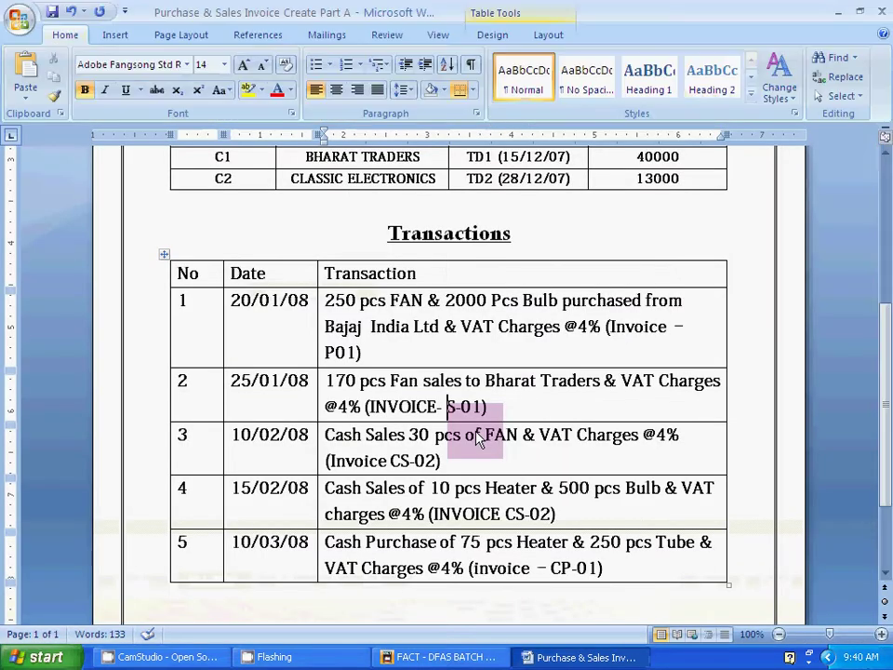
key("alt+Tab")
type("170")
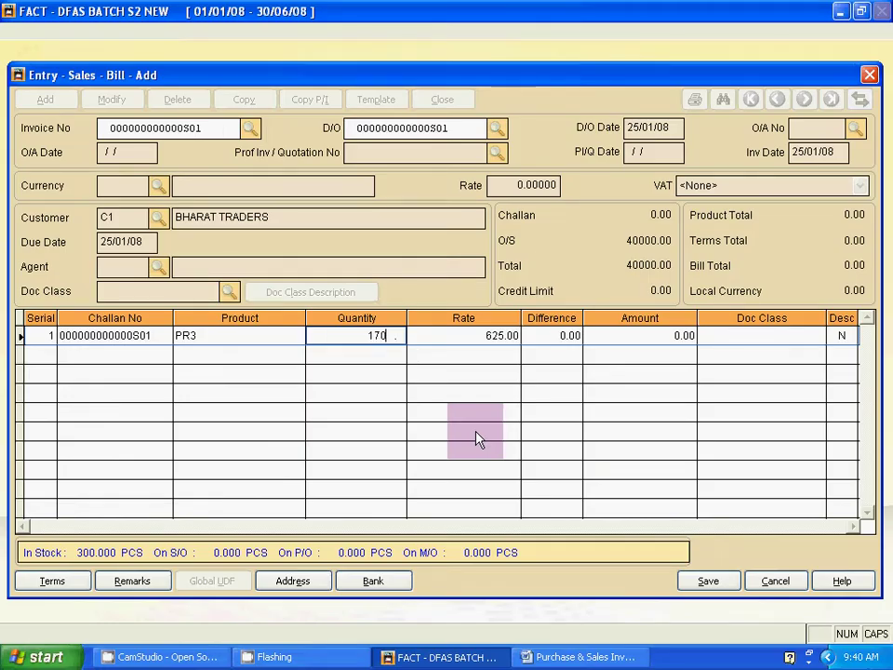
key("Return")
key("Return")
key("Return")
key("Return")
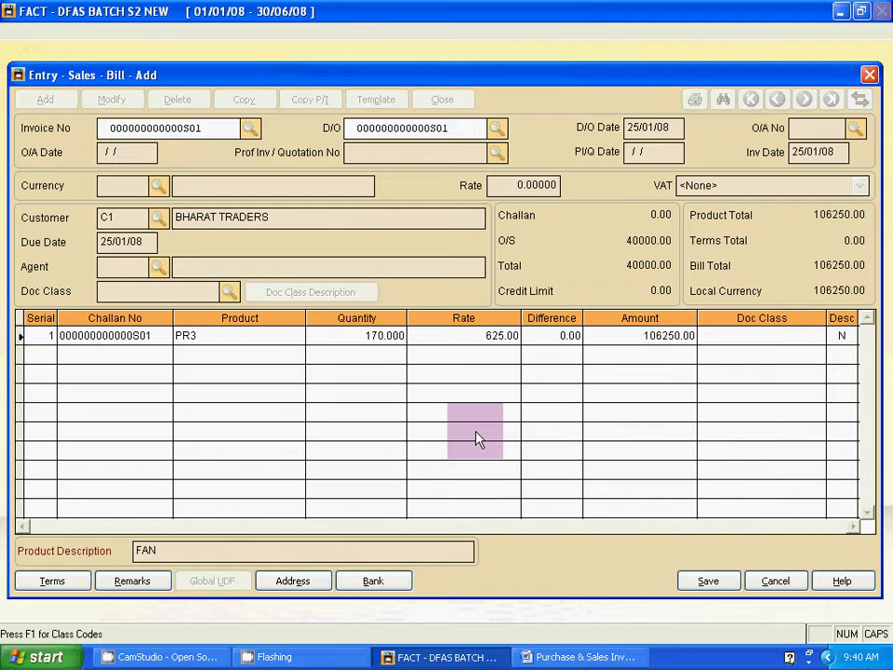
Apply Output 4% VAT in the sales bill terms, as stated for transaction 2 in the Word list, and save the bill
key("alt+Tab")
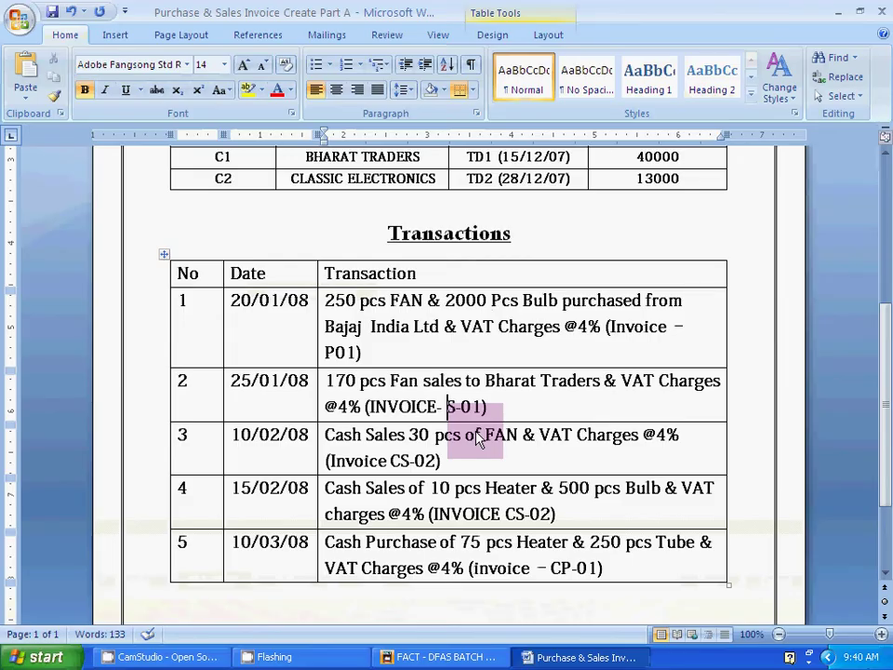
left_click(448, 406)
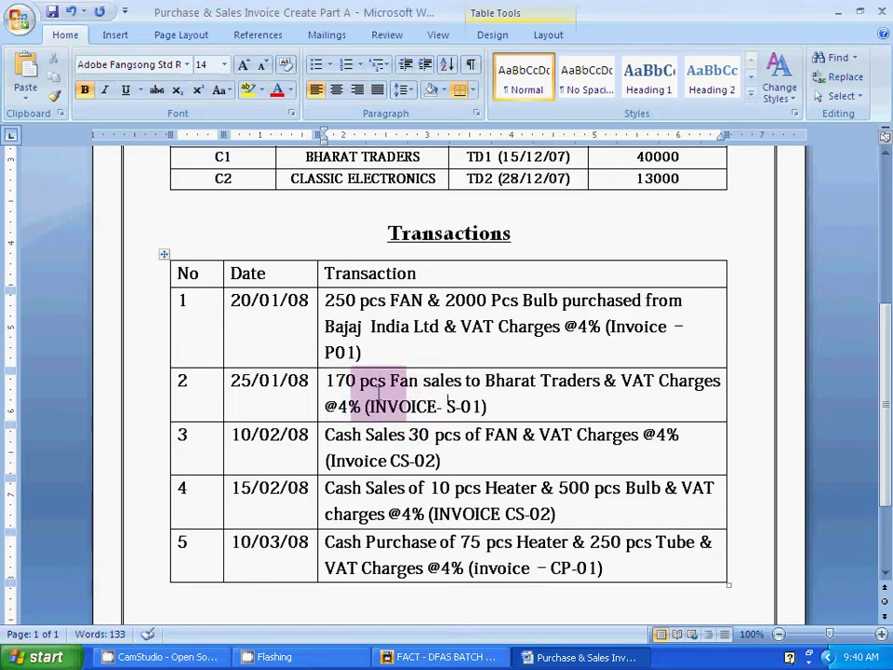
key("alt+Tab")
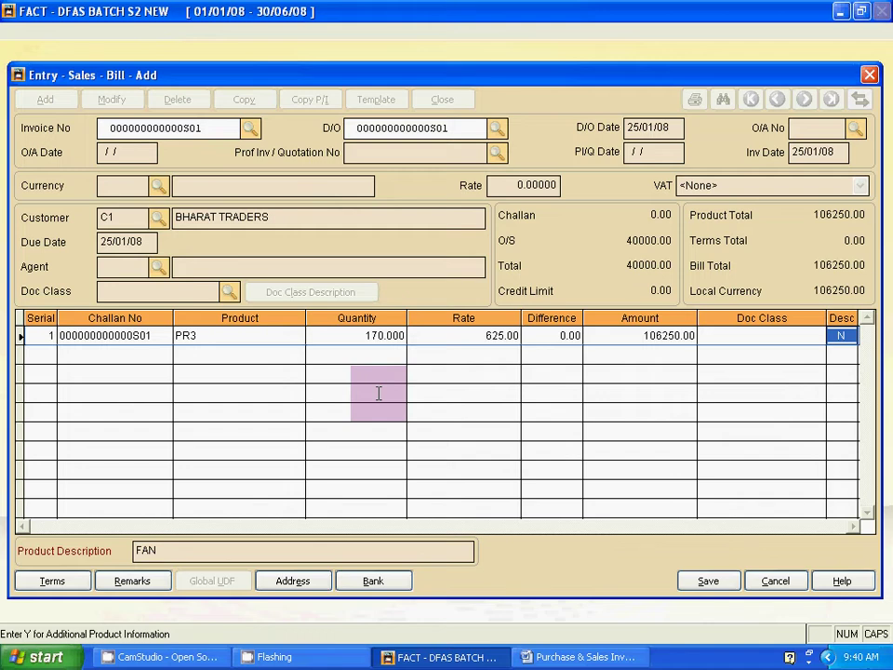
key("alt+Tab")
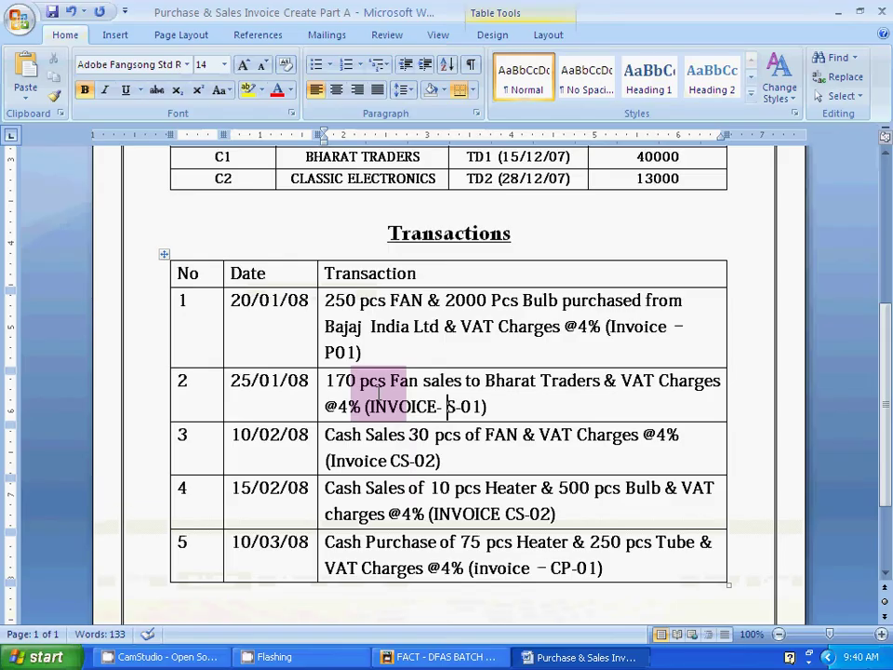
key("alt+Tab")
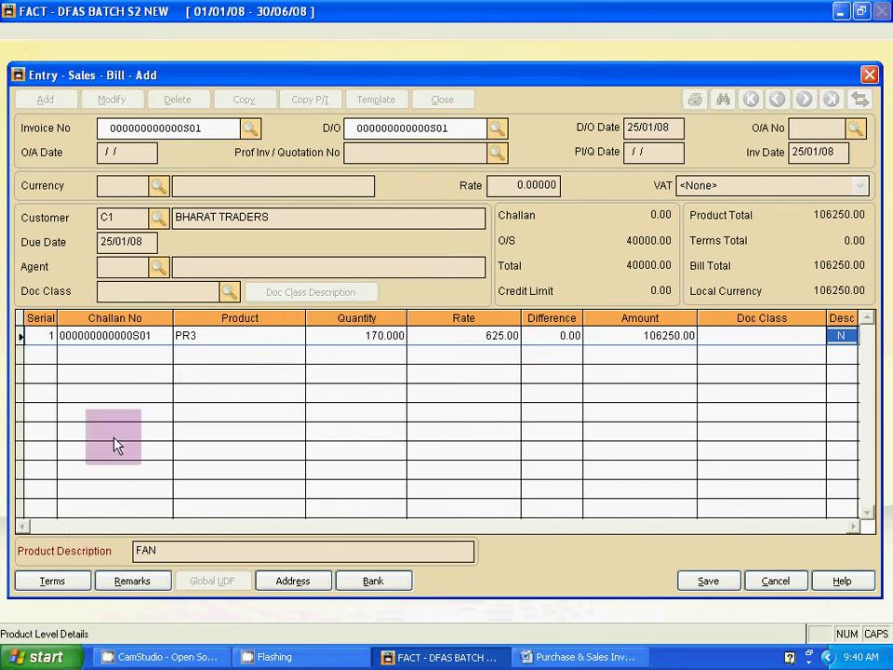
left_click(65, 579)
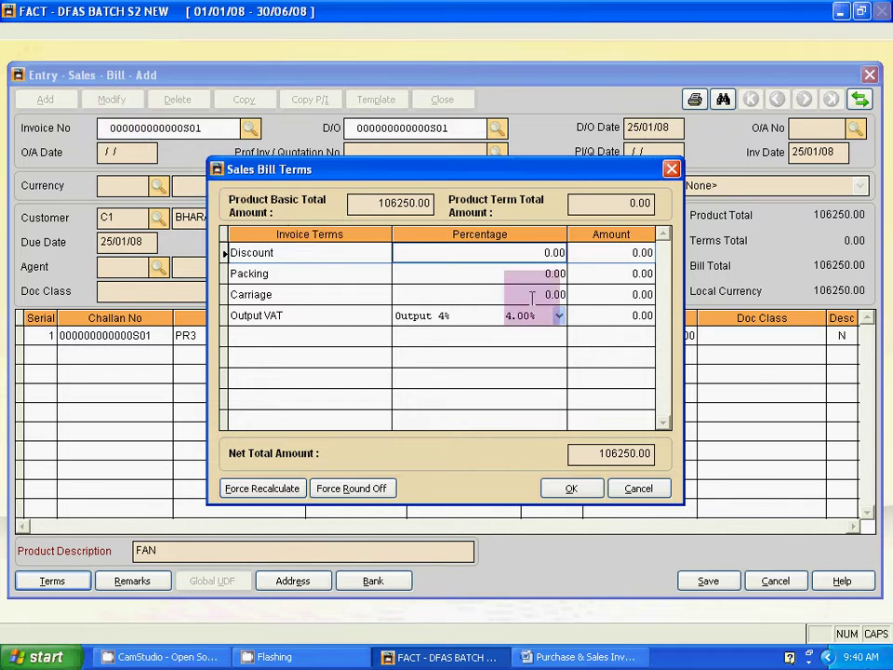
left_click(559, 316)
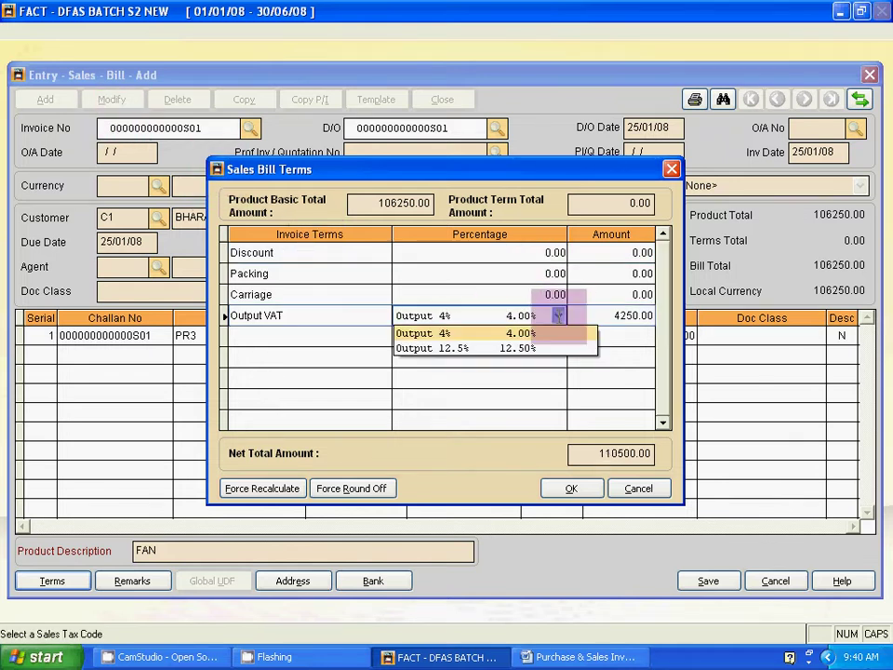
left_click(433, 335)
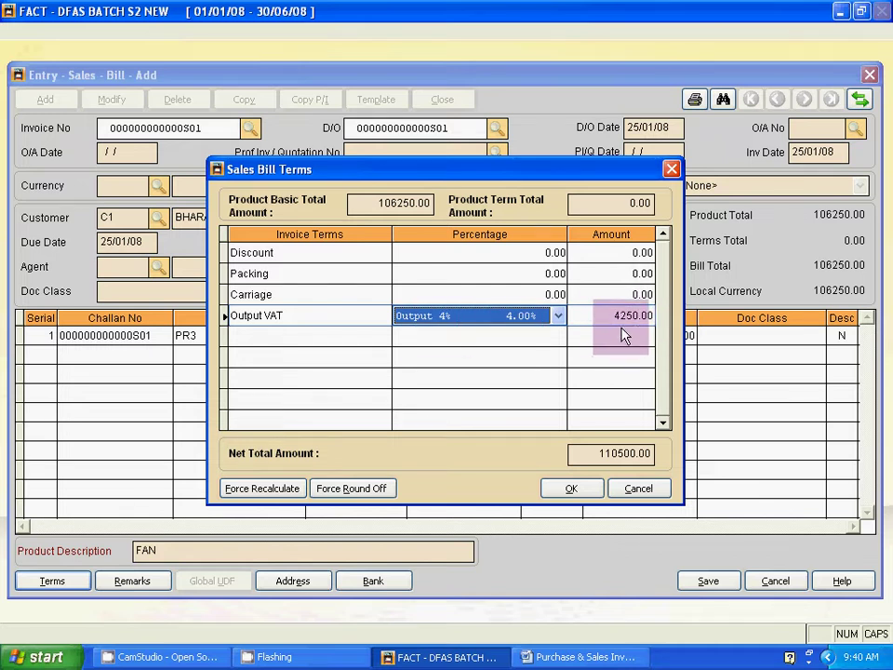
left_click(565, 489)
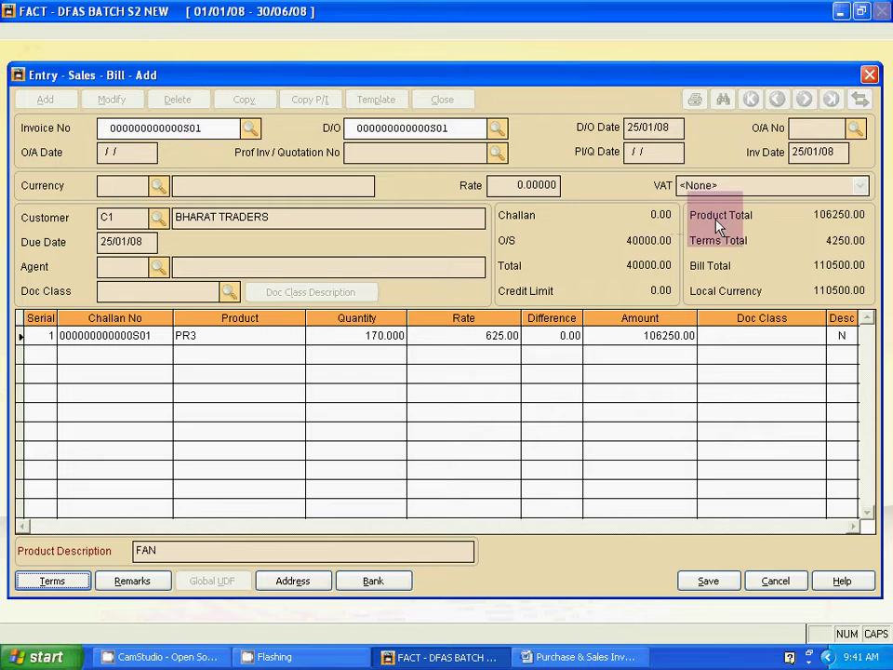
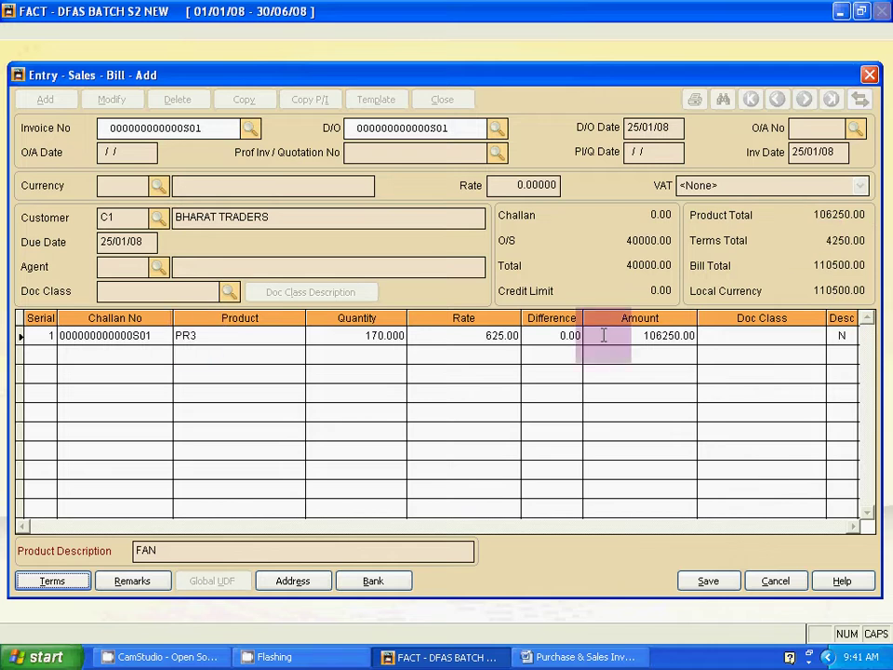
left_click(710, 587)
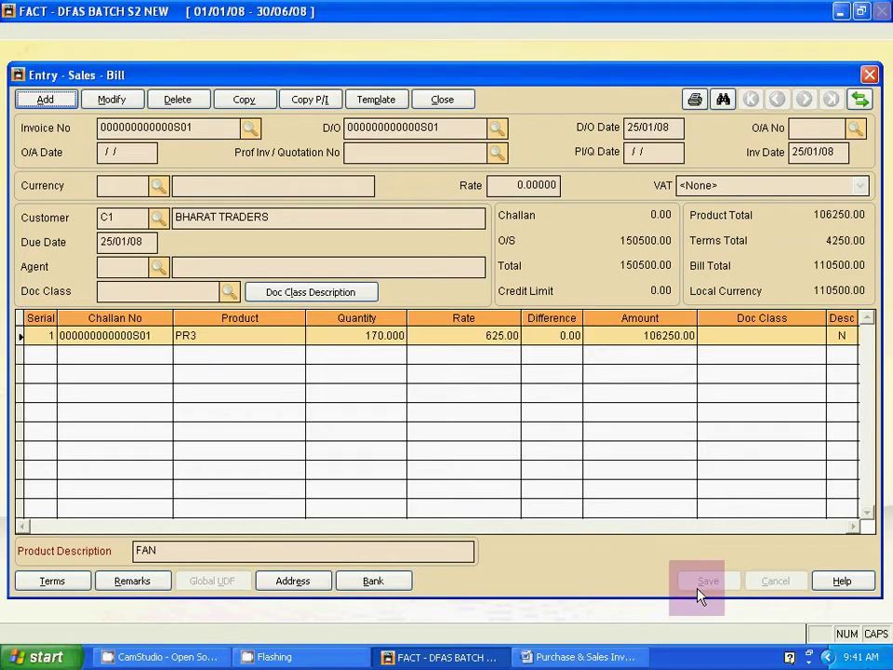
Close the saved sales bill and check the next transaction in the Word list
key("alt+c")
key("alt+Tab")
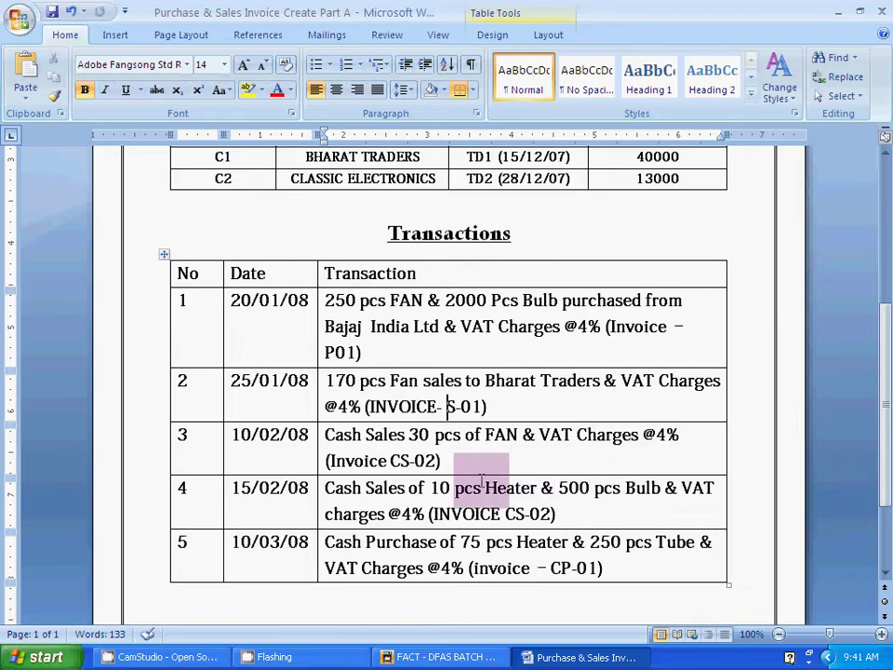
key("alt+Tab")
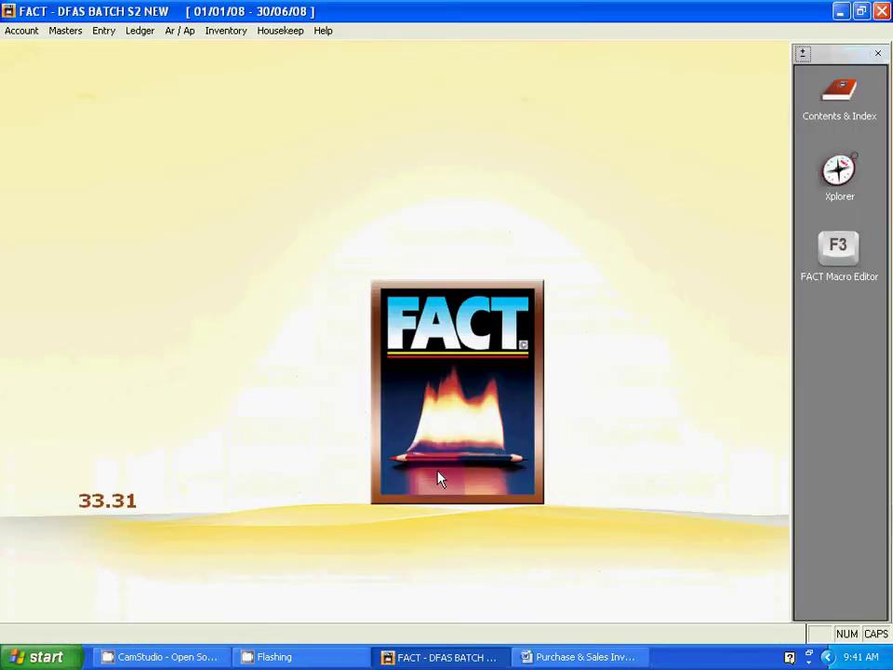
Open the sales invoice entry form in FACT and start adding a new sales bill
left_click(93, 37)
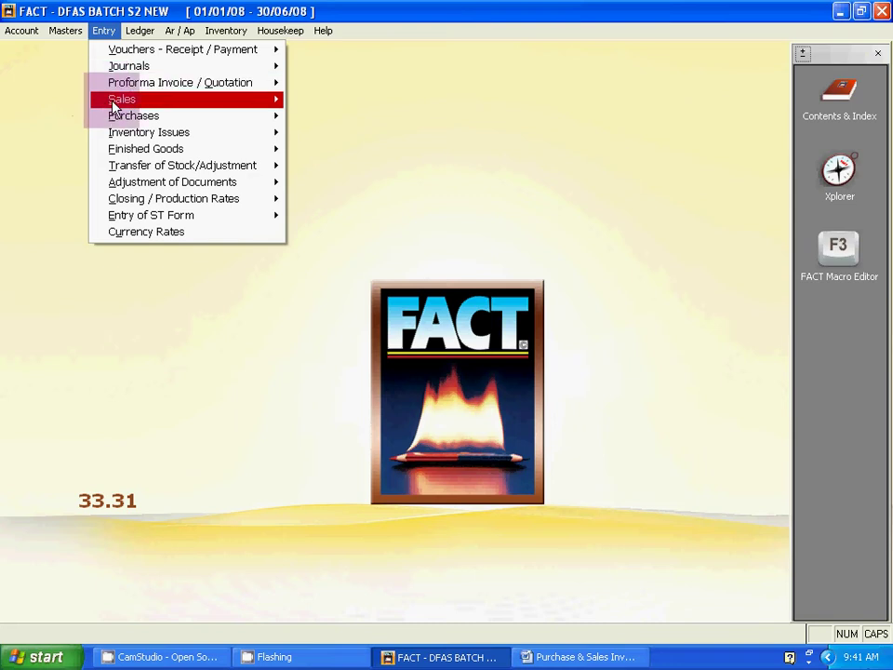
mouse_move(194, 102)
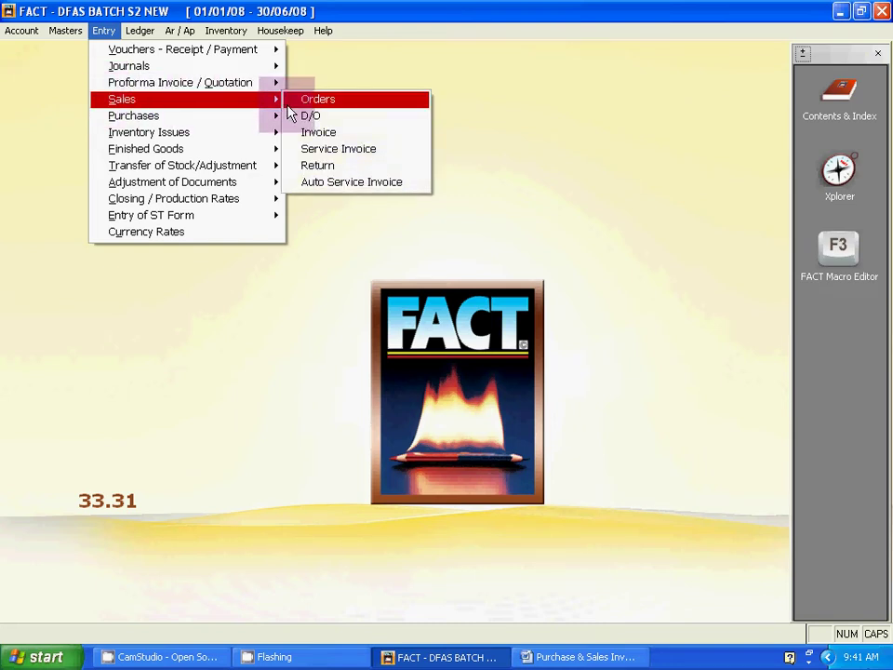
left_click(334, 136)
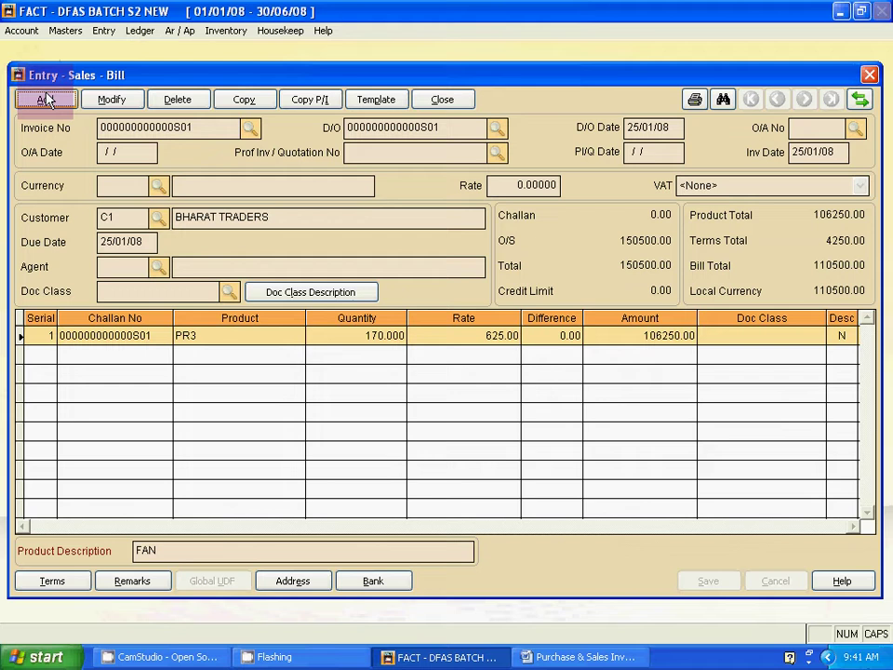
left_click(45, 100)
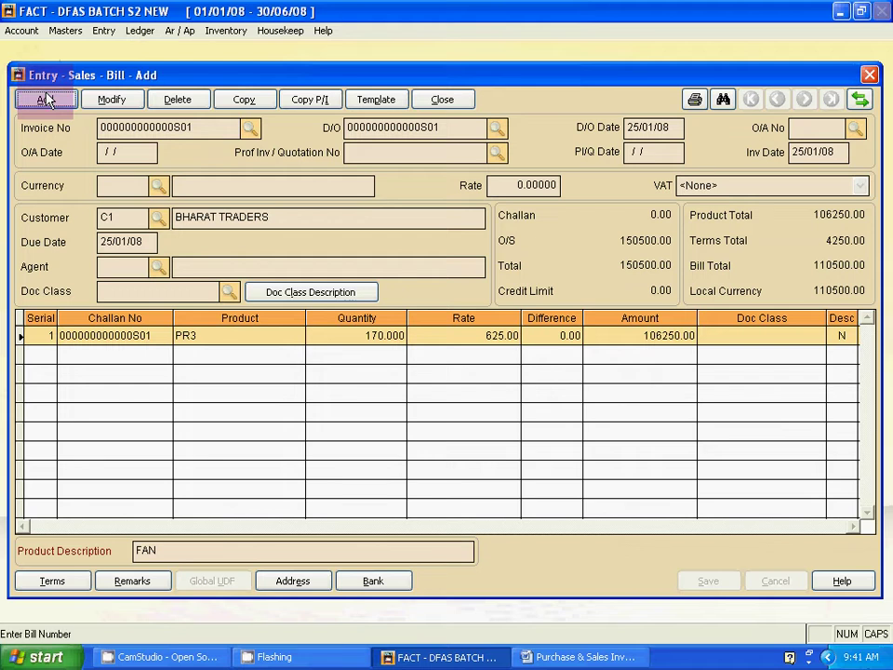
Enter CS01 as both the invoice number and the D/O number of the new bill
type("CS")
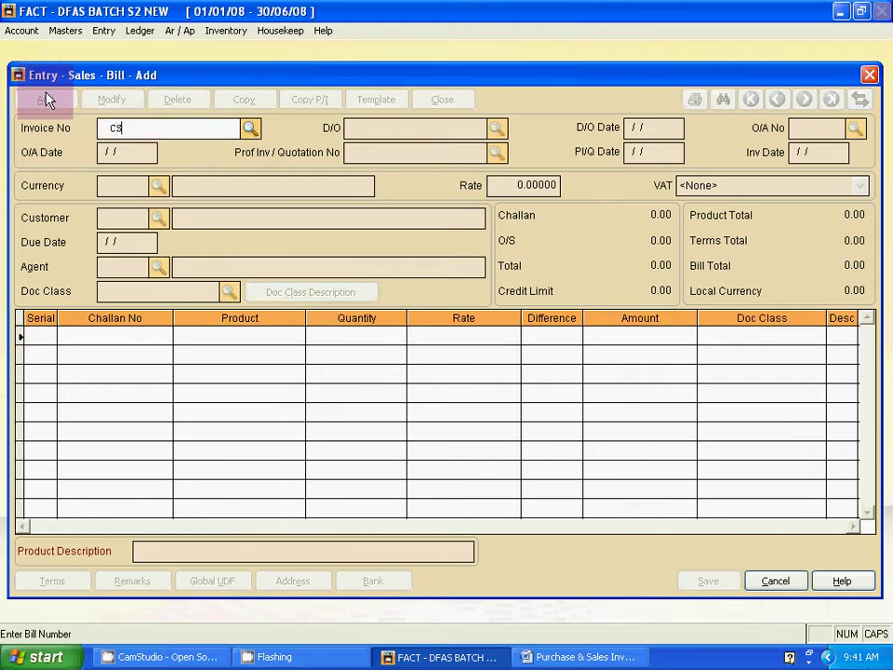
type("01")
key("Return")
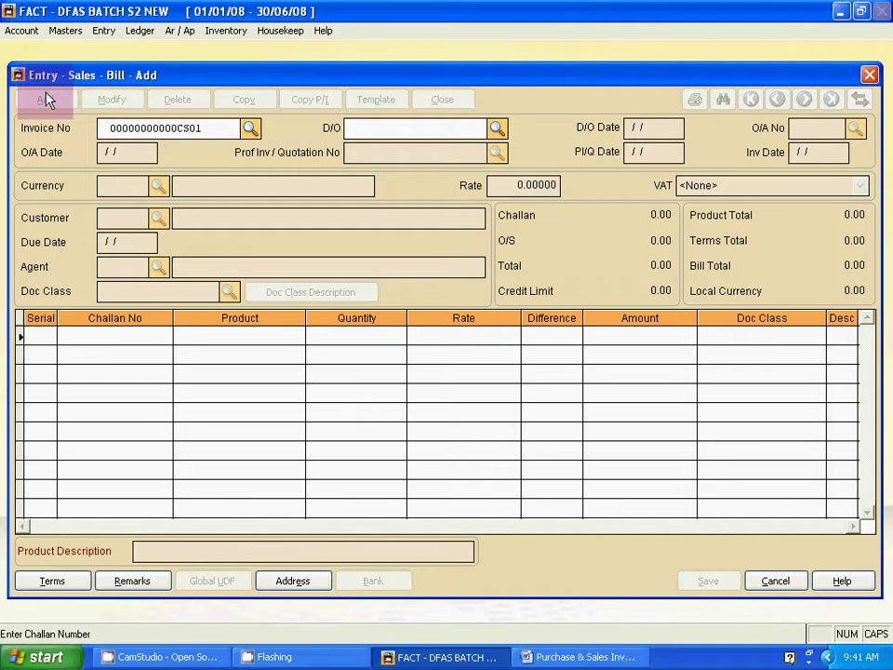
type("CS01")
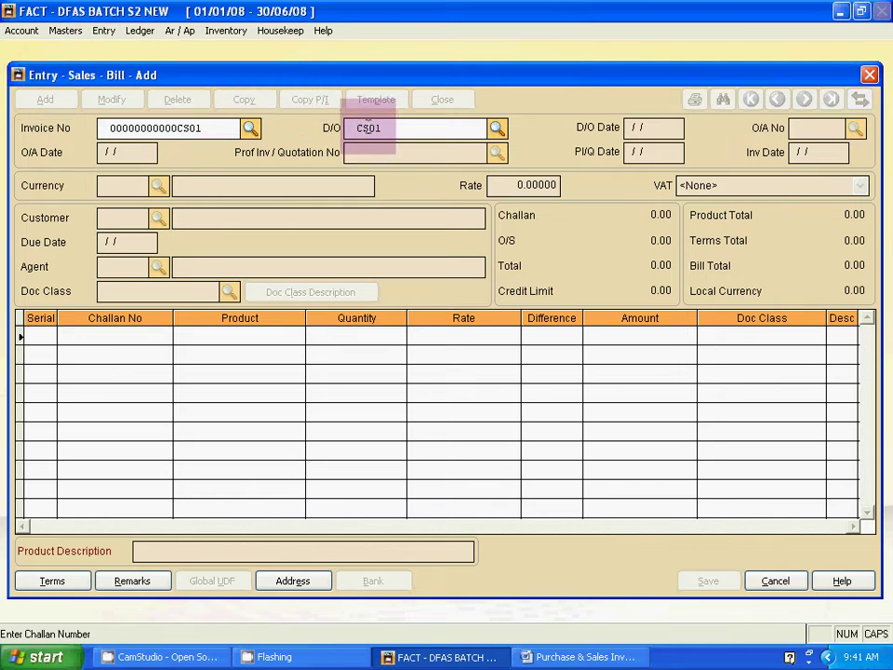
Change the invoice number to CS-0 and enter CS-01 as the D/O number
left_click(186, 127)
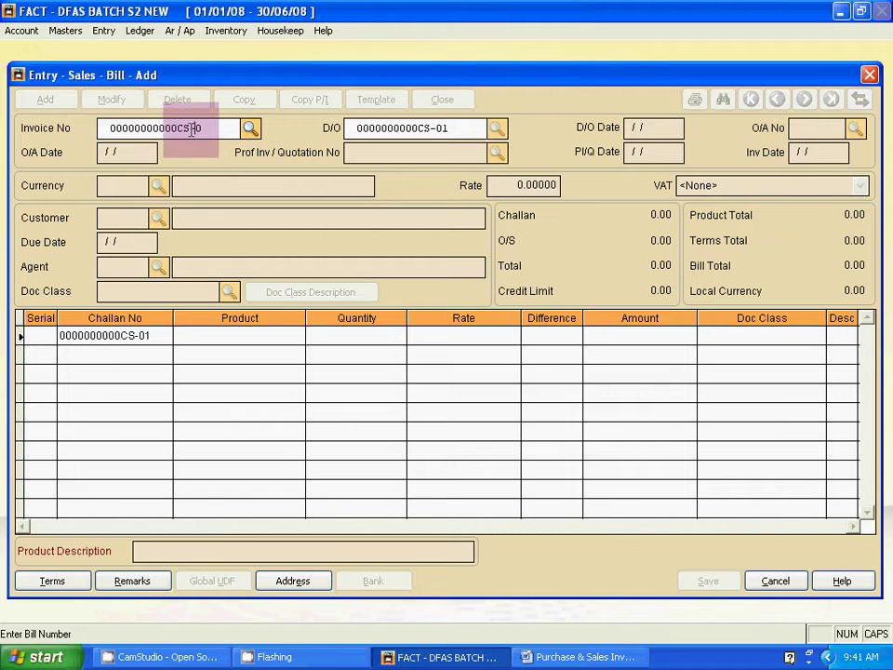
key("Return")
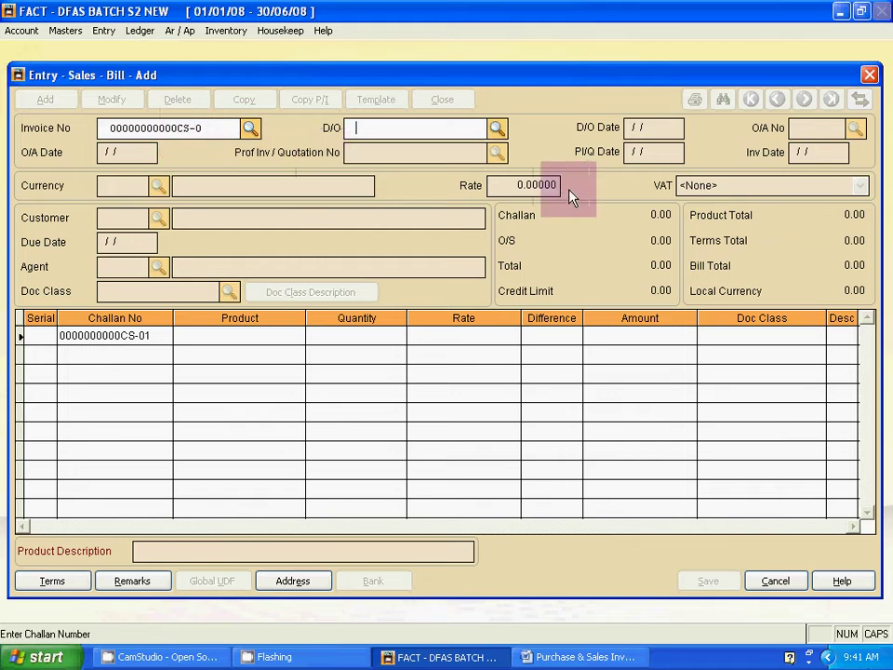
type("C")
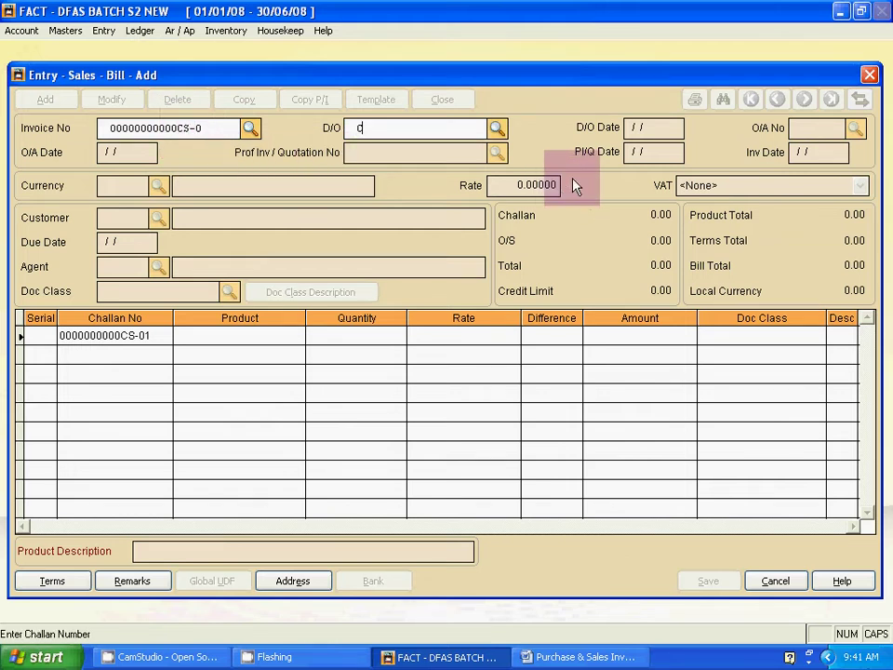
type("S-01")
key("Return")
Check the date of transaction 3 in the Word list and set both the D/O date and the invoice date to 10/02/08
key("alt+Tab")
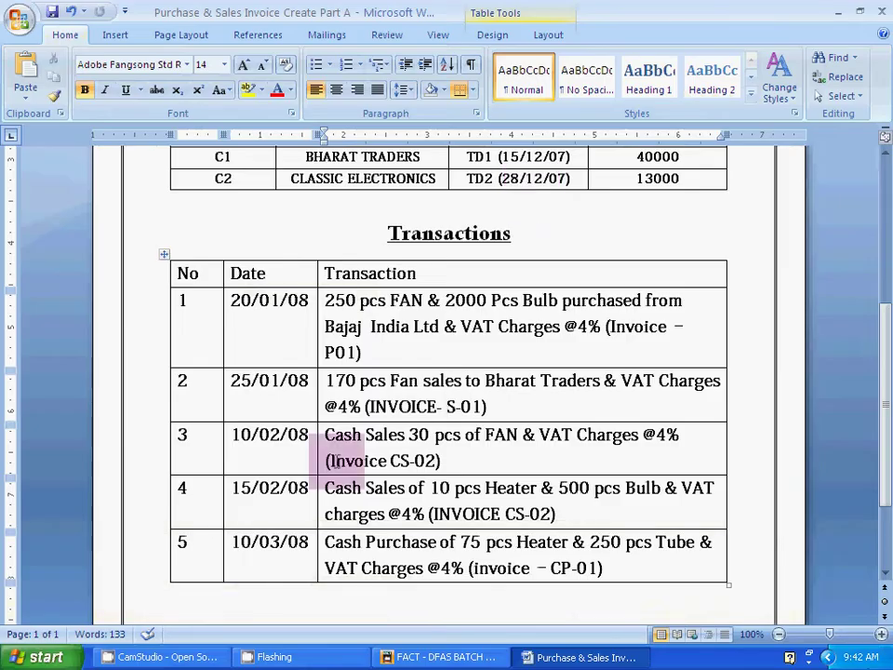
key("alt+Tab")
type("10")
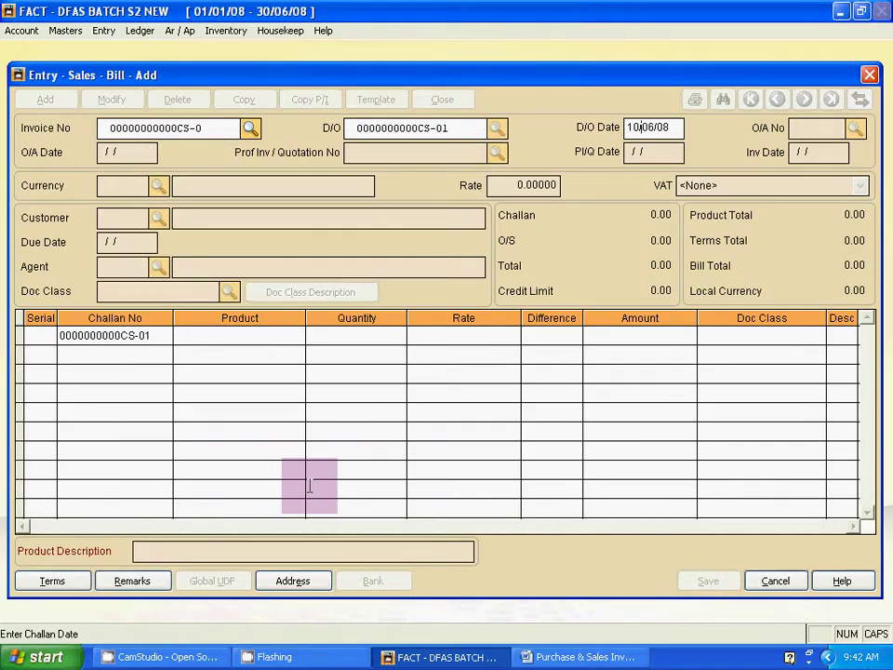
key("Return")
key("Return")
key("Return")
key("Return")
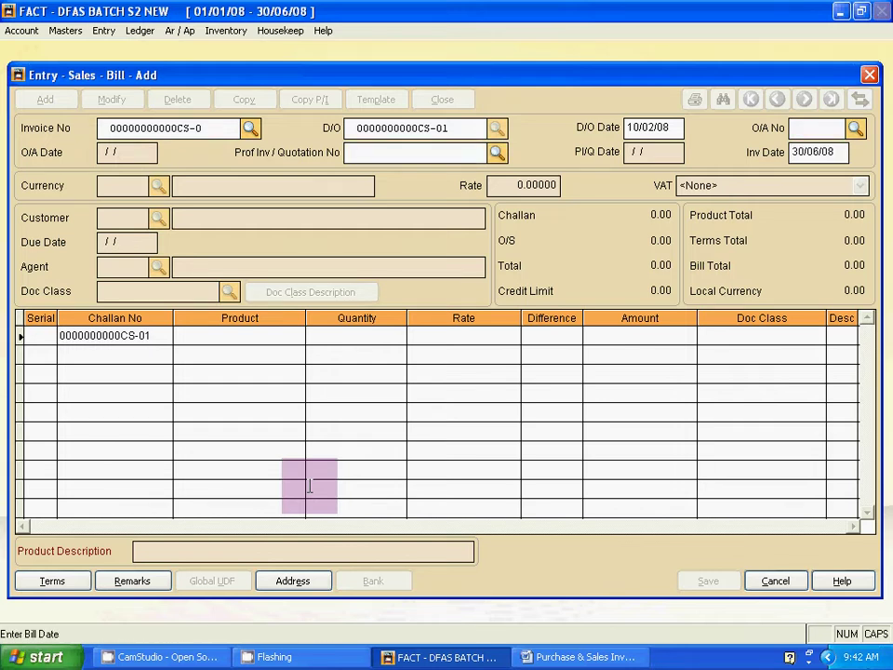
type("10020")
key("Return")
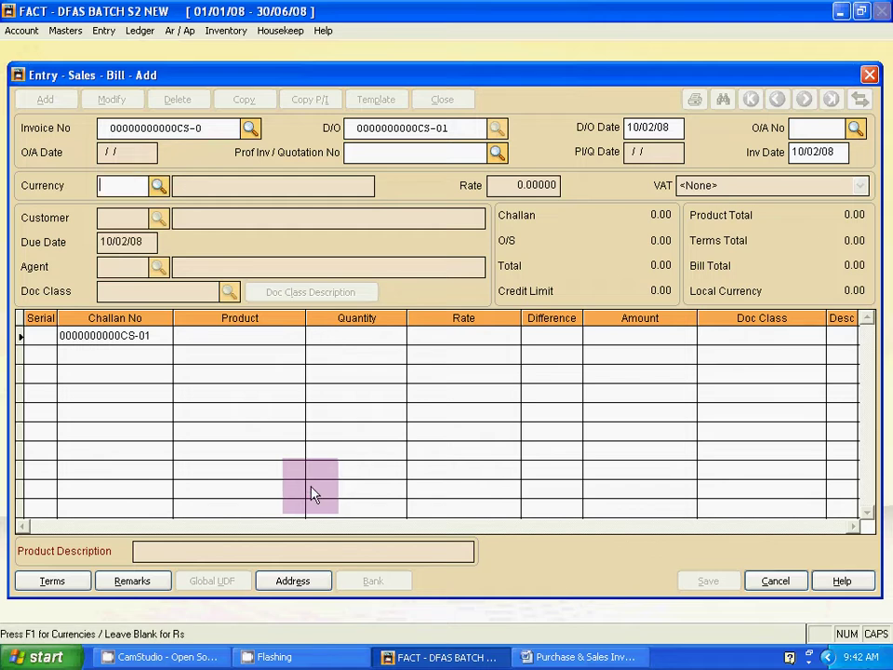
Leave the currency blank and check in the Word list who the customer is for transaction 3
key("Return")
key("alt+Tab")
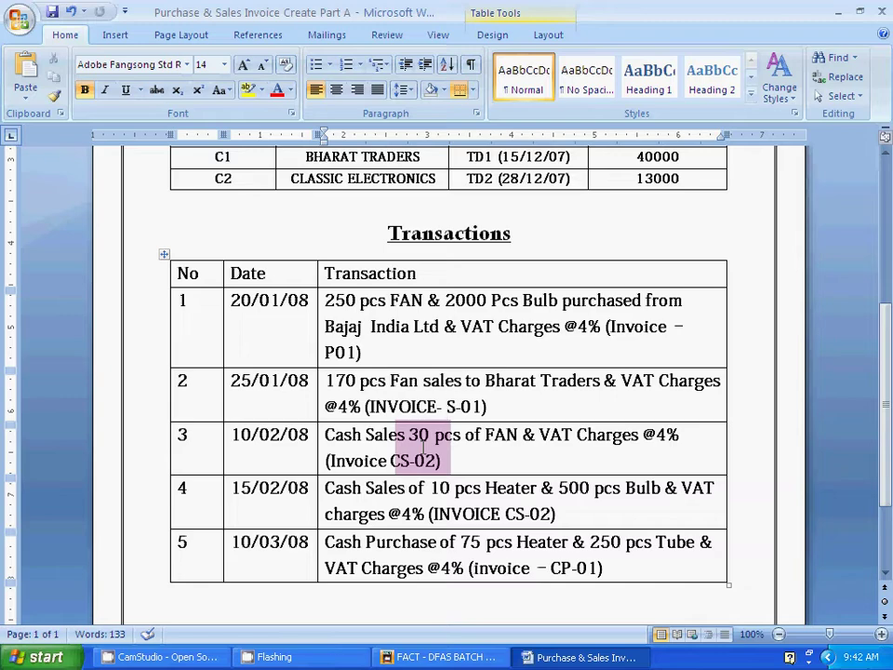
key("alt+Tab")
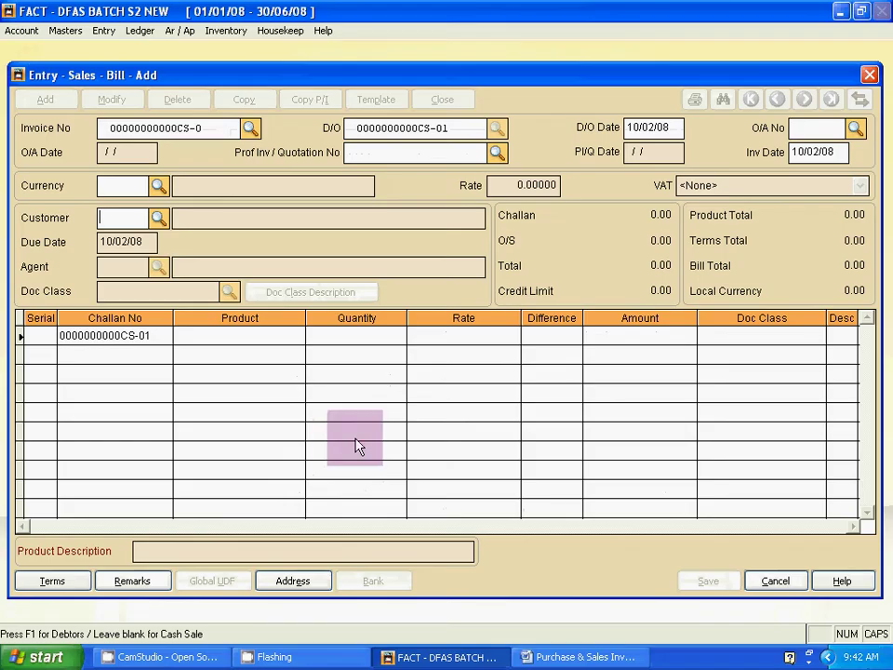
Examine the list of customers for the bill and close it without choosing one
left_click(159, 221)
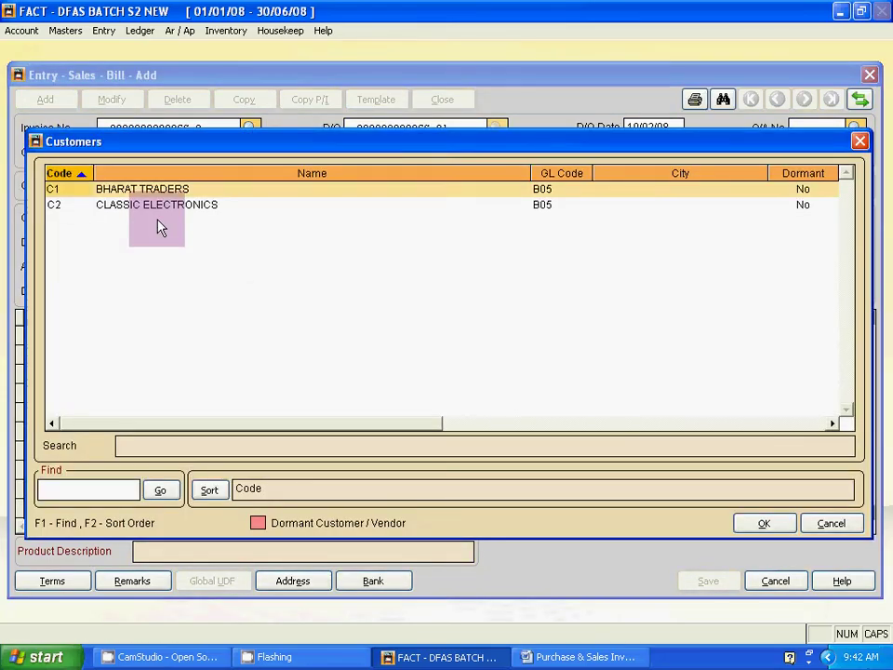
left_click(860, 141)
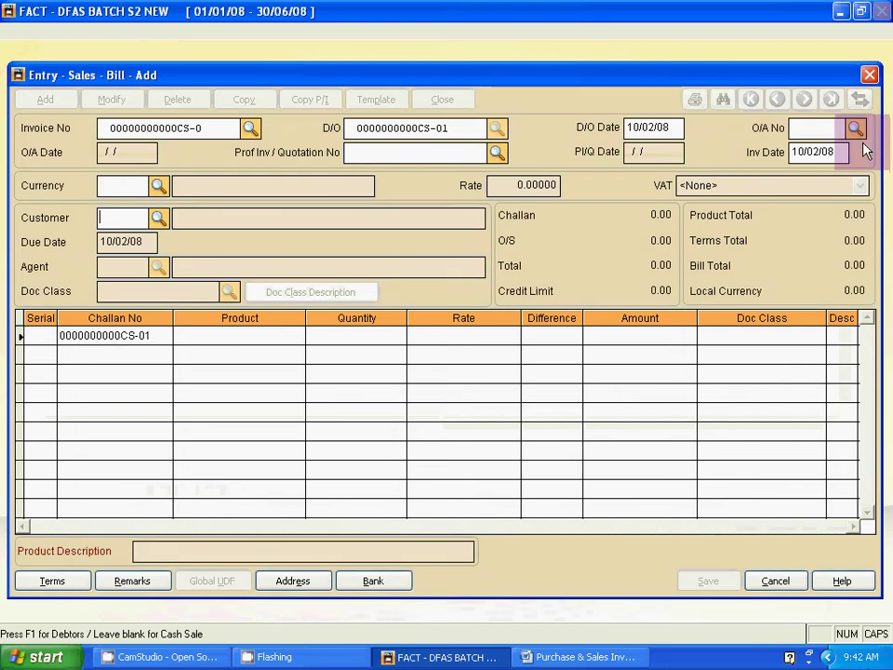
left_click(158, 218)
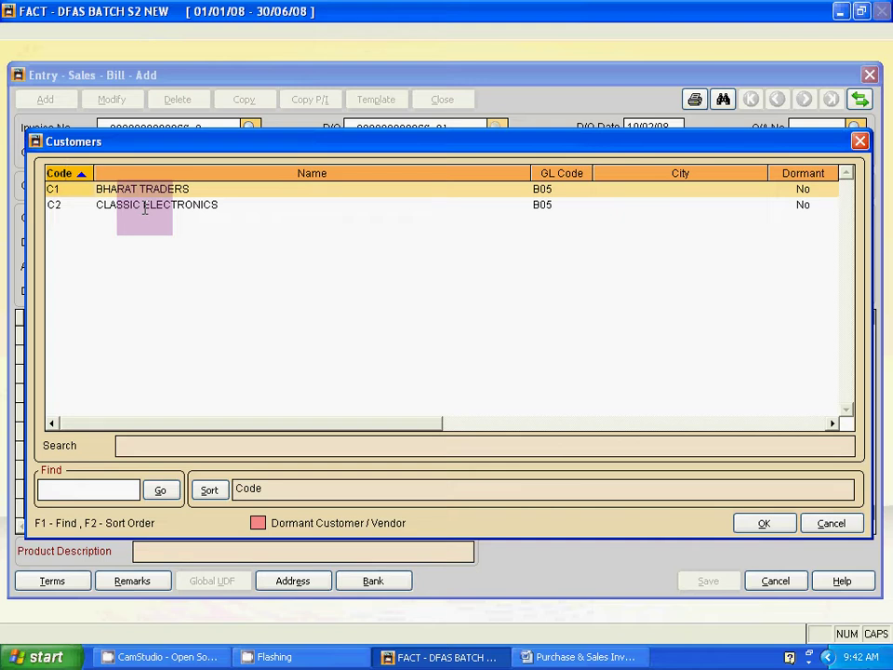
left_click(859, 140)
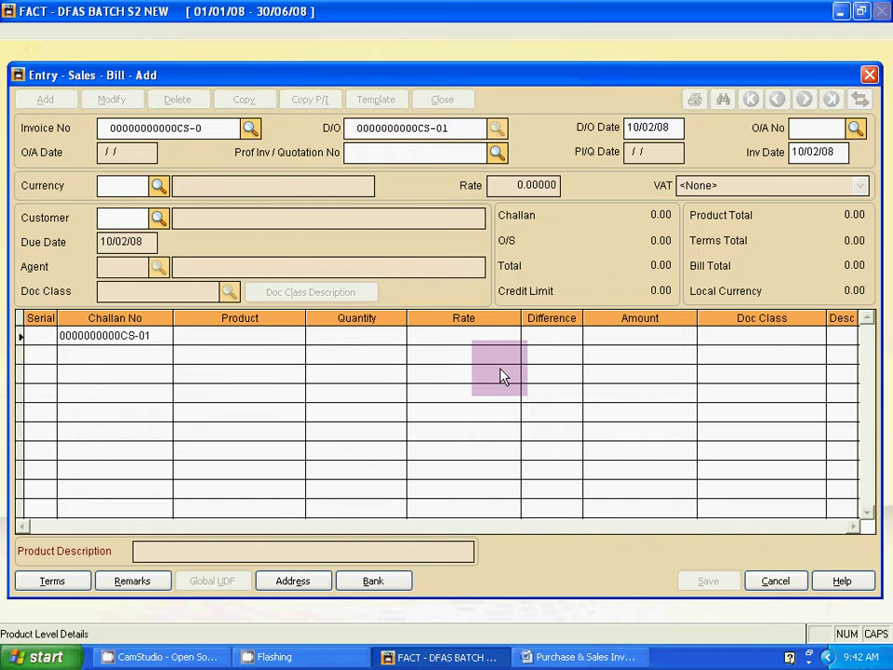
Check transaction 3 in Word, then record the bill as a Cash Sale by leaving customer, party information and agent blank
key("alt+Tab")
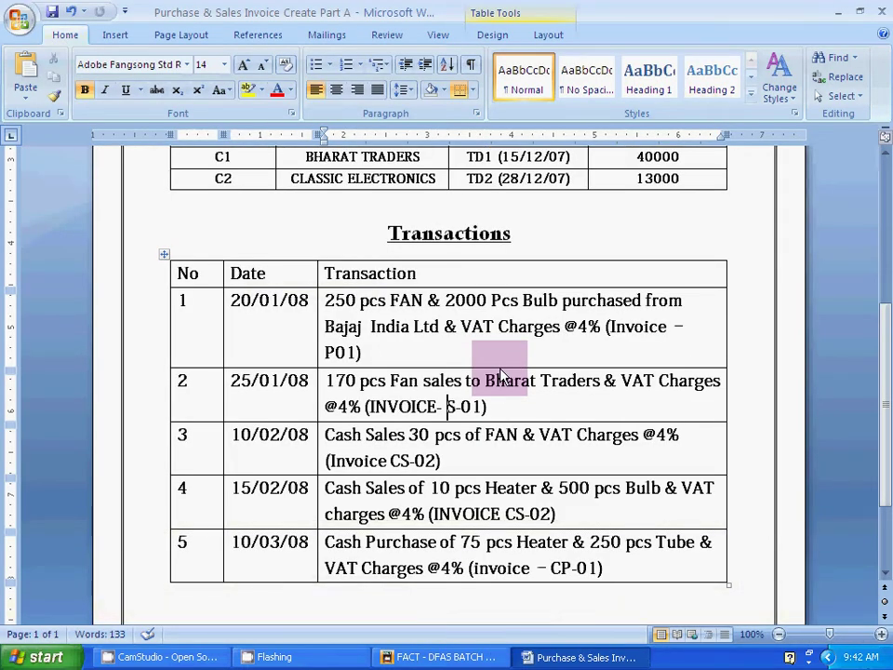
key("alt+Tab")
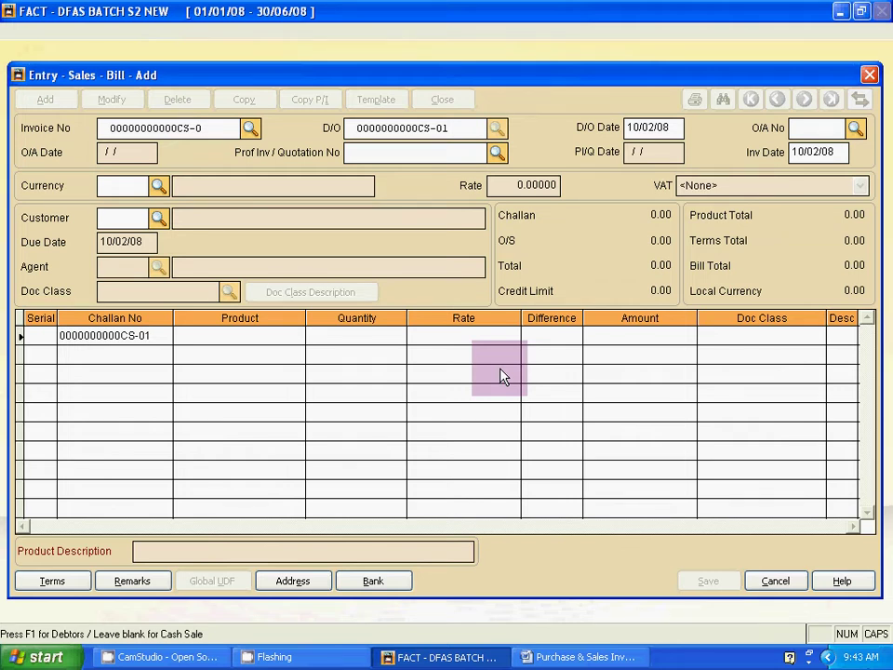
key("Return")
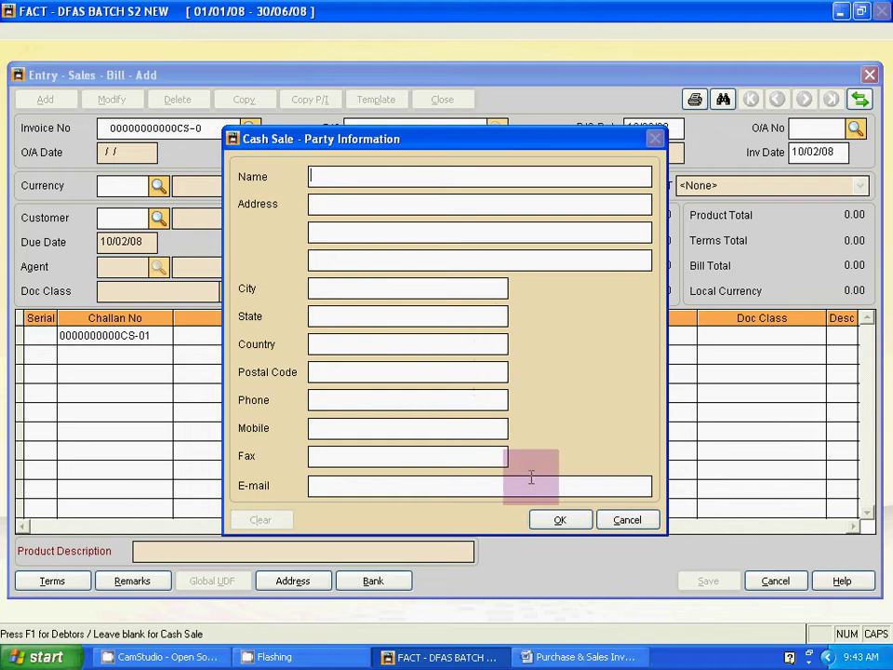
left_click(556, 520)
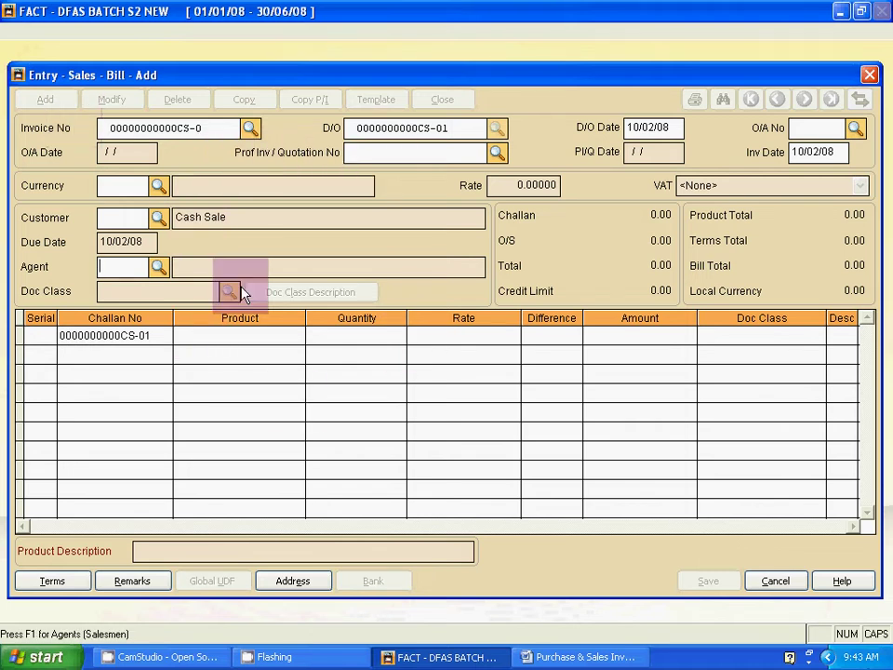
key("Return")
key("Return")
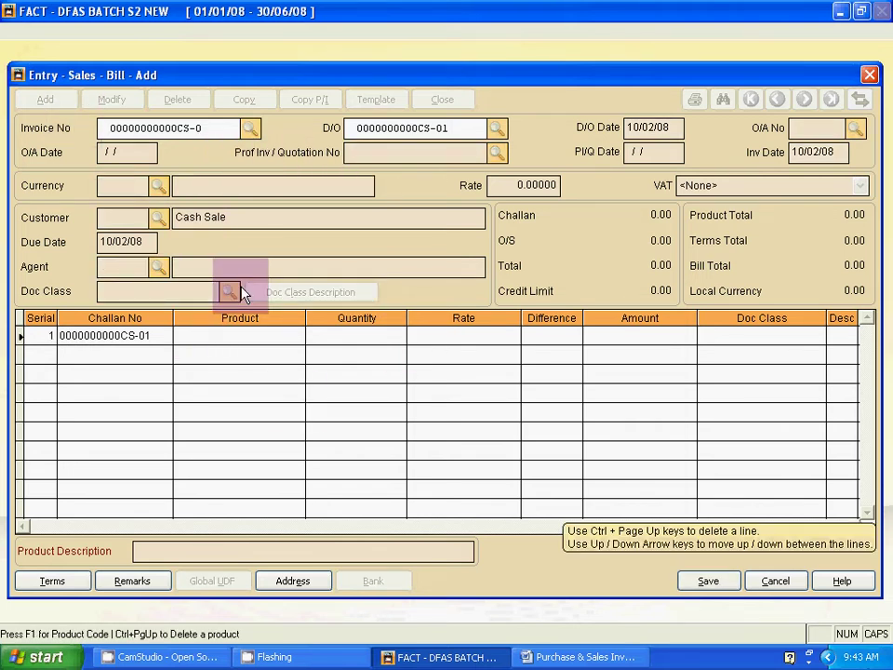
Check the product of transaction 3 in the Word list and choose PR3 FAN for the first line of the cash sale bill
key("alt+Tab")
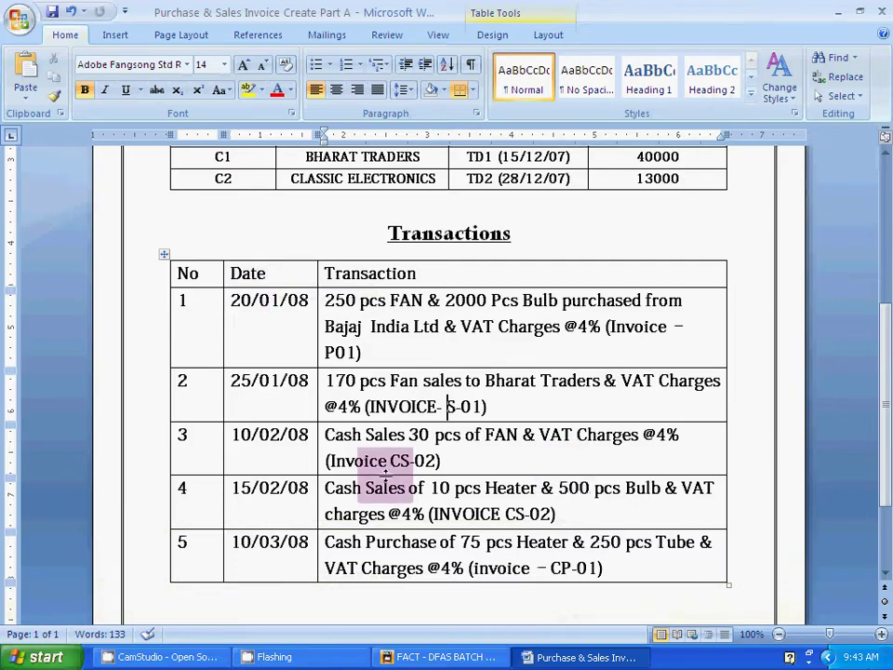
key("alt+Tab")
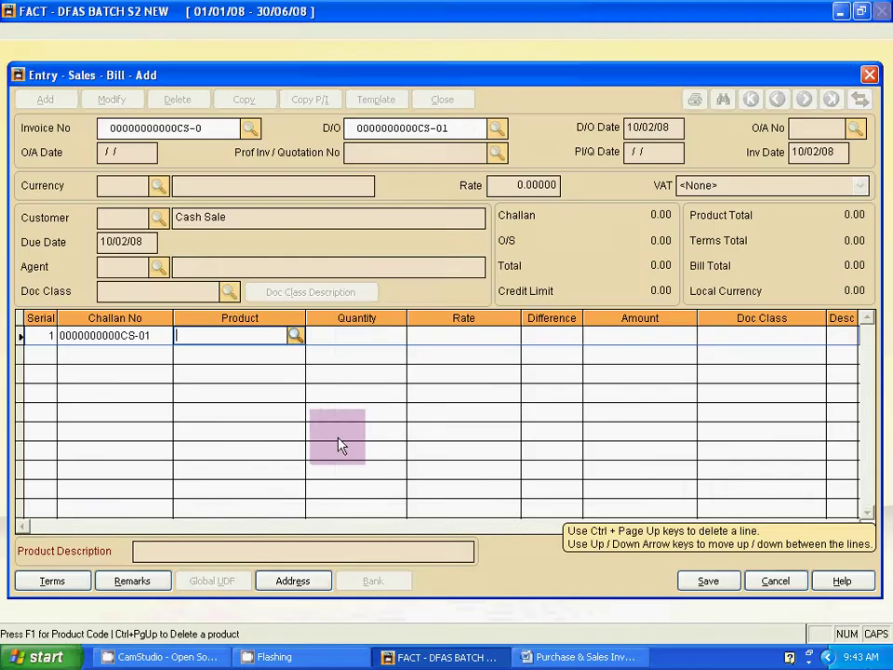
left_click(295, 335)
left_click(293, 223)
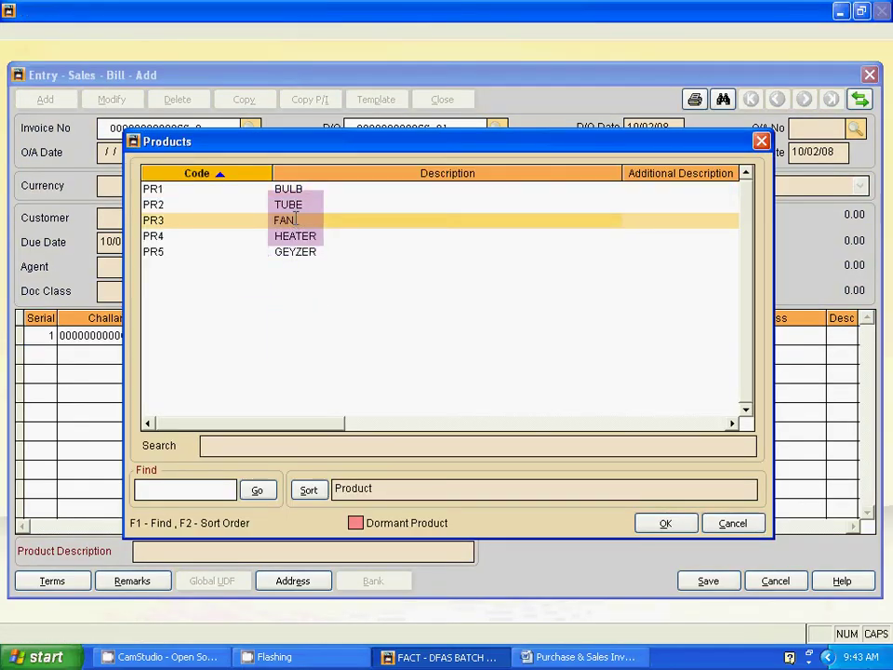
double_click(292, 224)
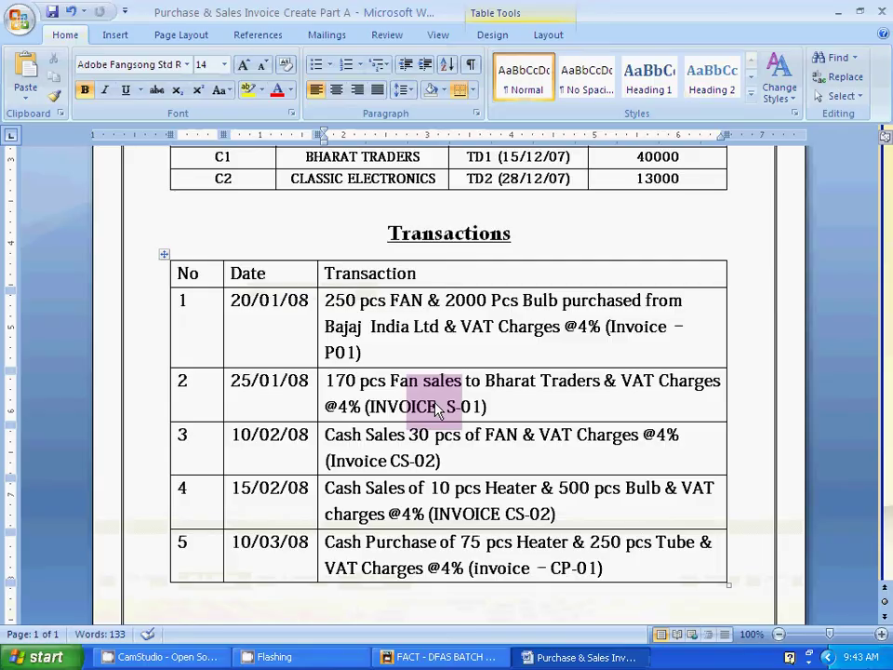
Check the quantity in the Word list, set the FAN line to 30 and keep its default rate, difference and amount
key("alt+Tab")
key("alt+Tab")
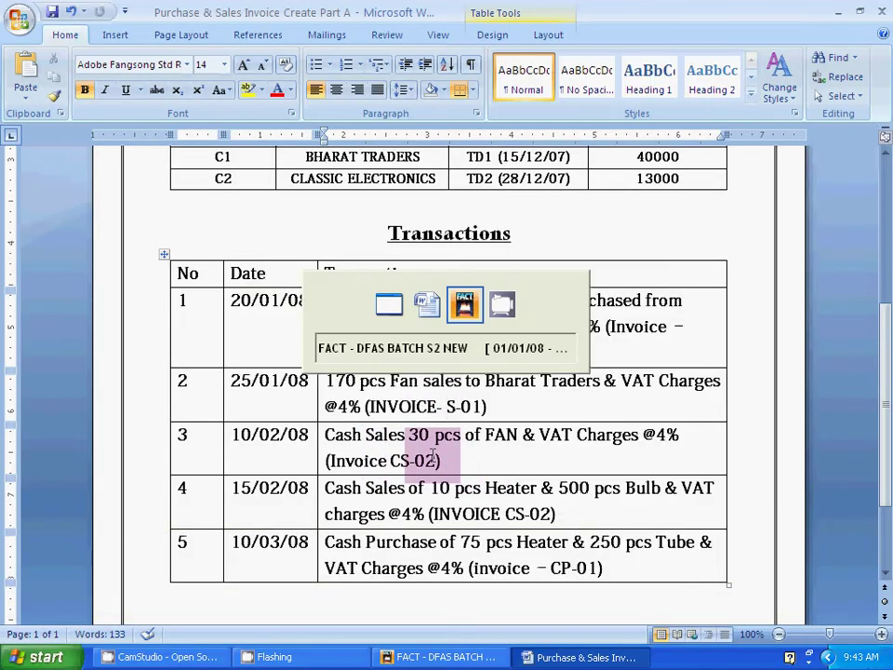
type("30")
key("Return")
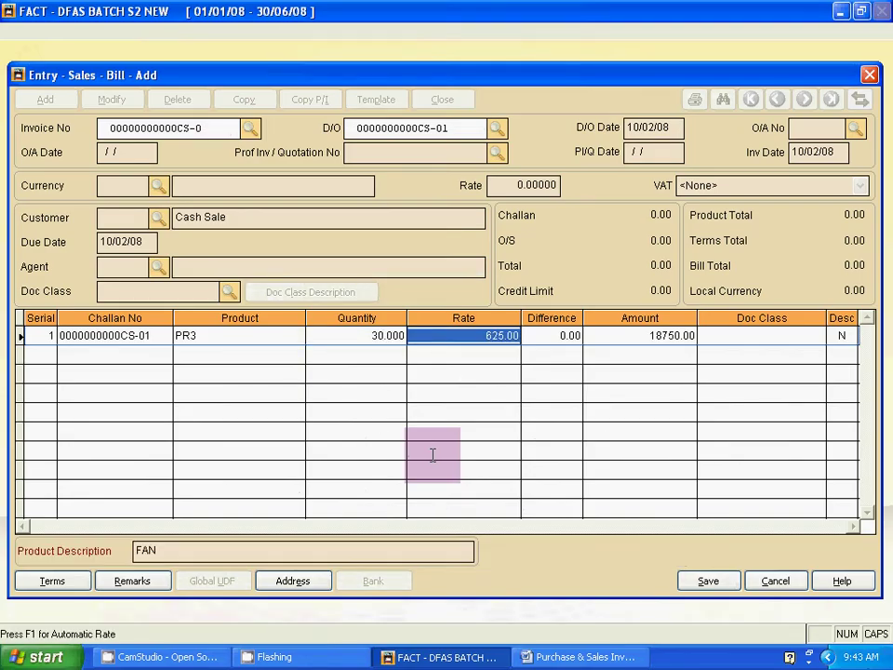
key("Return")
key("Return")
key("Return")
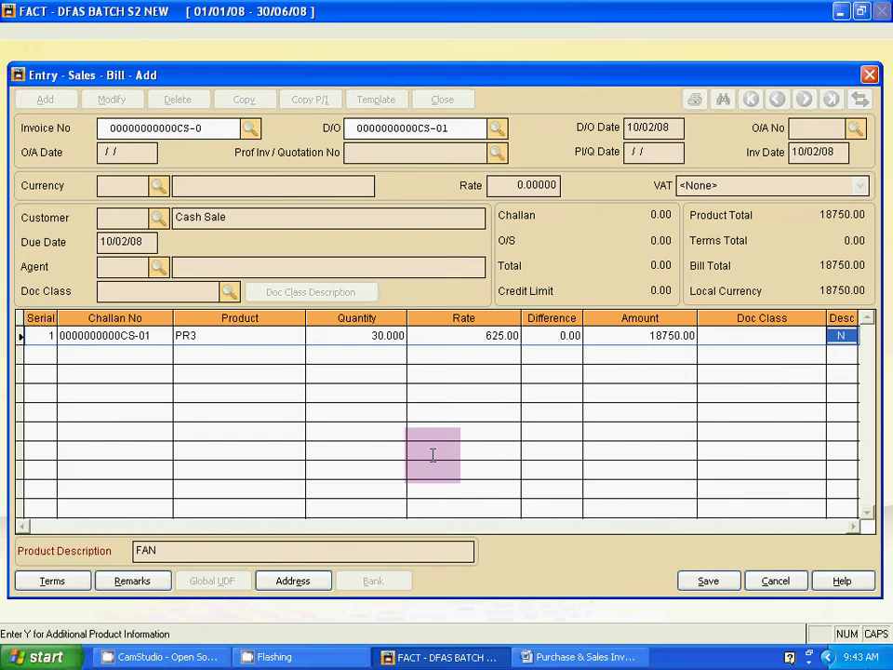
Check the VAT charge of transaction 3 in Word, apply Output 4% as the bill's Output VAT term and save the bill
key("alt+Tab")
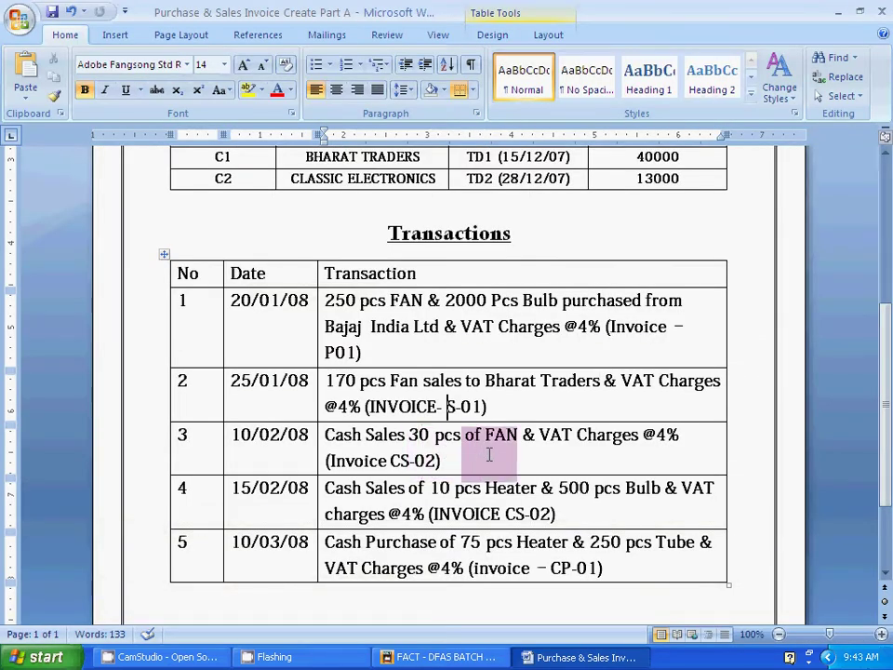
key("alt+Tab")
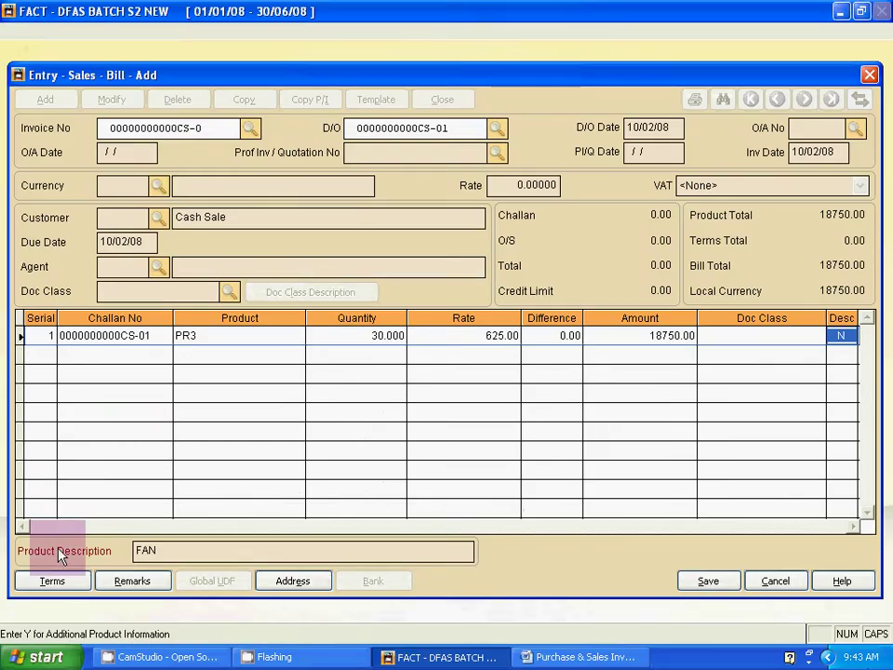
left_click(54, 580)
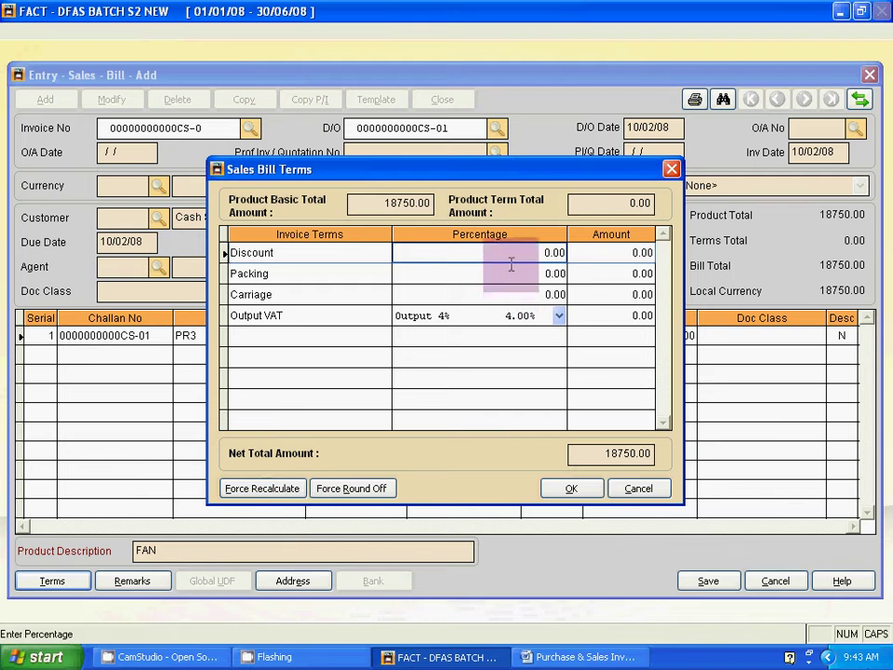
left_click(559, 317)
left_click(522, 335)
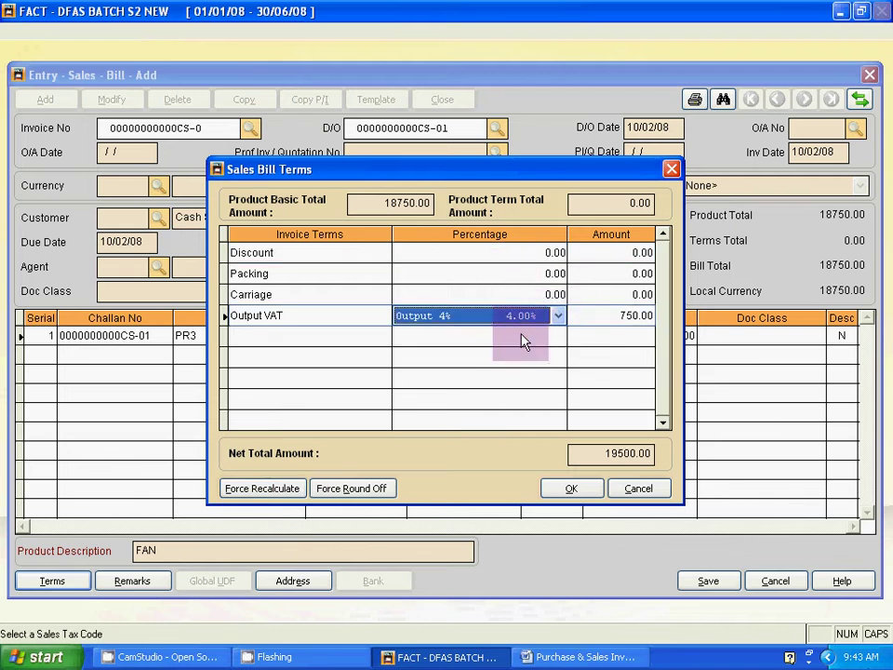
left_click(570, 487)
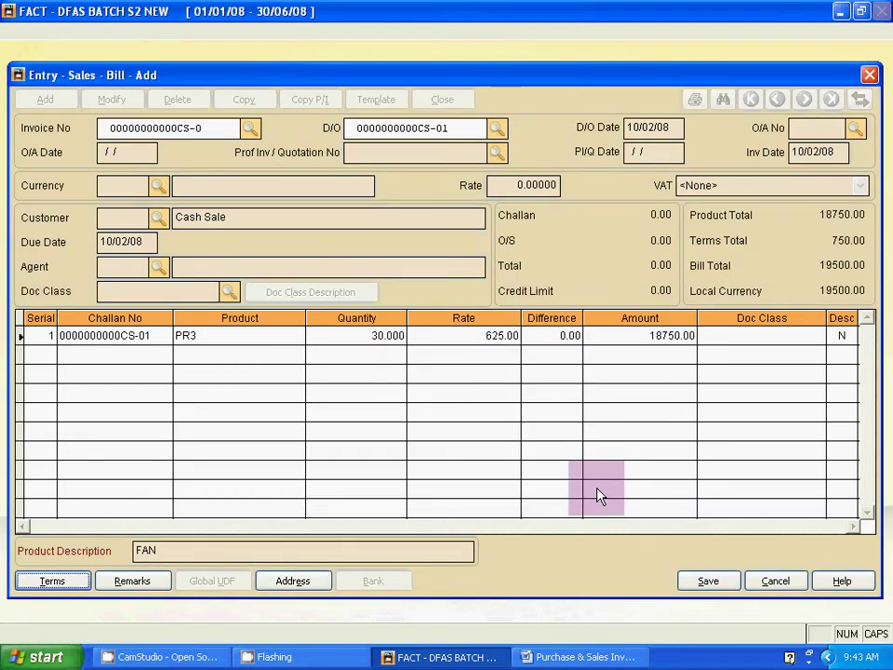
left_click(203, 296)
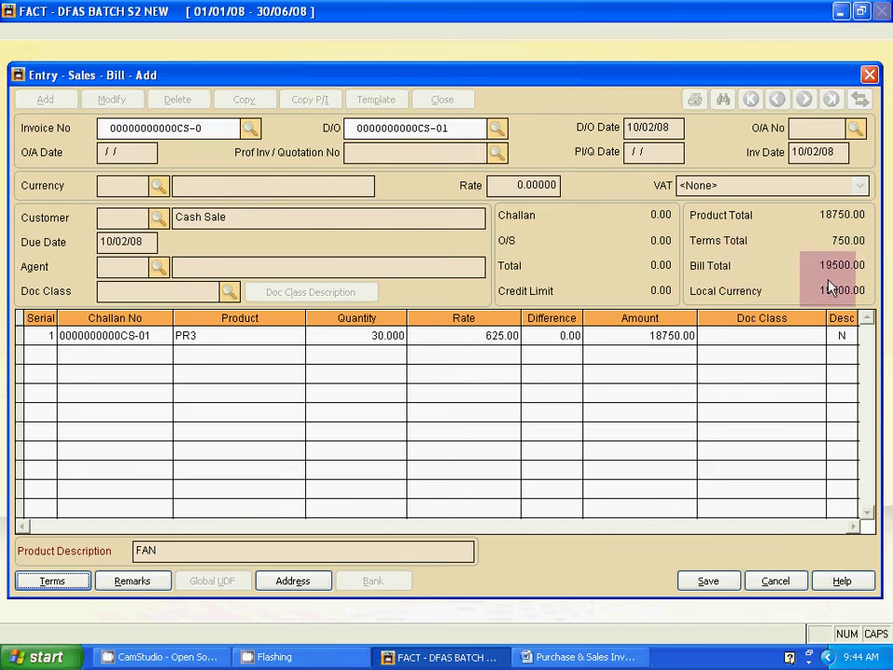
left_click(724, 580)
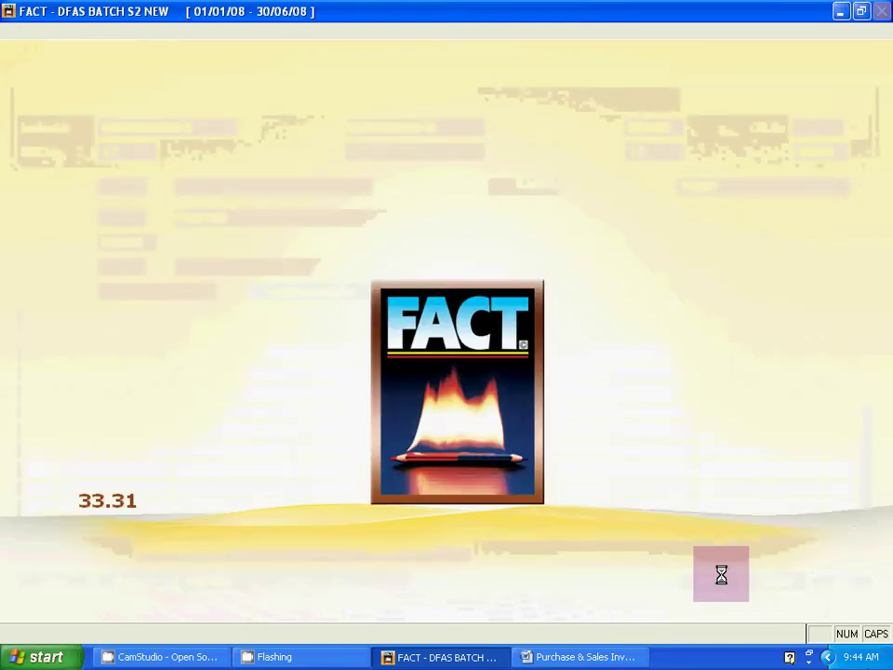
Check transaction 4 in the Word list, then add a new sales bill with invoice number CS-02
key("alt+Tab")
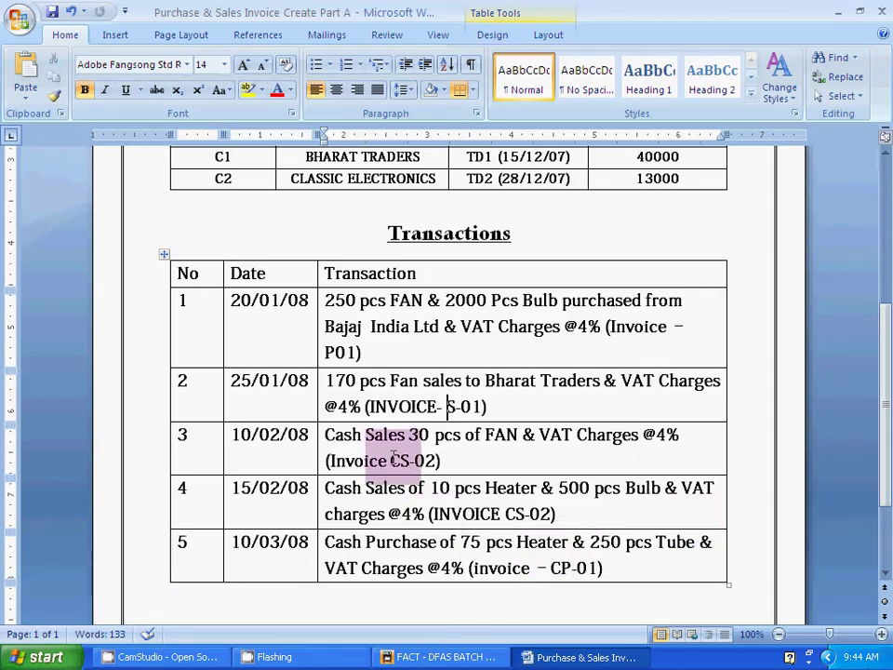
scroll(392, 455, "down", 1)
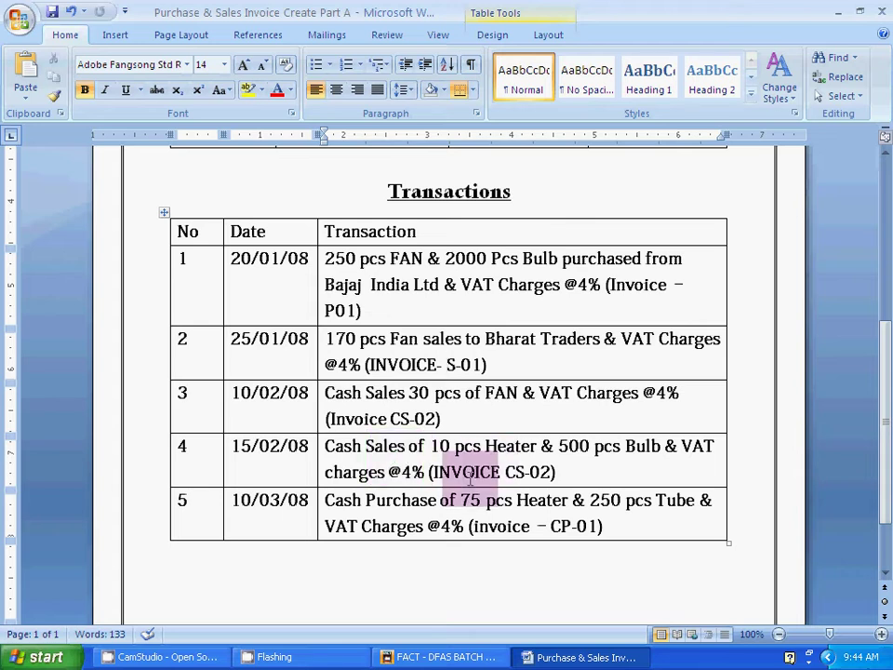
key("alt+Tab")
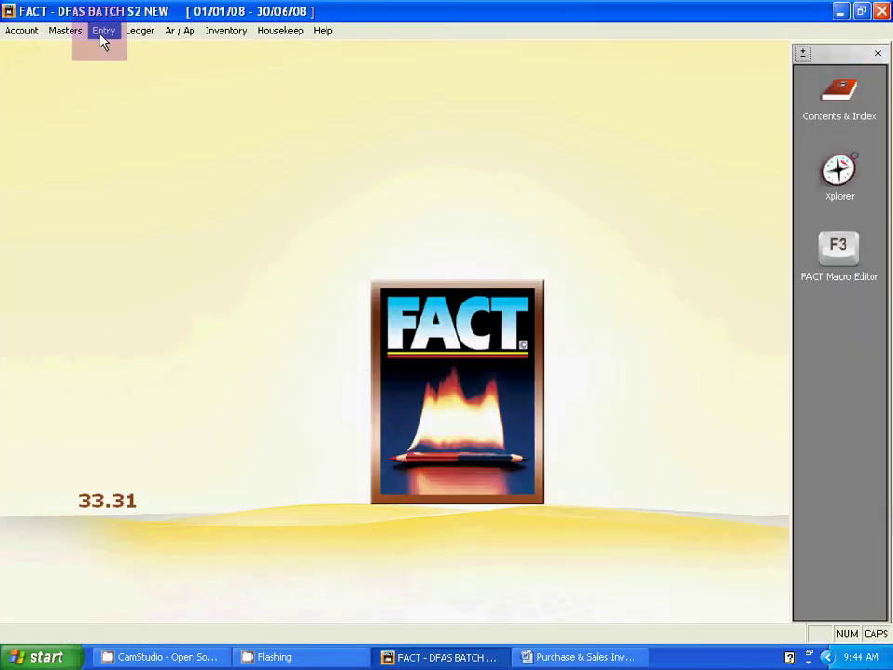
left_click(103, 31)
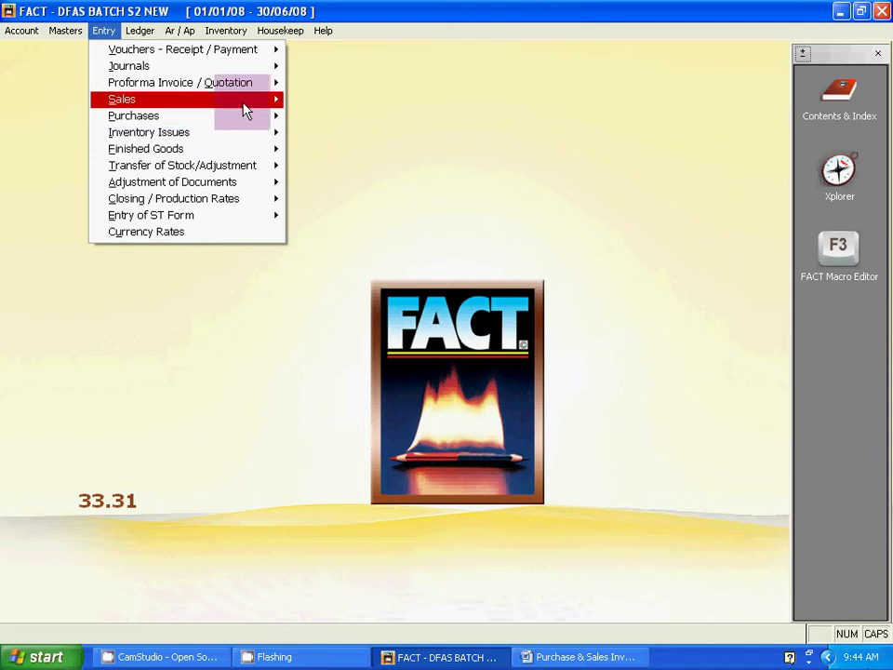
mouse_move(243, 99)
left_click(328, 138)
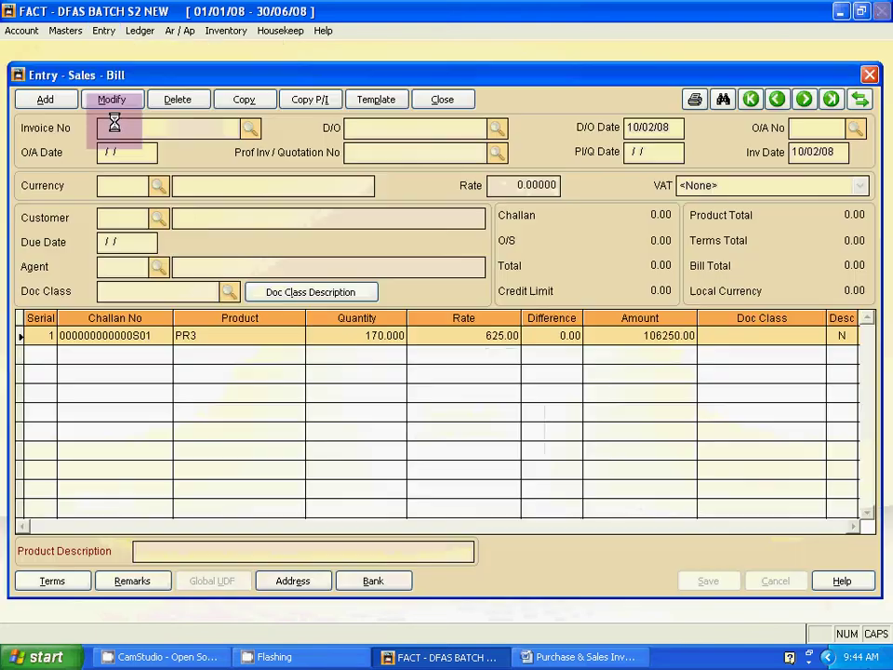
left_click(44, 100)
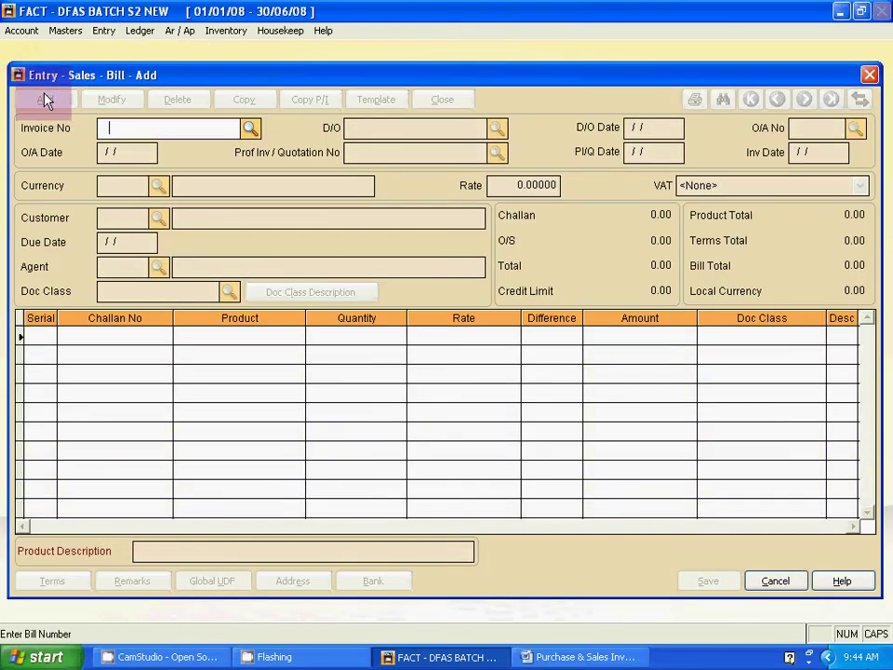
type("CS-")
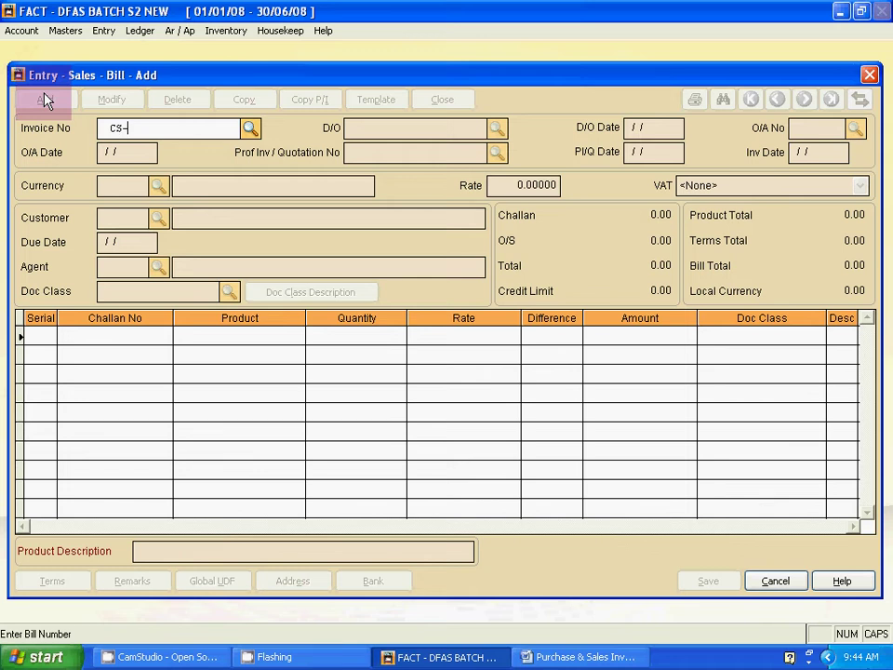
type("02")
key("Tab")
Check the invoice number of transaction 4 in Word and enter CS-02 as the bill's D/O number
key("alt+Tab")
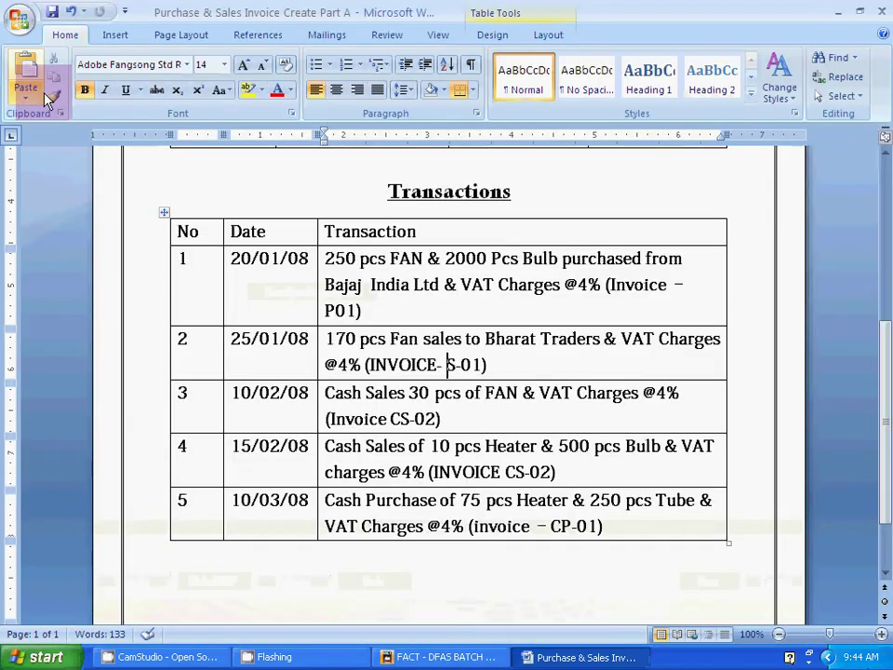
left_click(446, 365)
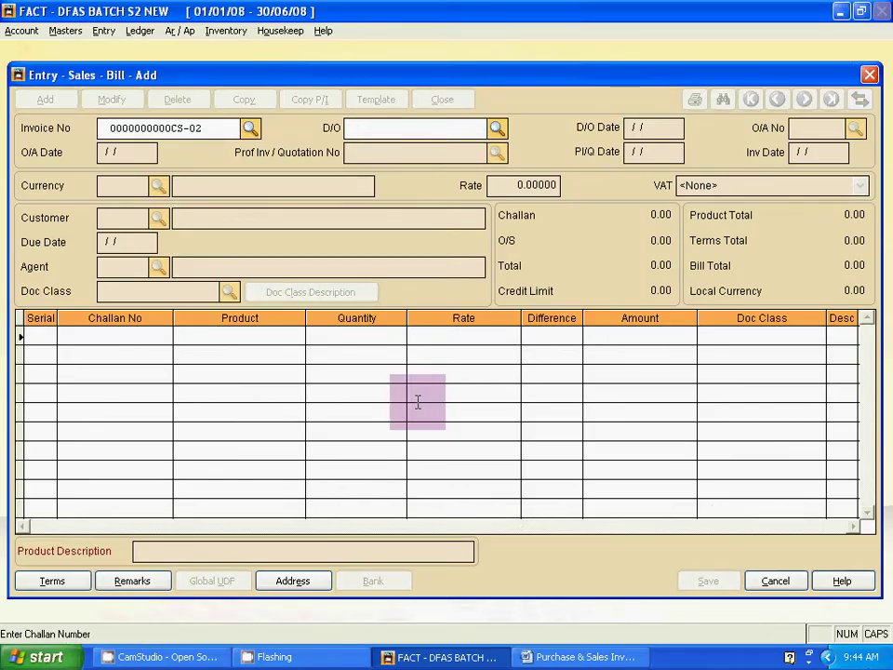
type("CS")
type("-02")
key("BackSpace")
type("2")
key("Return")
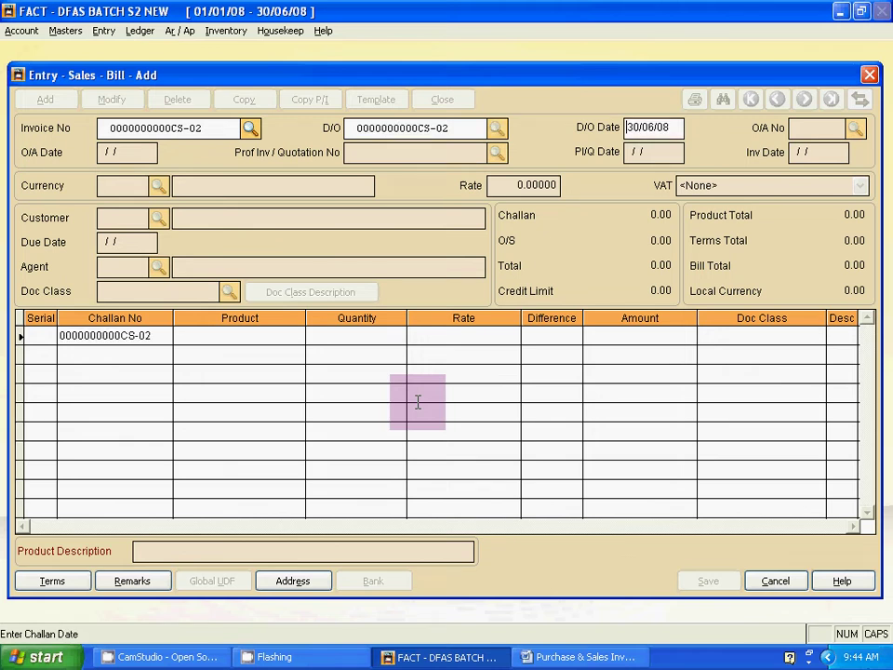
Check transaction 4's date in Word and set the D/O date and invoice date to 15/02/08, leaving the O/A and quotation numbers blank
key("alt+Tab")
key("alt+Tab")
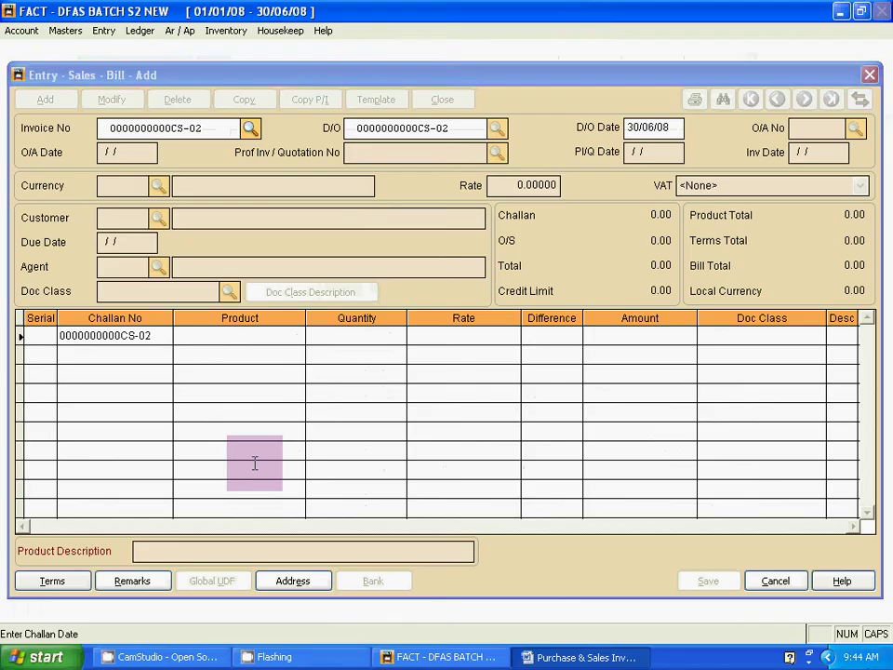
type("1502")
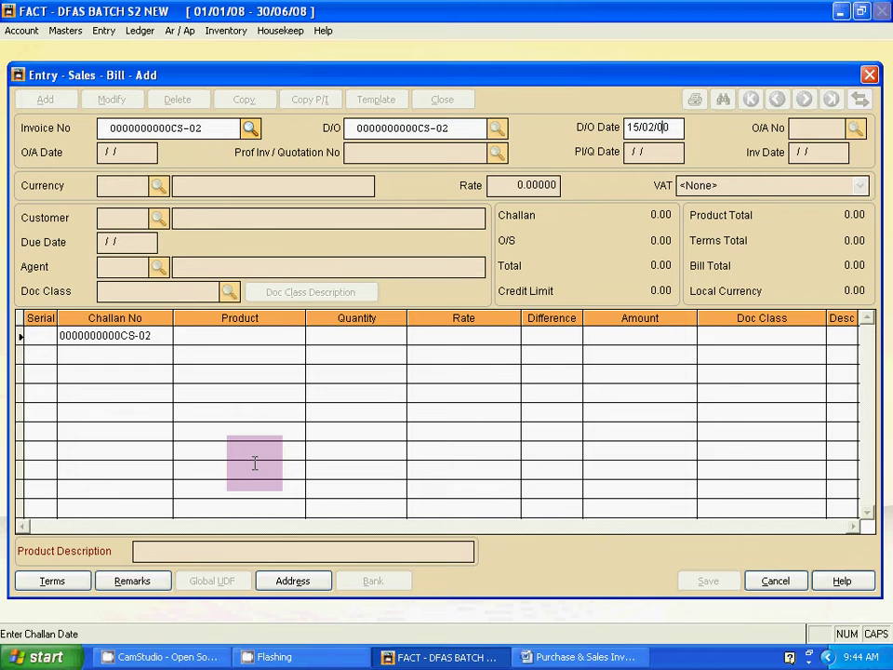
key("Return")
key("Return")
key("Return")
key("Return")
key("Return")
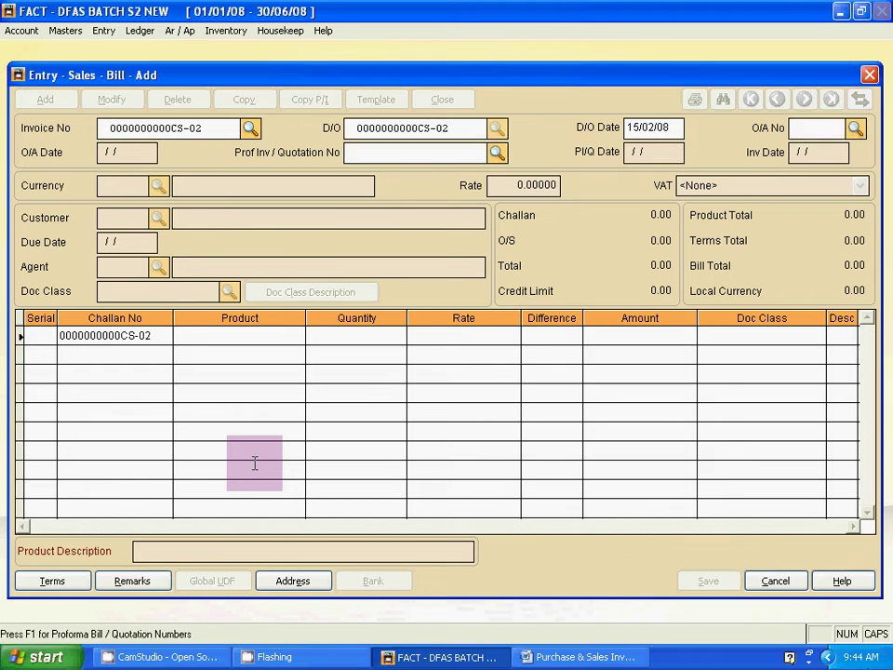
type("15/")
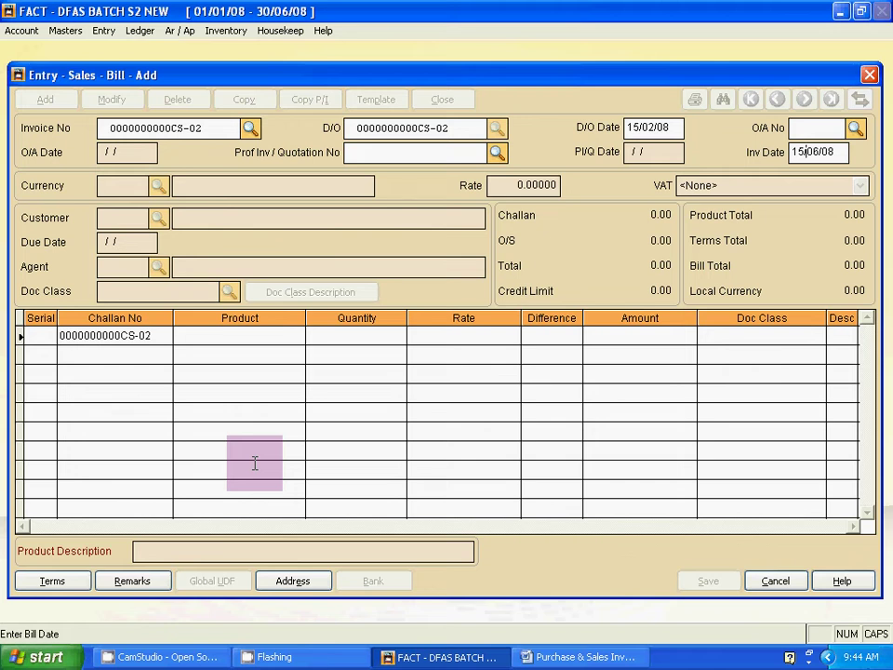
type("02")
key("Return")
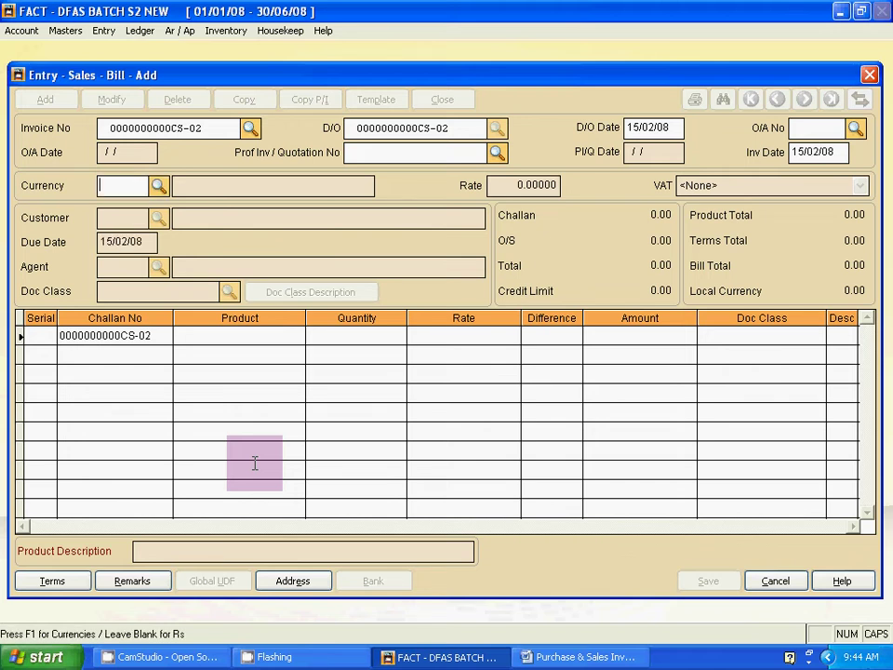
Record bill CS-02 as a Cash Sale by leaving currency, customer, party information and agent blank
key("Return")
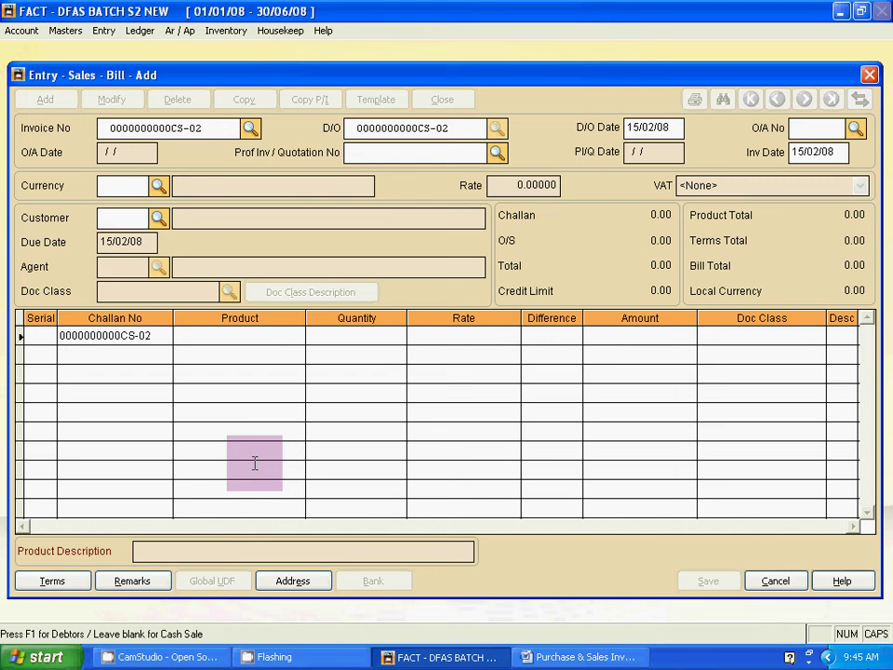
key("Return")
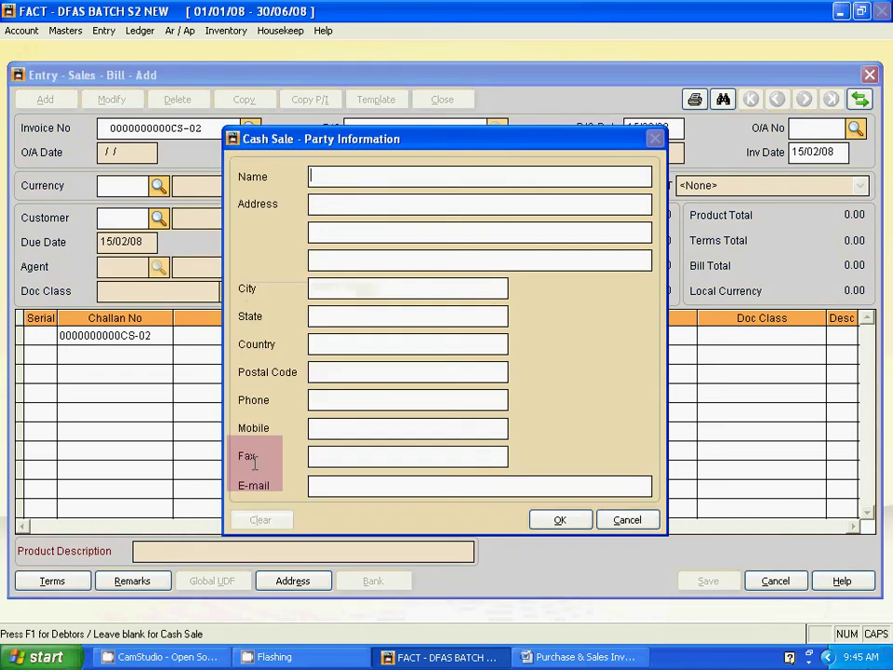
left_click(557, 520)
key("alt+Tab")
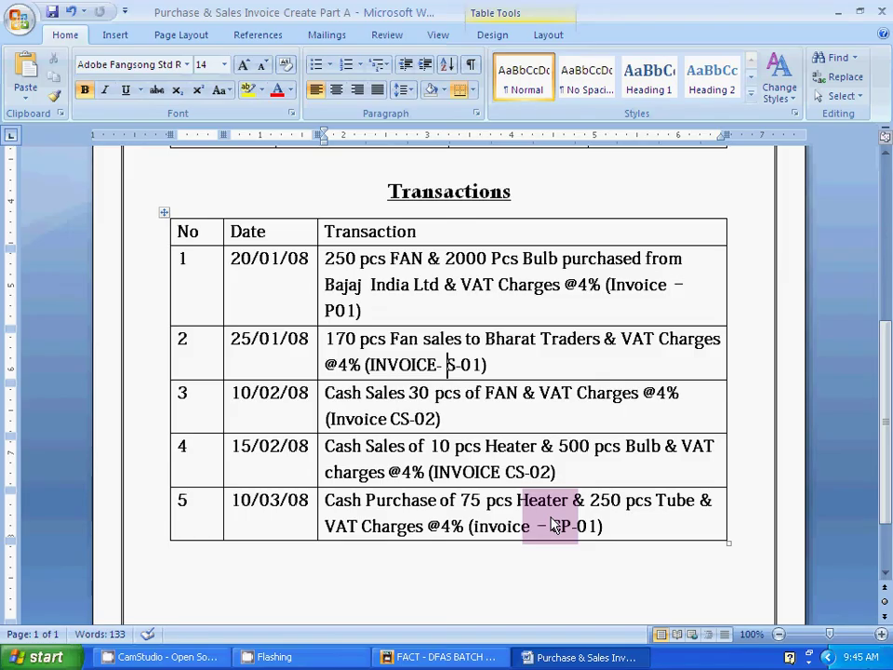
key("alt+Tab")
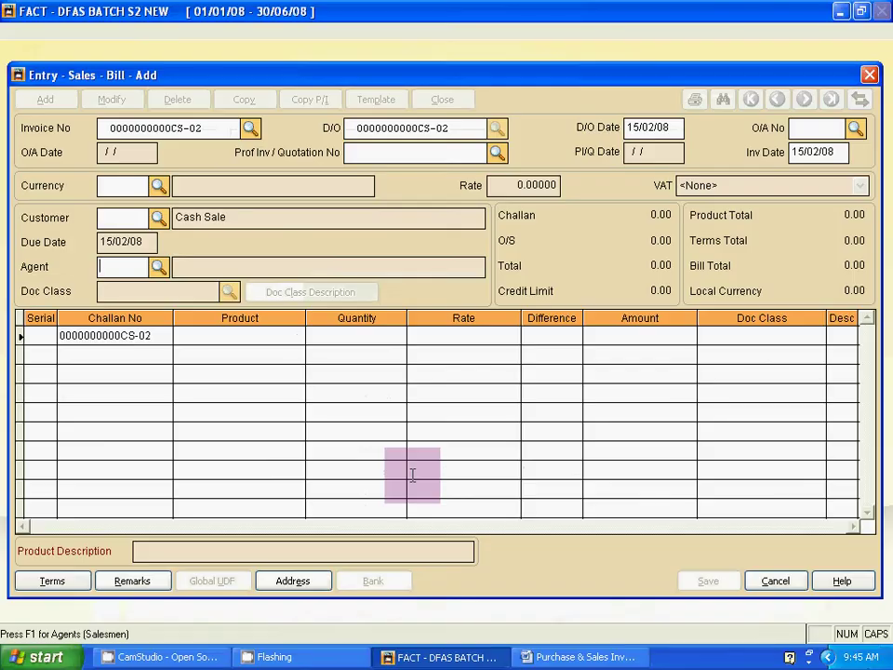
key("Return")
key("Return")
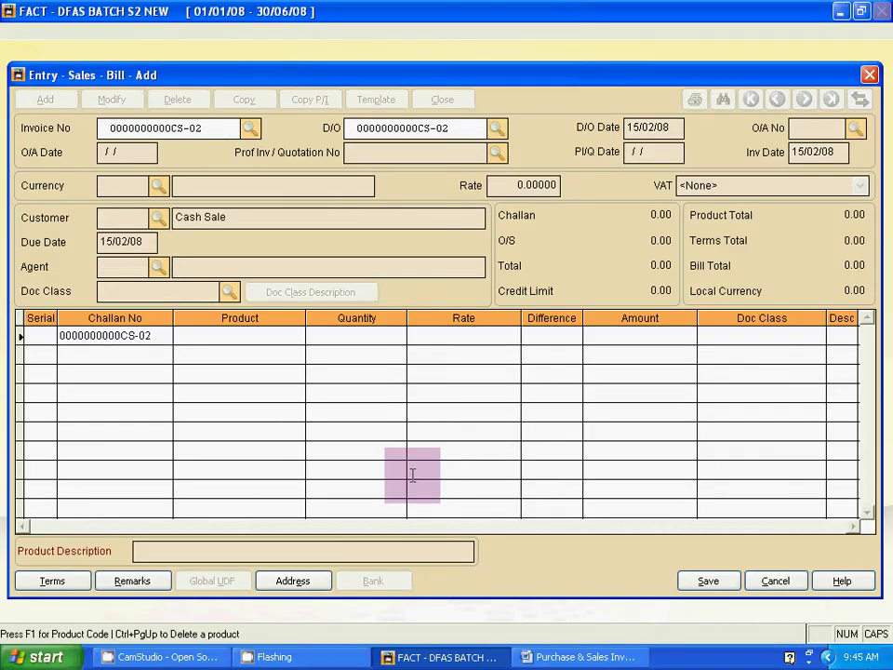
Check the products of transaction 4 in Word and choose PR4 HEATER for the first line of the bill
key("alt+Tab")
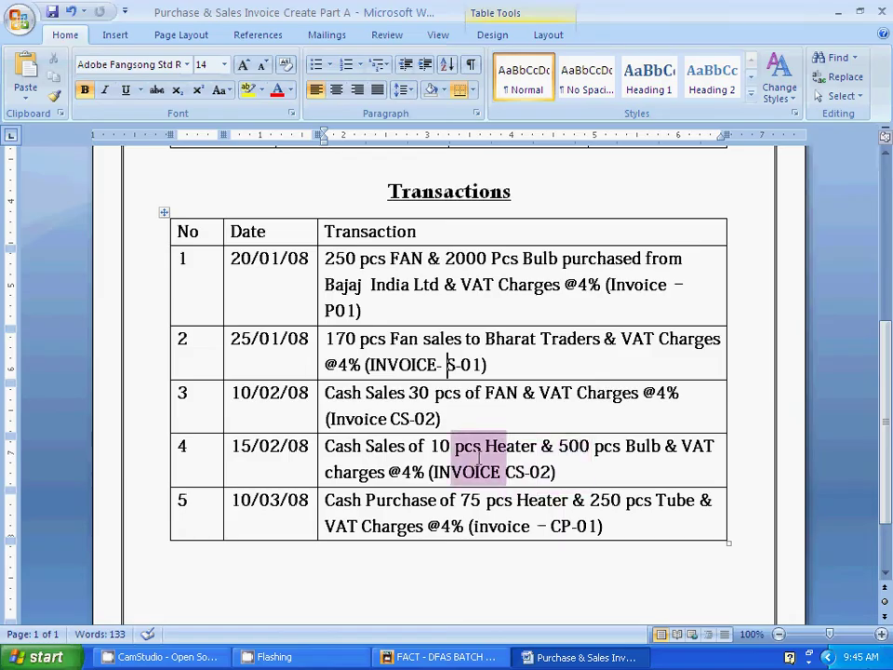
key("alt+Tab")
left_click(295, 337)
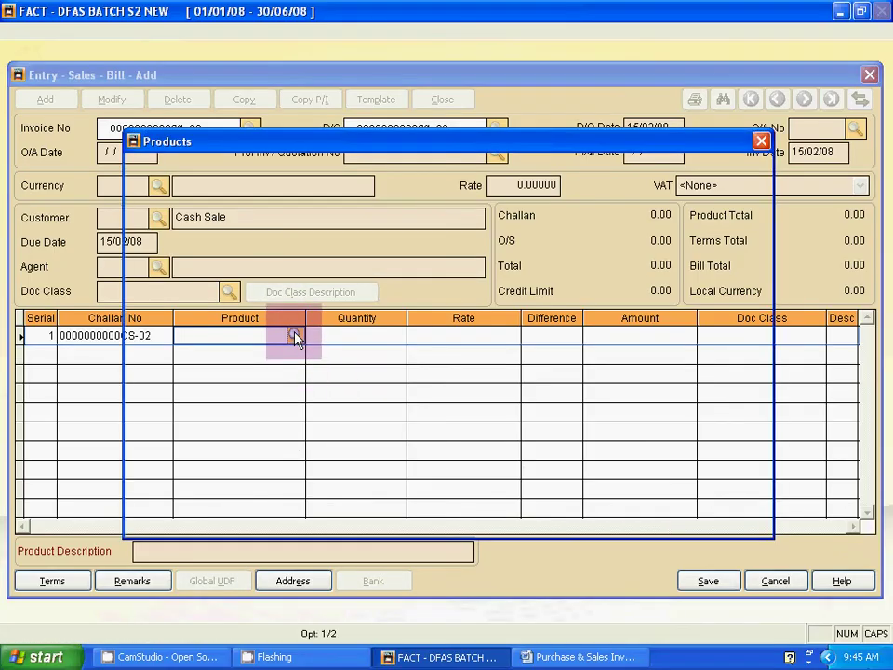
double_click(308, 235)
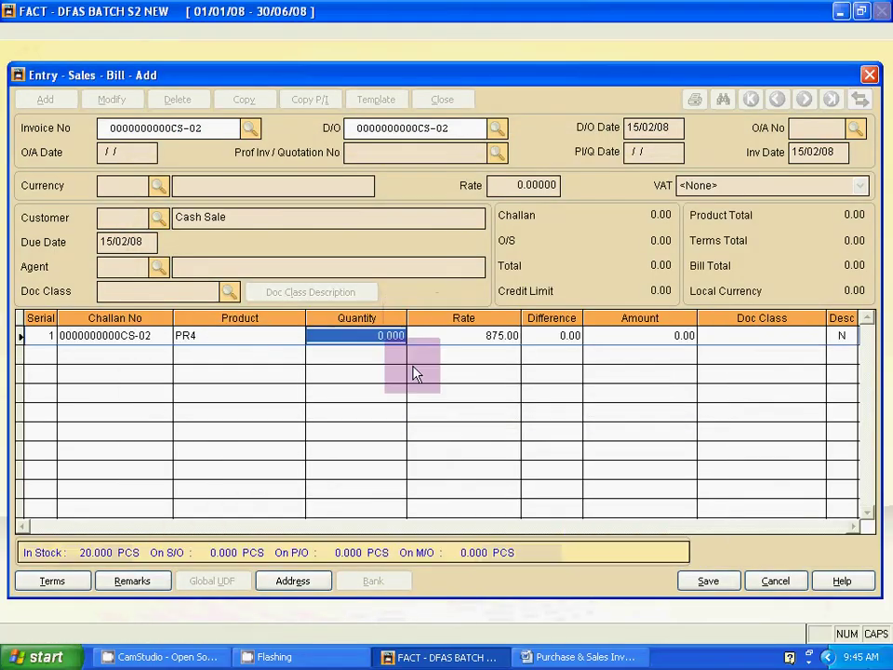
Check the heater quantity in Word, set the PR4 line to 10, keep its remaining defaults and start a second product line
key("alt+Tab")
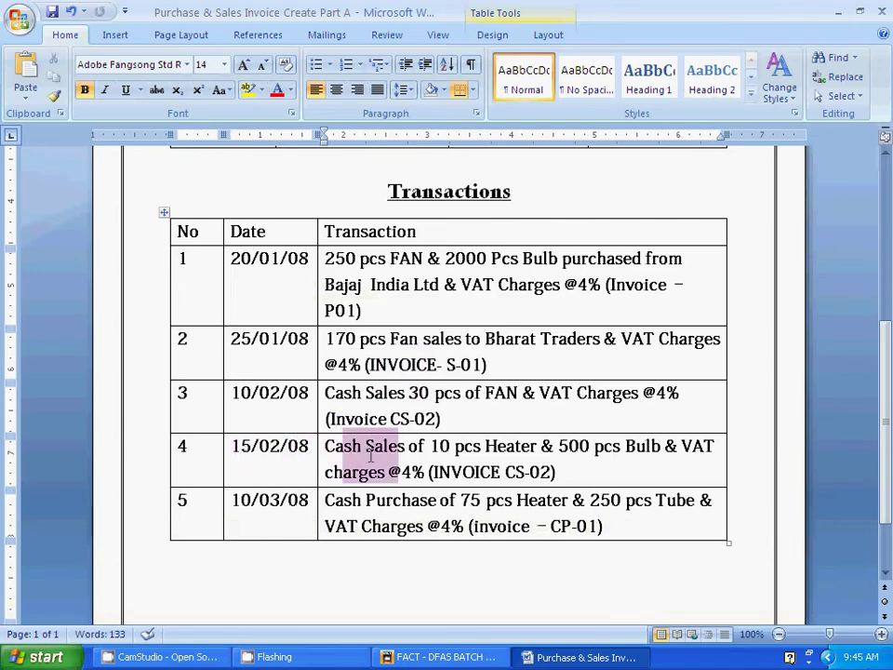
key("alt+Tab")
type("10")
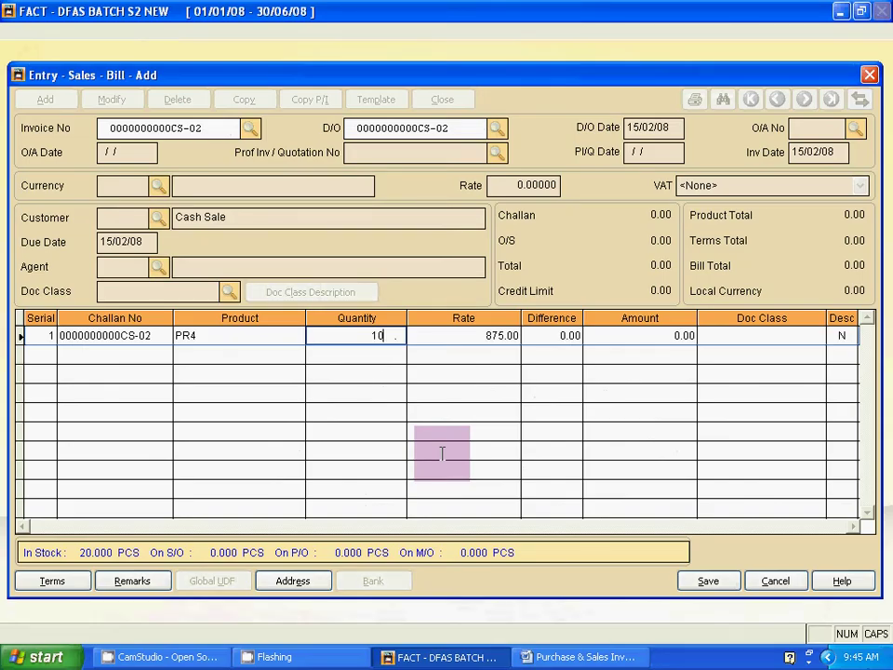
key("Return")
key("Return")
key("Return")
key("Return")
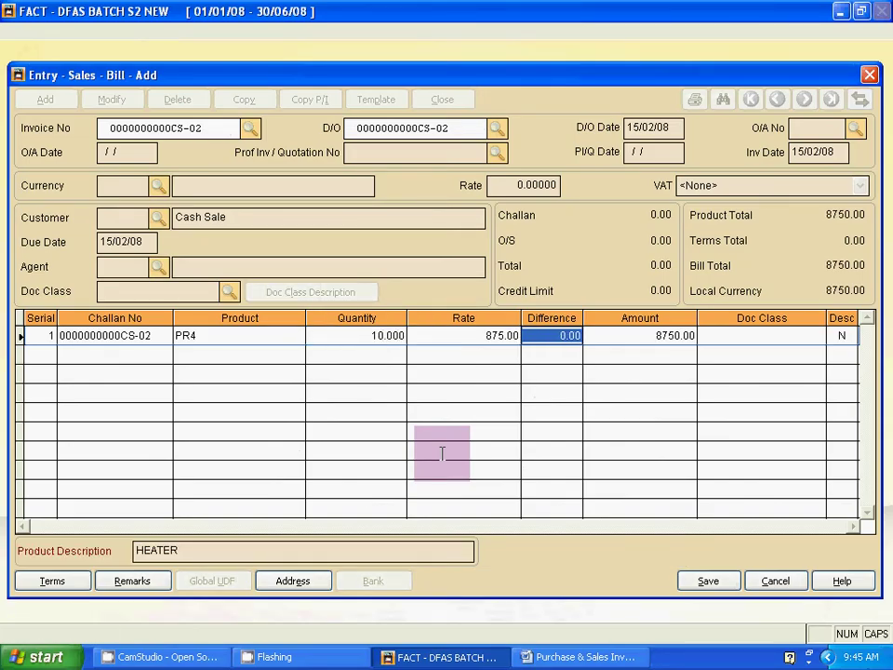
key("Return")
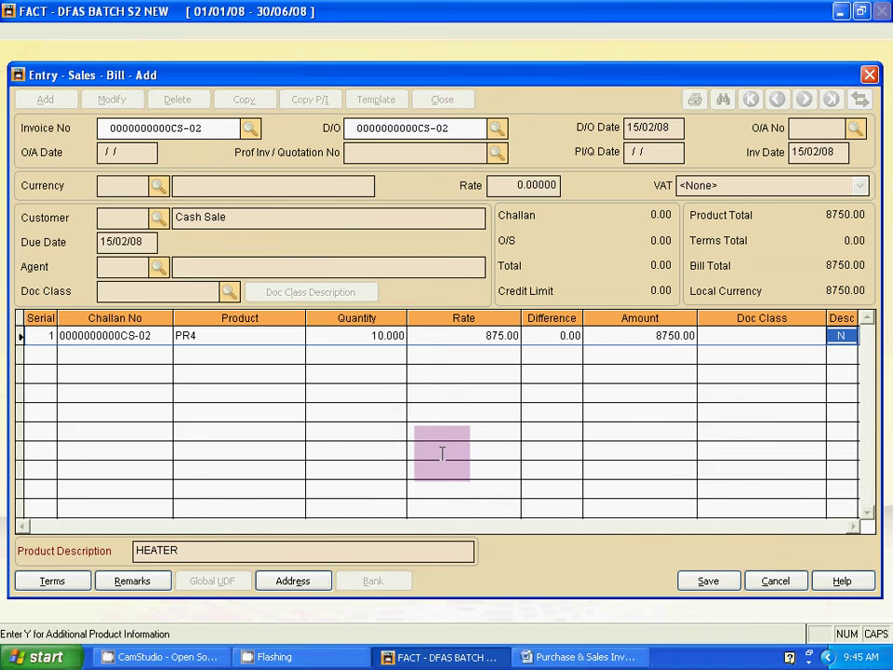
key("Return")
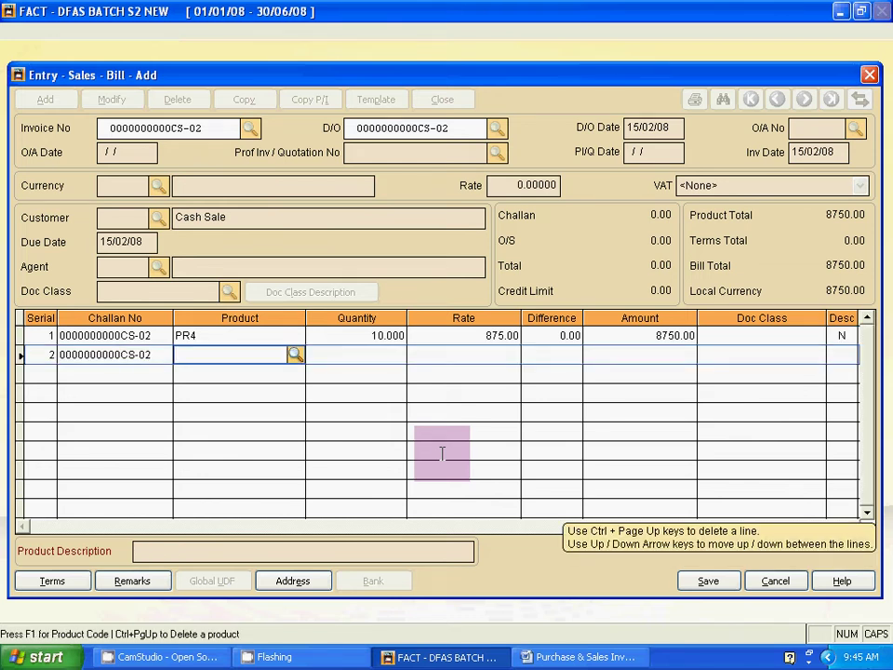
Check transaction 4's second product in Word and choose PR1 BULB for the second line of the bill
key("alt+Tab")
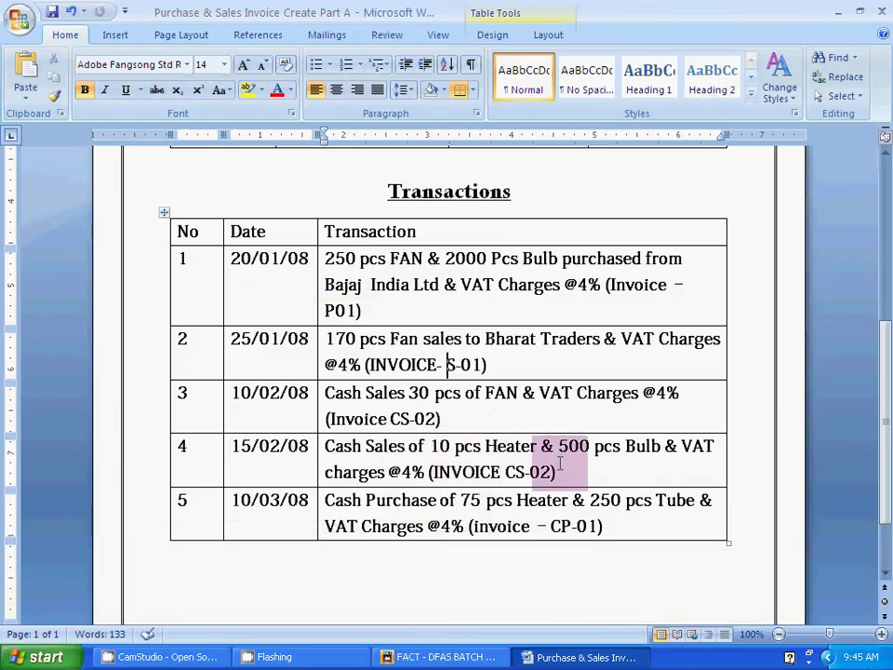
key("alt+Tab")
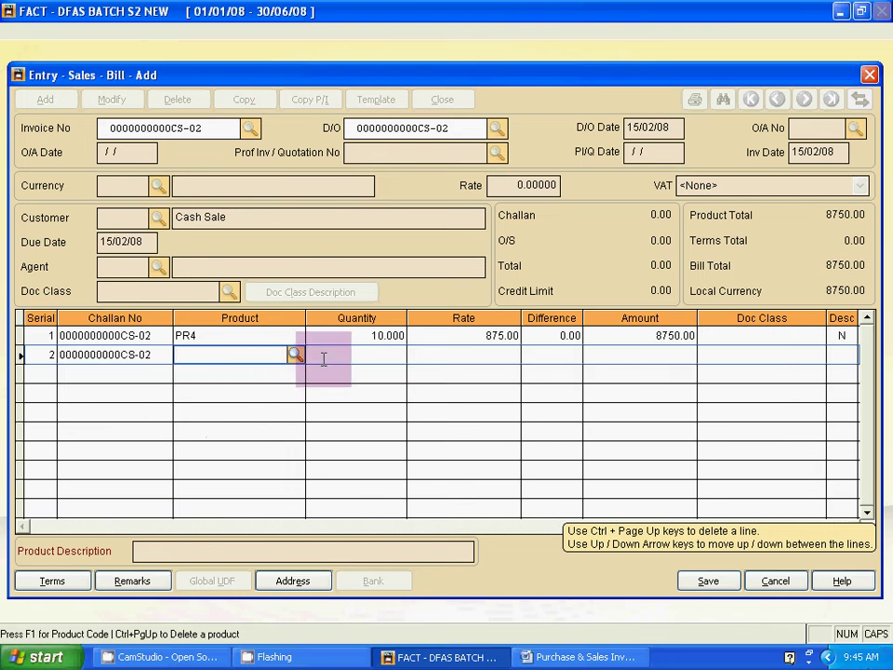
left_click(295, 355)
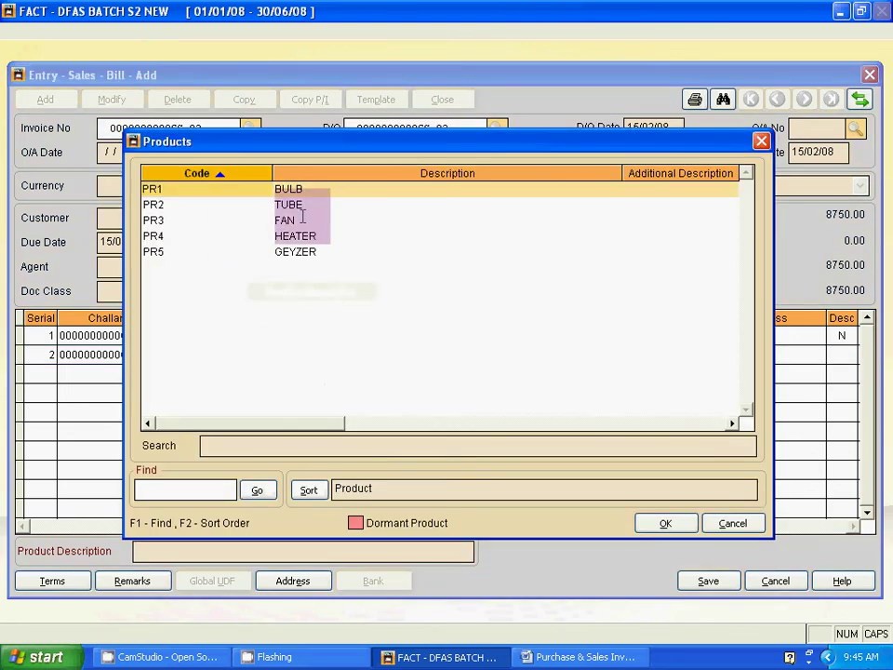
double_click(299, 189)
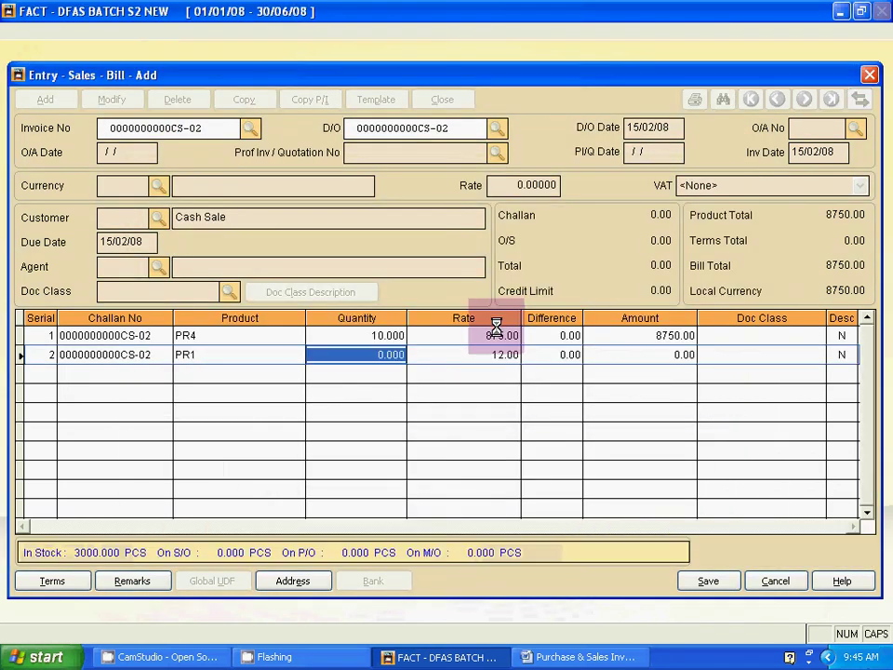
Check the bulb quantity in Word and set the PR1 line's quantity to 500
key("Return")
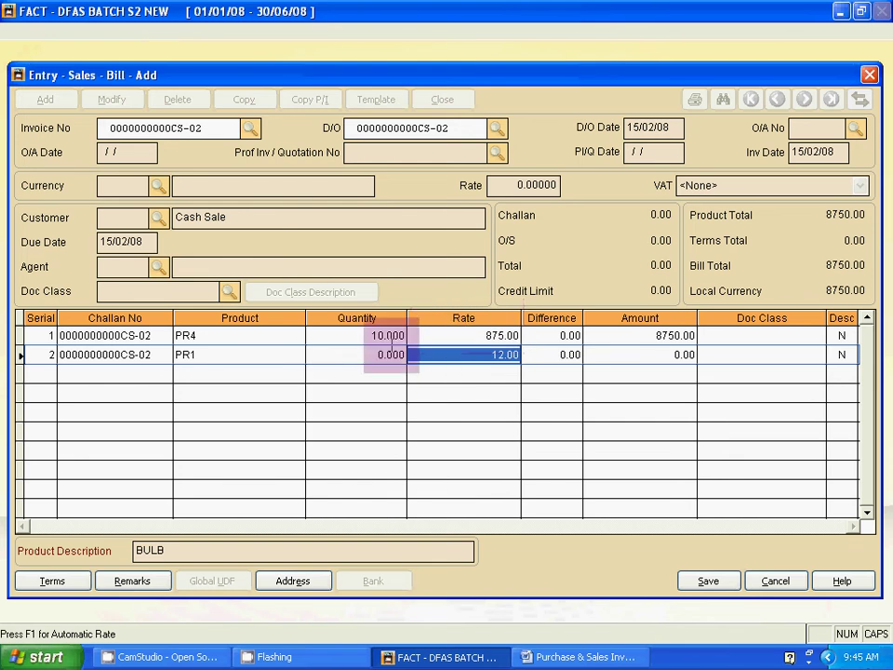
left_click(375, 356)
key("alt+Tab")
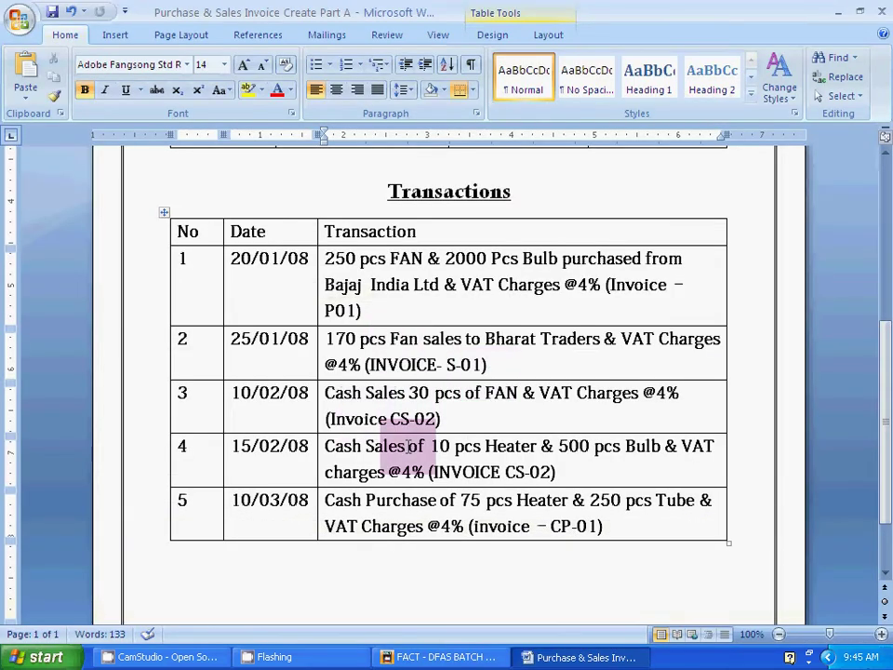
key("alt+Tab")
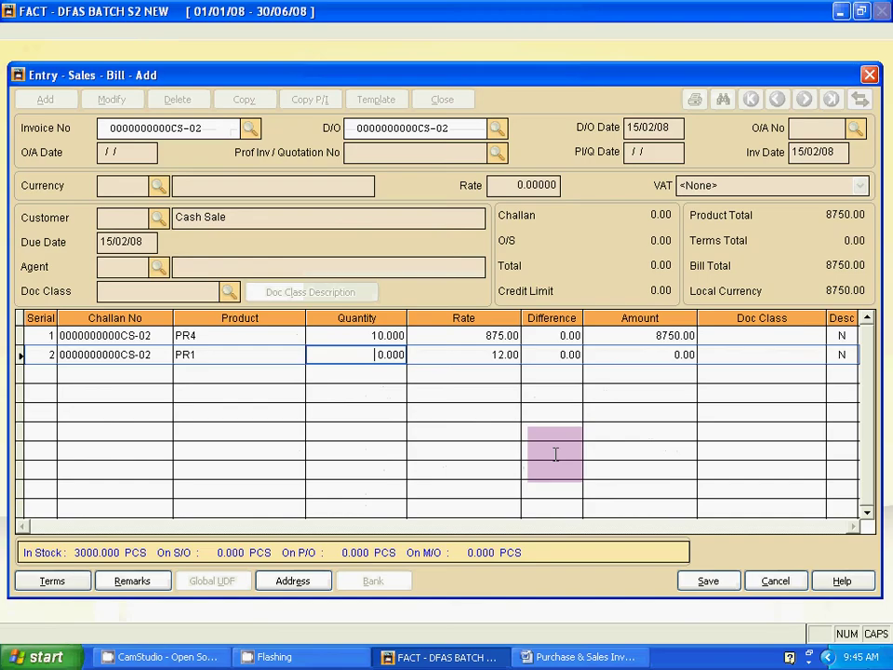
type("50")
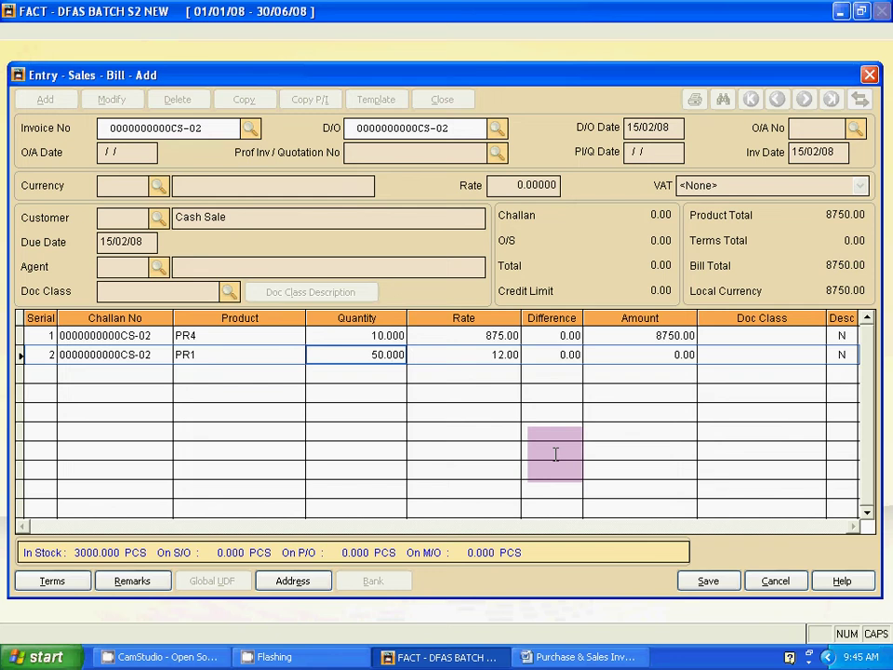
key("BackSpace")
type("500")
key("Tab")
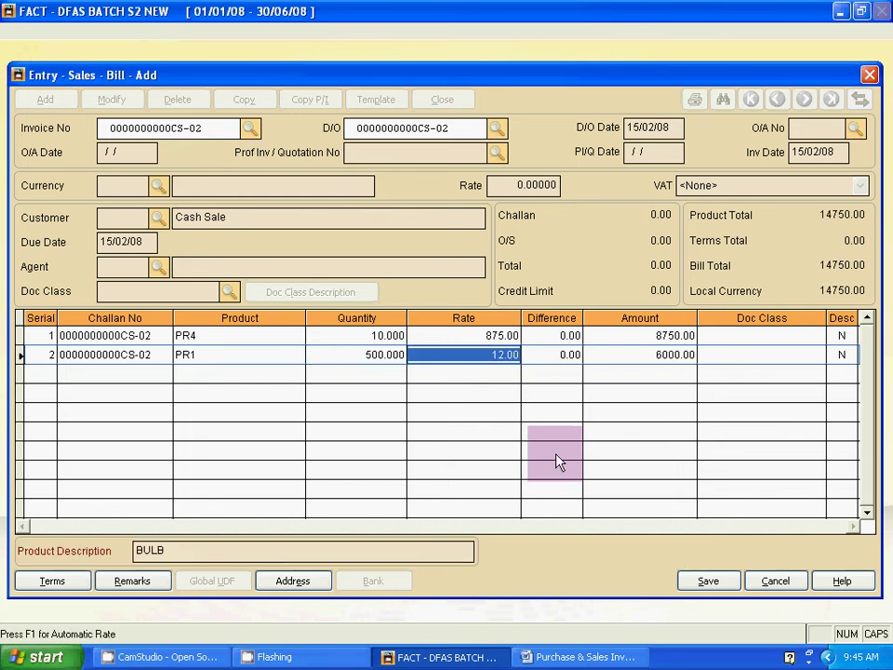
Review transaction 4 in Word and keep the PR1 line's default rate, difference and description setting
key("alt+Tab")
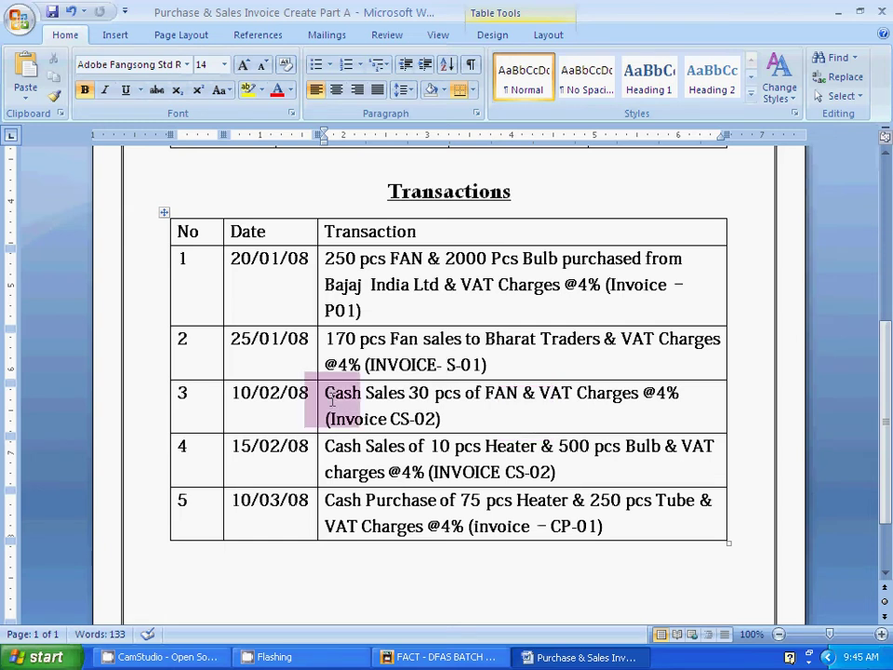
key("alt+Tab")
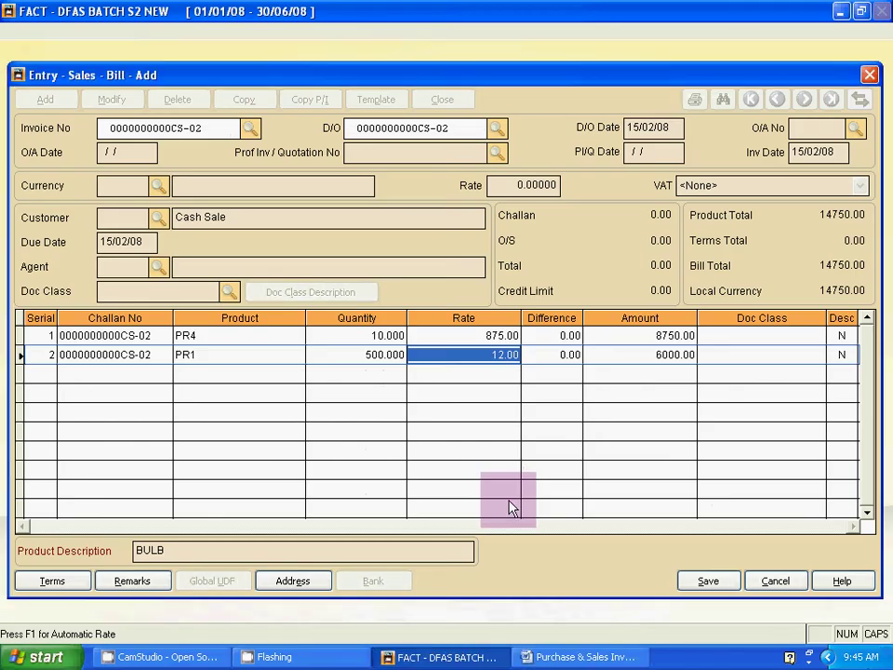
key("Tab")
key("Tab")
key("Tab")
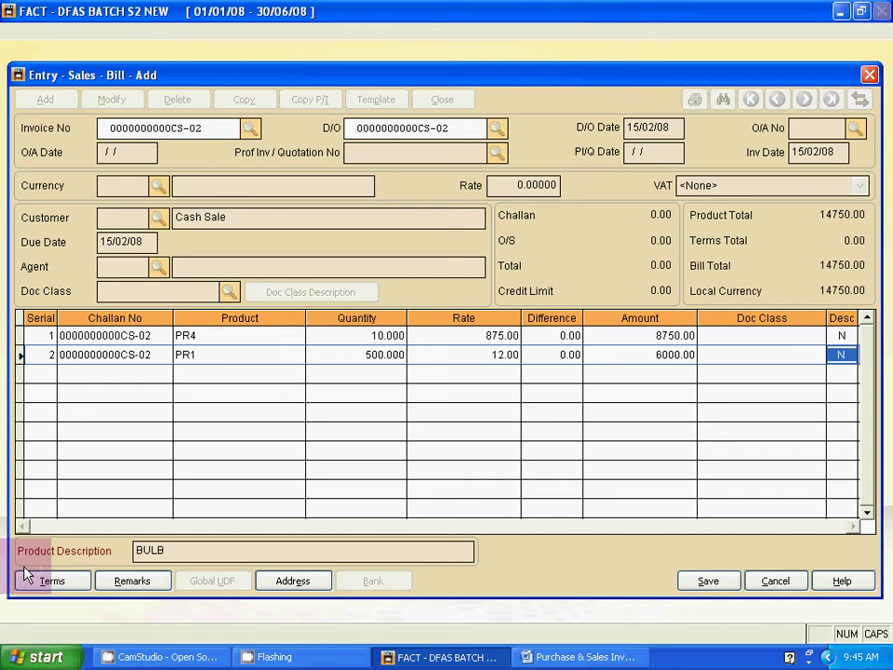
Check the VAT charge in Word and apply Output VAT at Output 4% in the sales bill terms
key("alt+Tab")
key("alt+Tab")
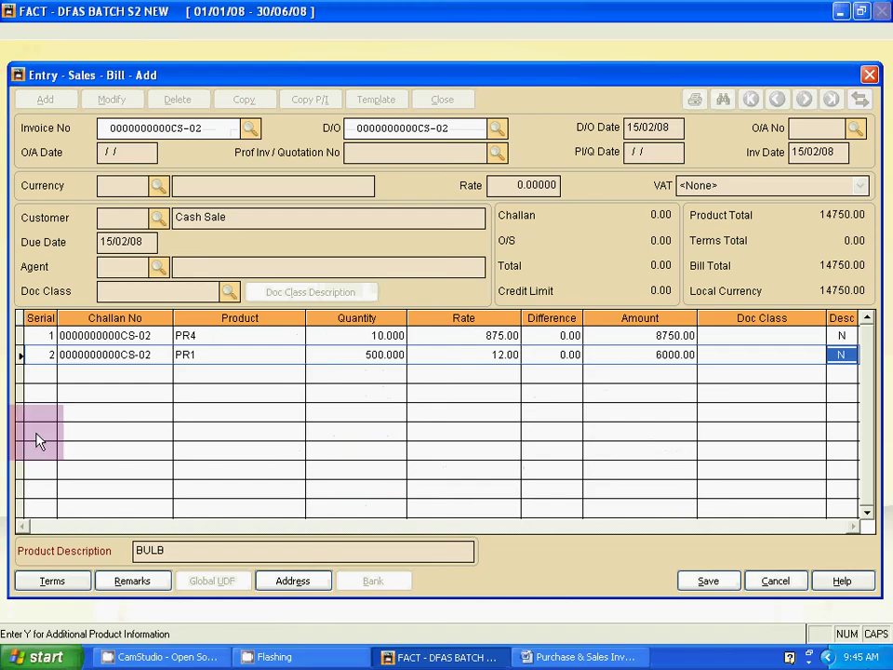
left_click(48, 586)
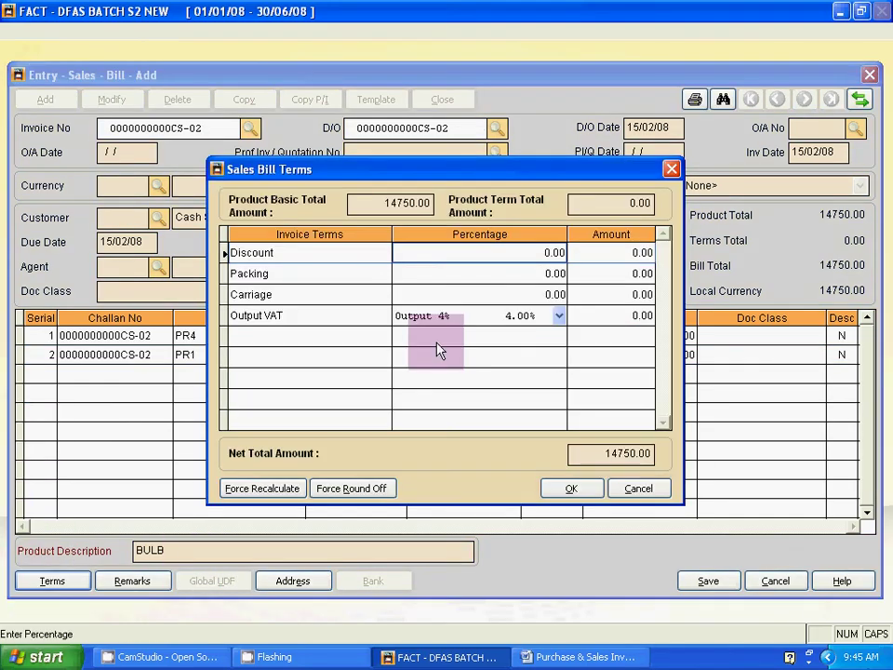
left_click(559, 316)
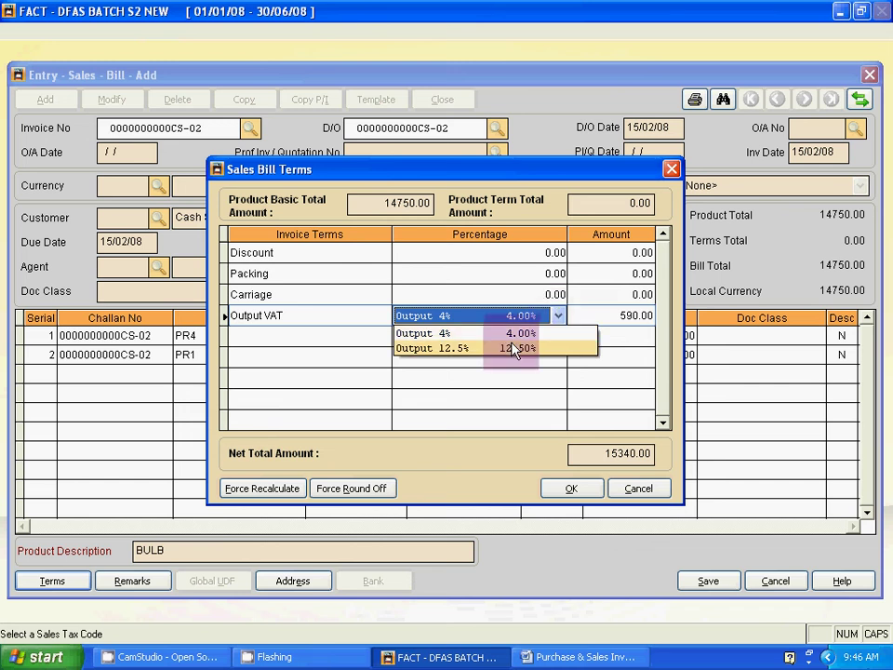
left_click(519, 334)
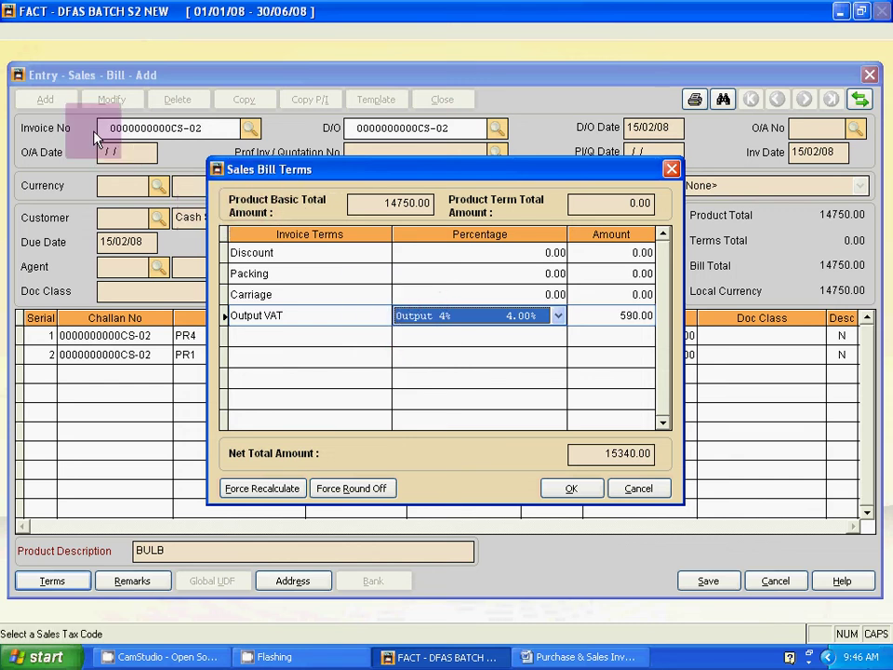
left_click(560, 488)
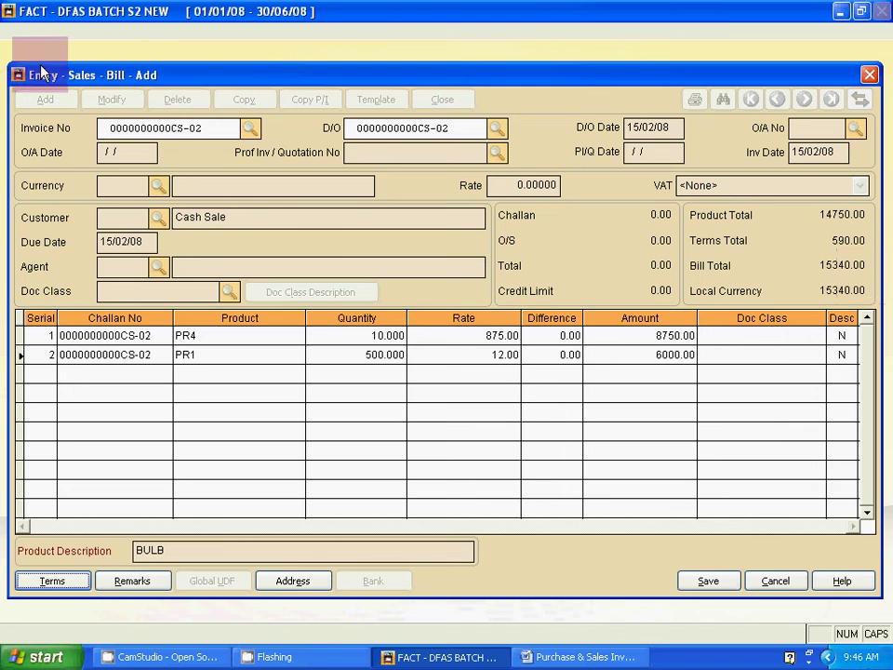
Save and close sales bill CS-02, and look up transaction 5 in Word
left_click(688, 583)
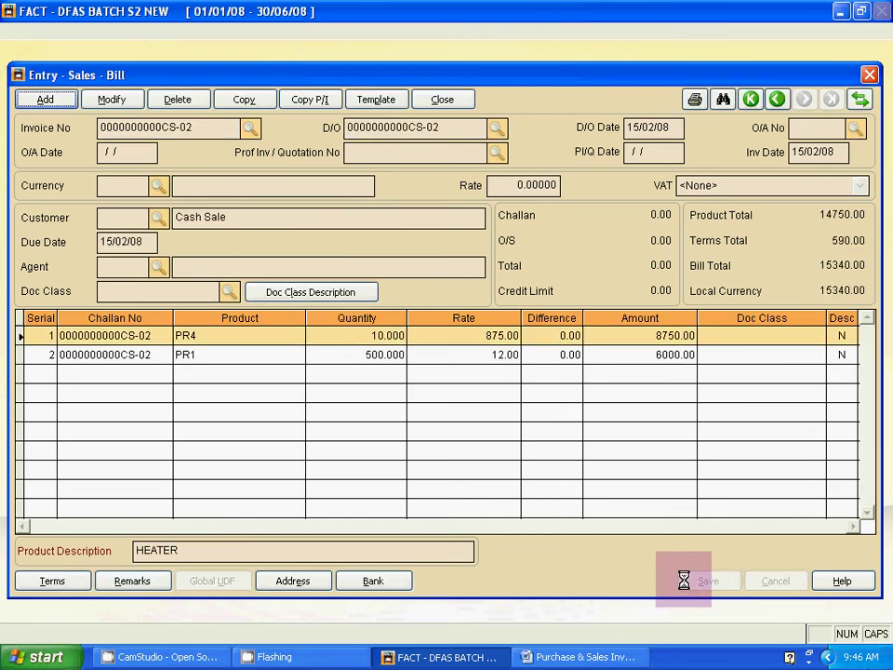
key("Escape")
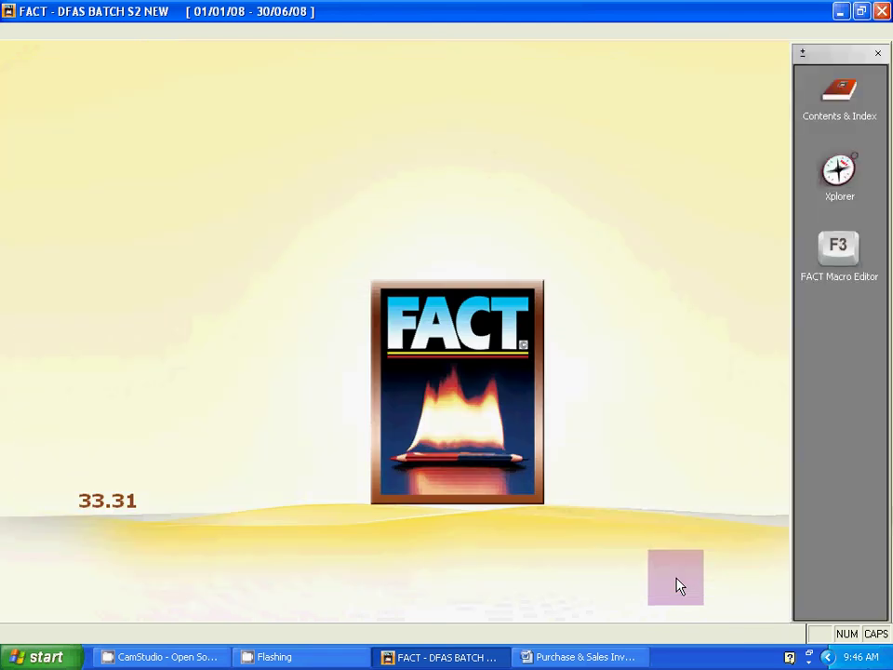
key("alt+Tab")
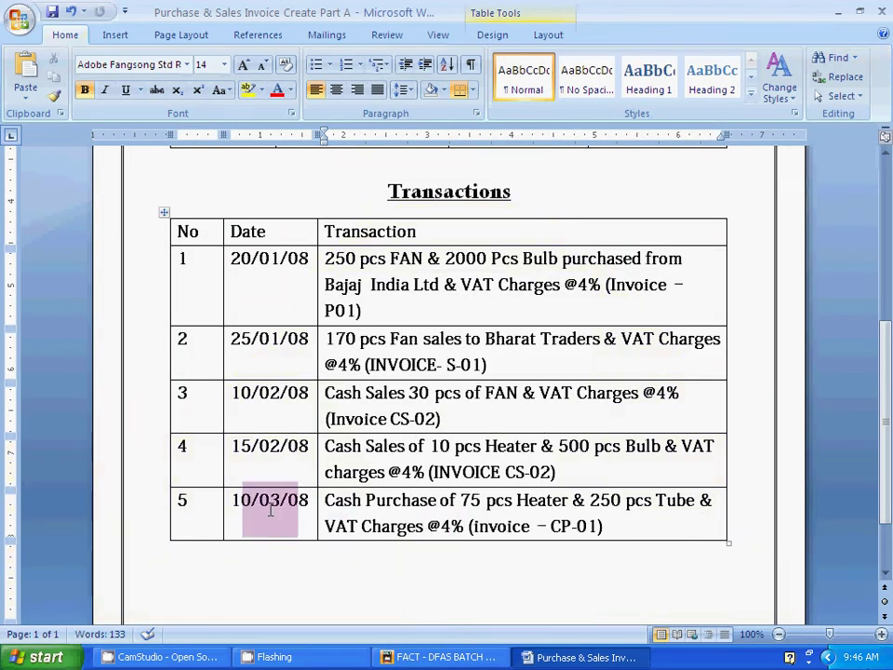
key("alt+Tab")
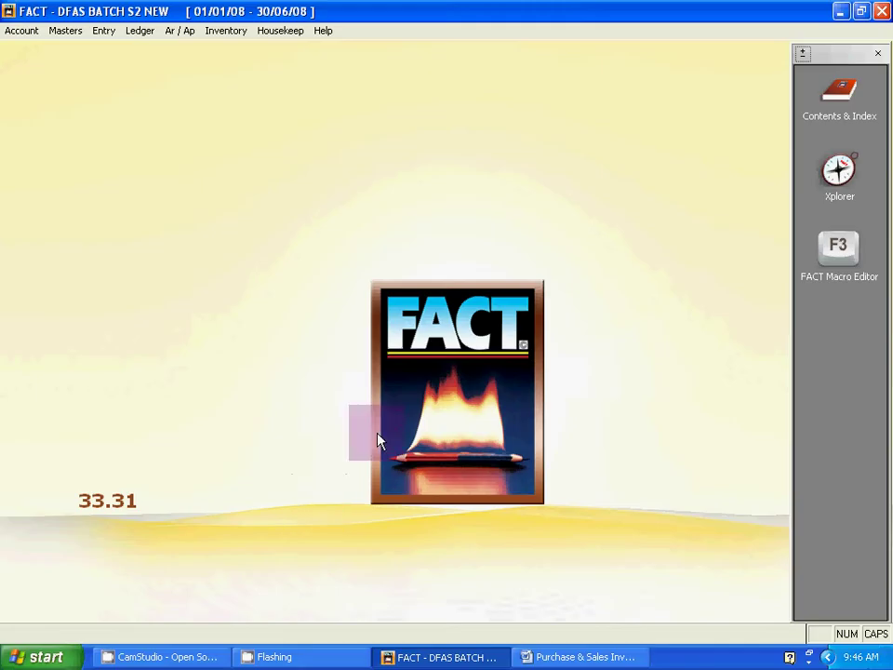
Add a new purchase invoice entry with CP-01 as both the invoice number and the GRN number
left_click(99, 31)
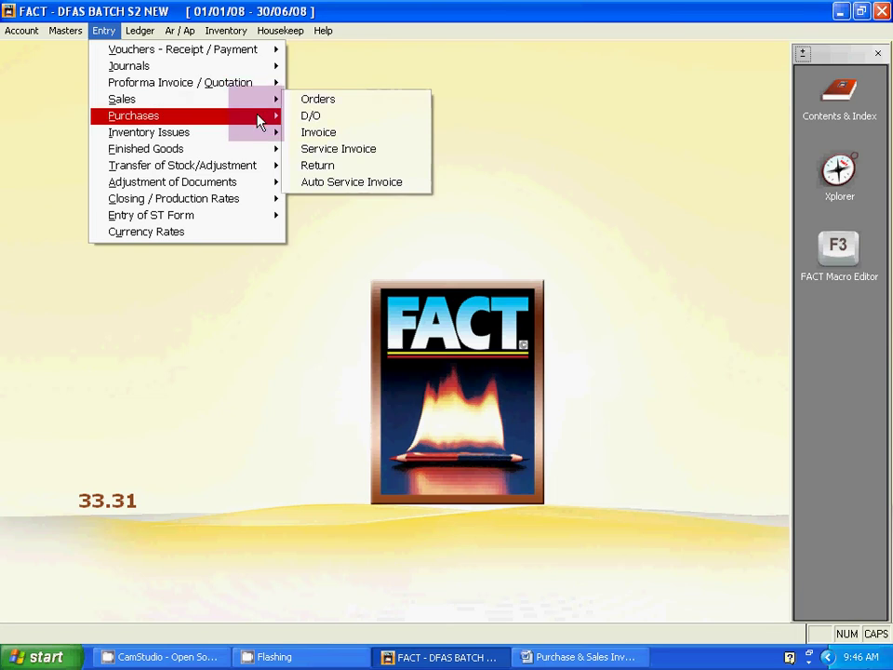
mouse_move(264, 121)
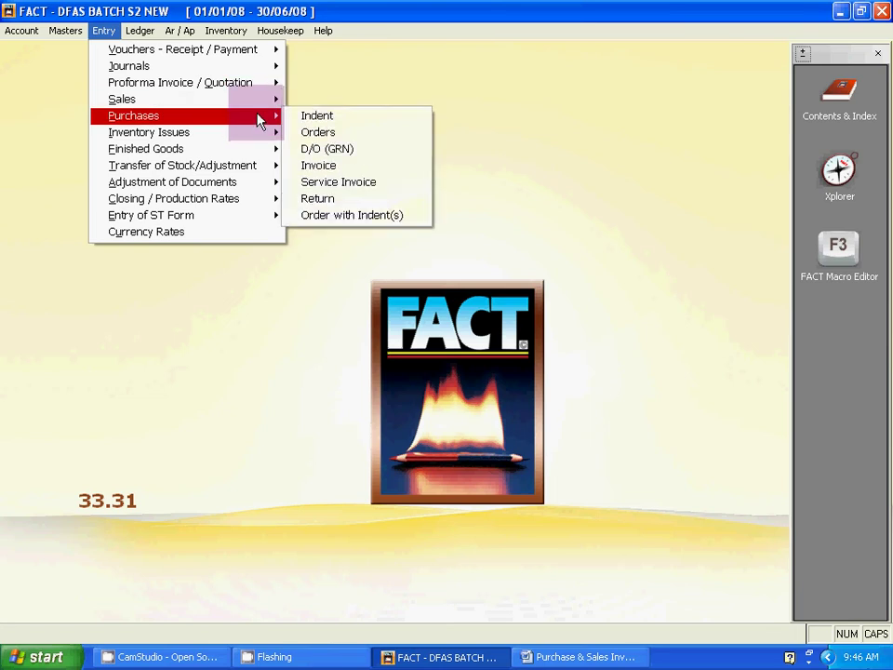
left_click(346, 173)
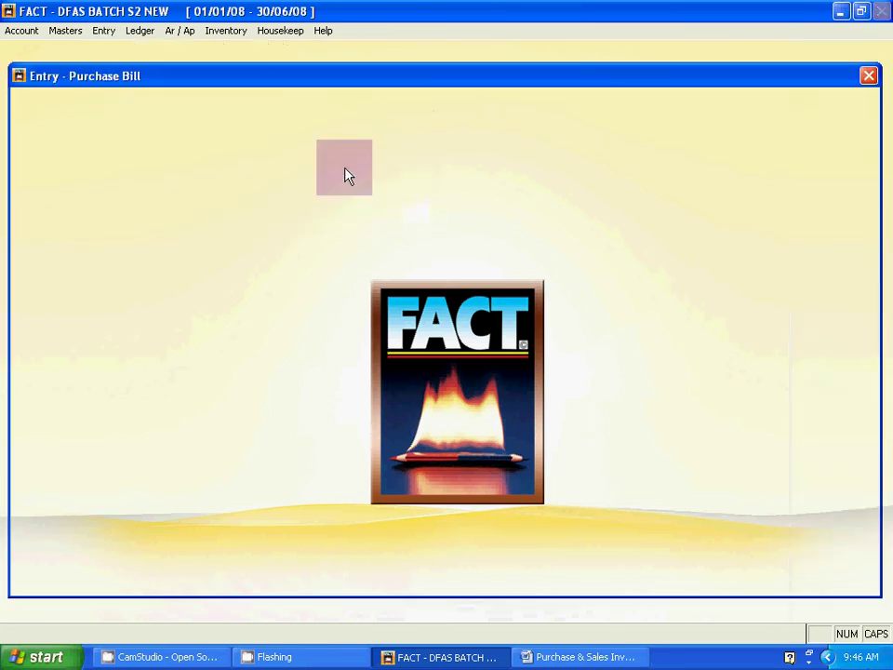
left_click(53, 104)
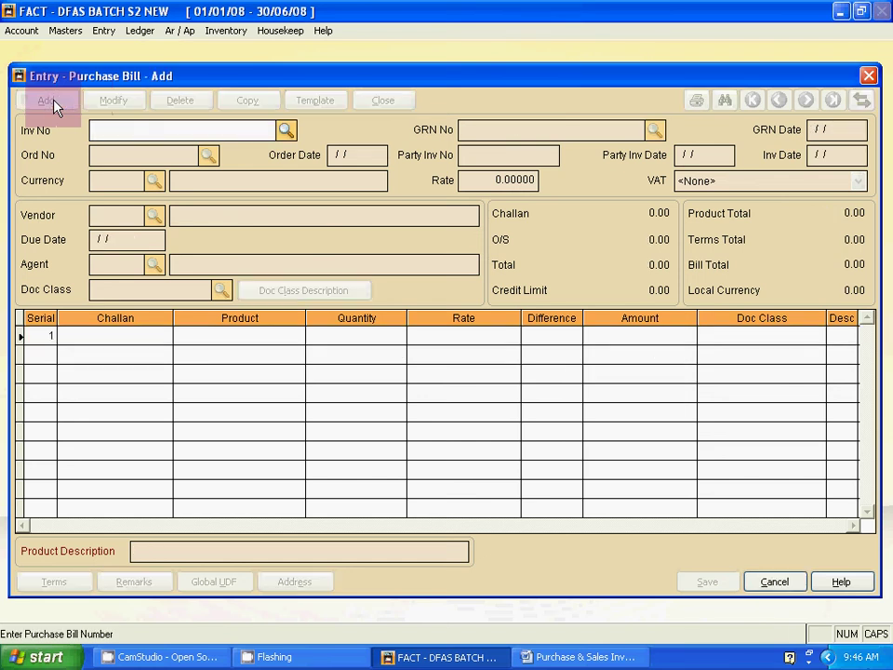
type("CP-01")
key("Return")
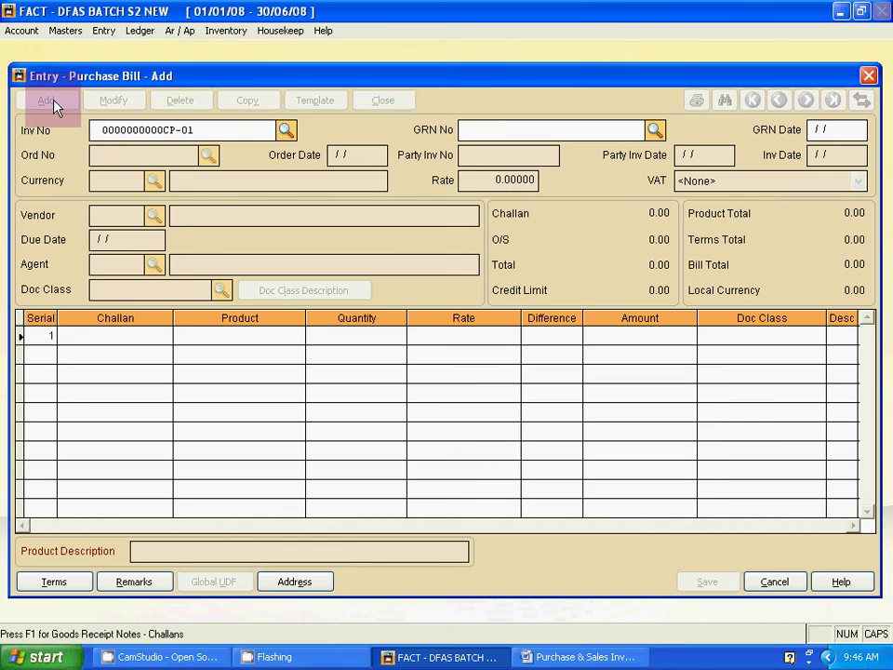
type("CP-01")
key("Tab")
Check transaction 5's date in Word and set the GRN date and invoice date to 10/03/08, leaving the order and party invoice numbers blank
key("alt+Tab")
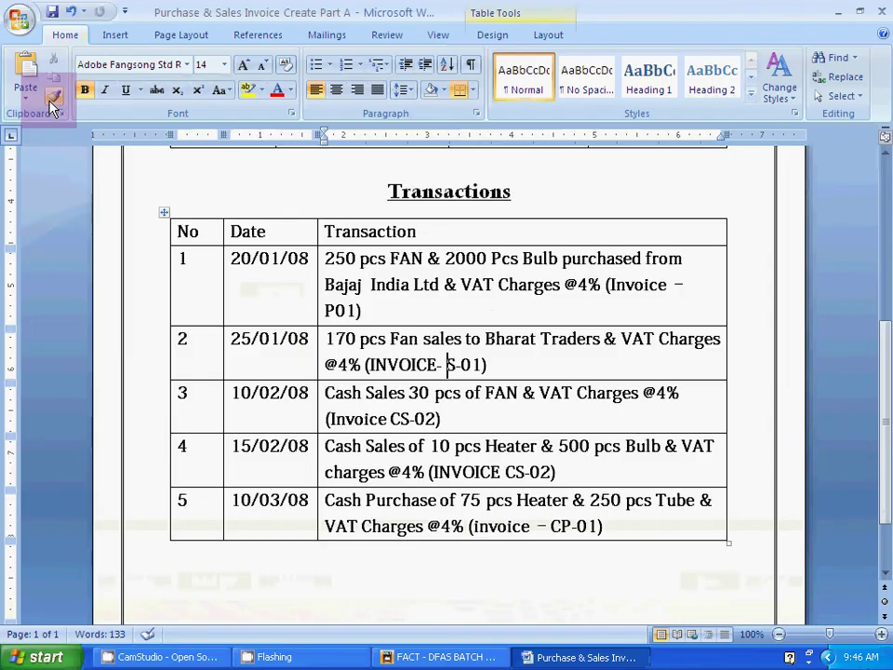
key("alt+Tab")
type("100")
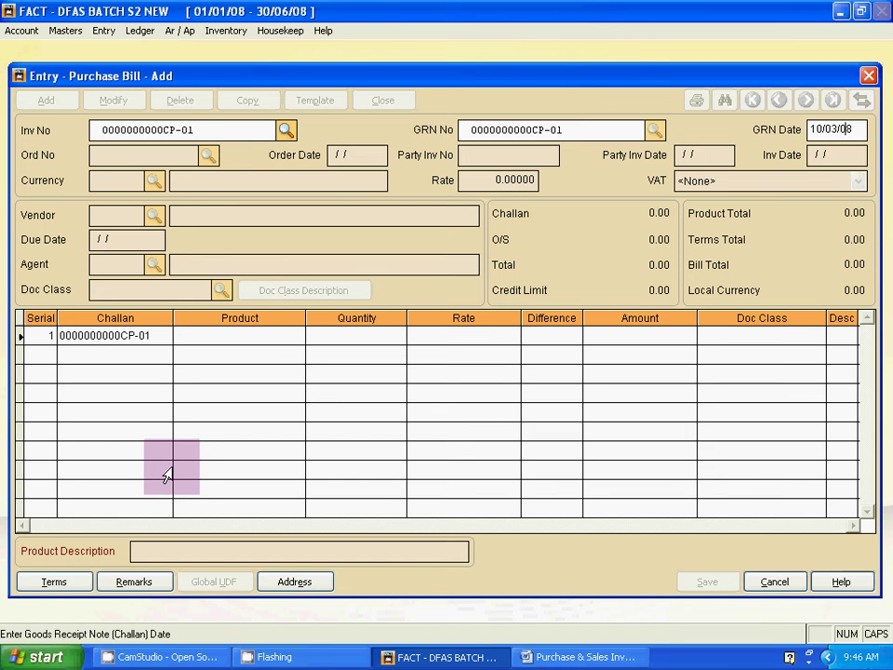
key("Tab")
key("Tab")
key("Tab")
key("Tab")
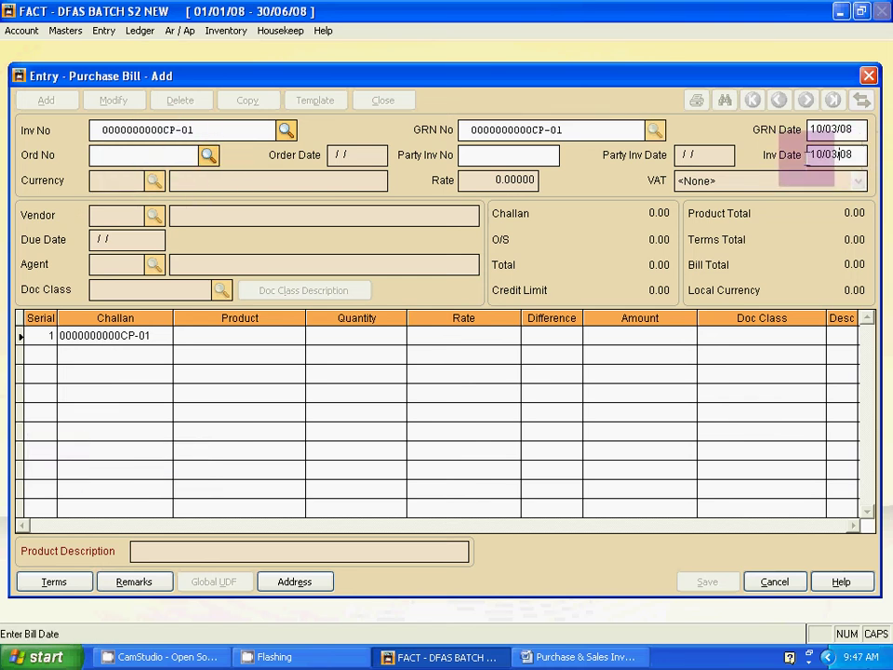
key("Tab")
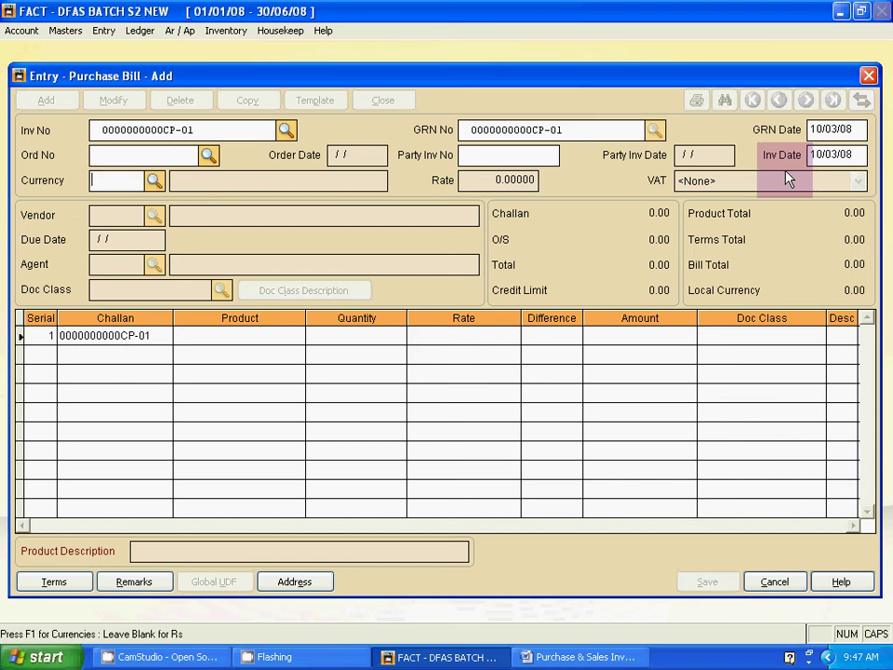
Record bill CP-01 as a Cash Purchase by leaving currency, vendor and party information blank
key("Tab")
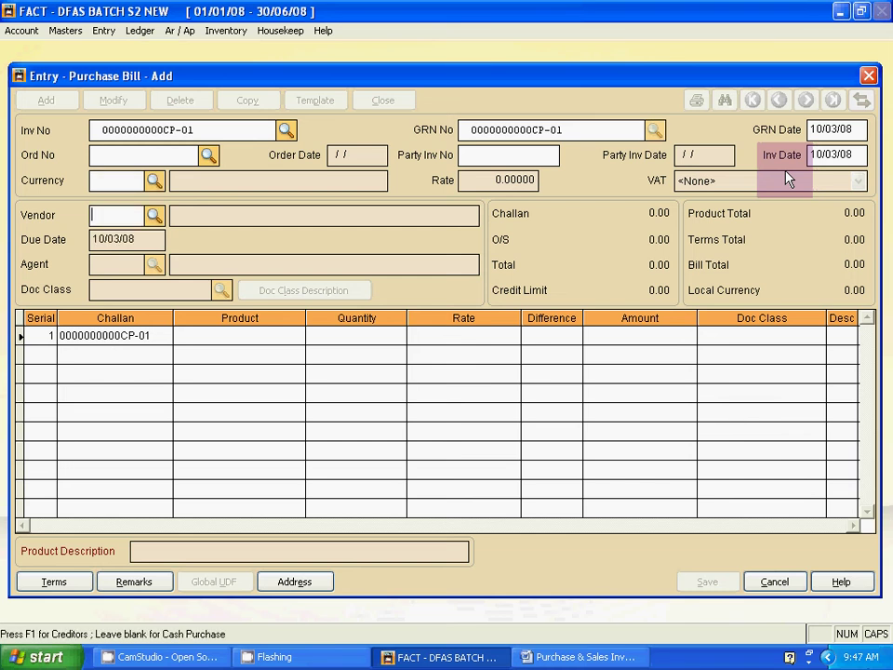
left_click(153, 216)
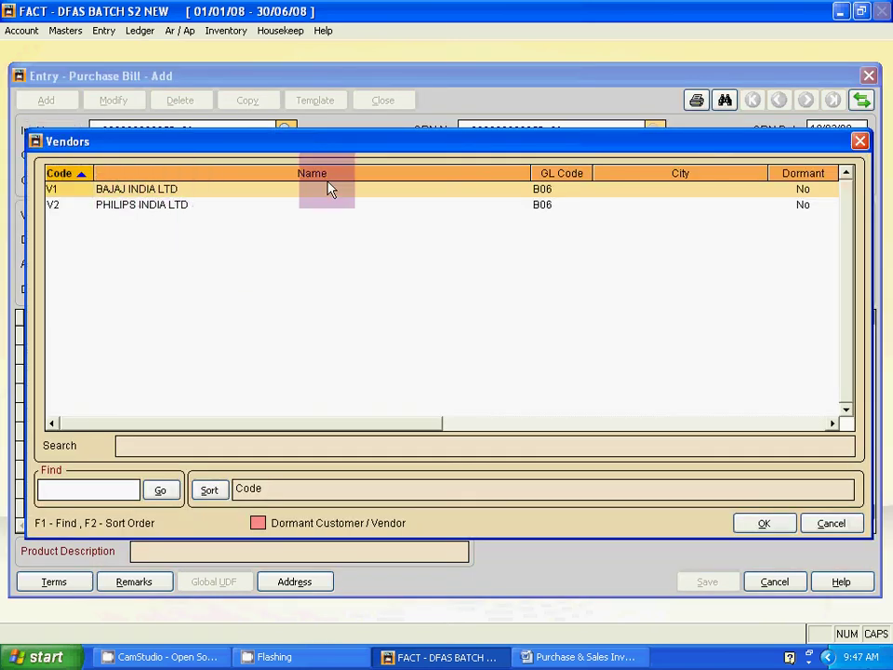
left_click(860, 140)
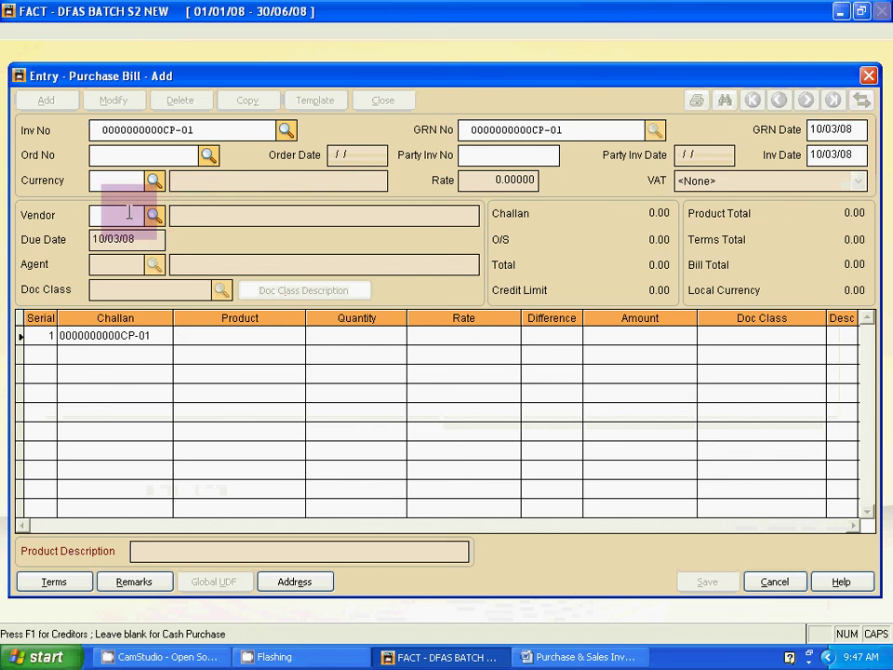
key("Return")
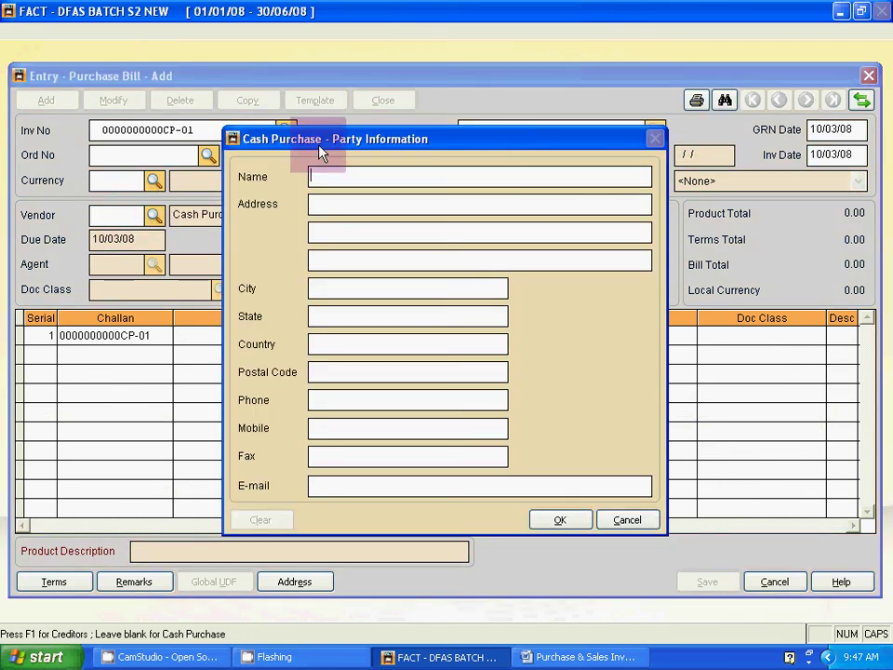
left_click(564, 520)
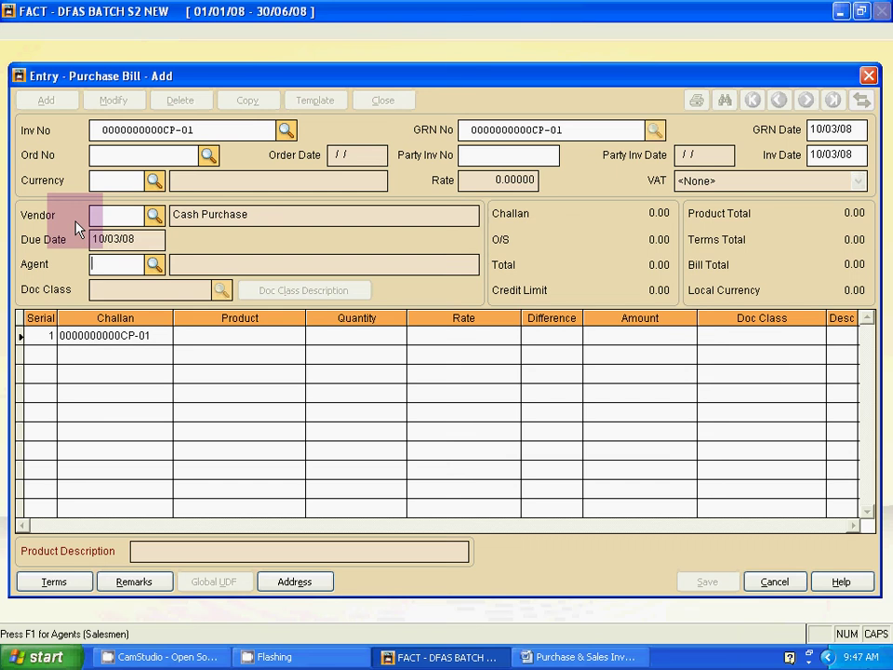
Leave the agent and document class blank, check transaction 5's products in Word, and choose HEATER (PR4) as the bill's first product
key("Return")
key("Return")
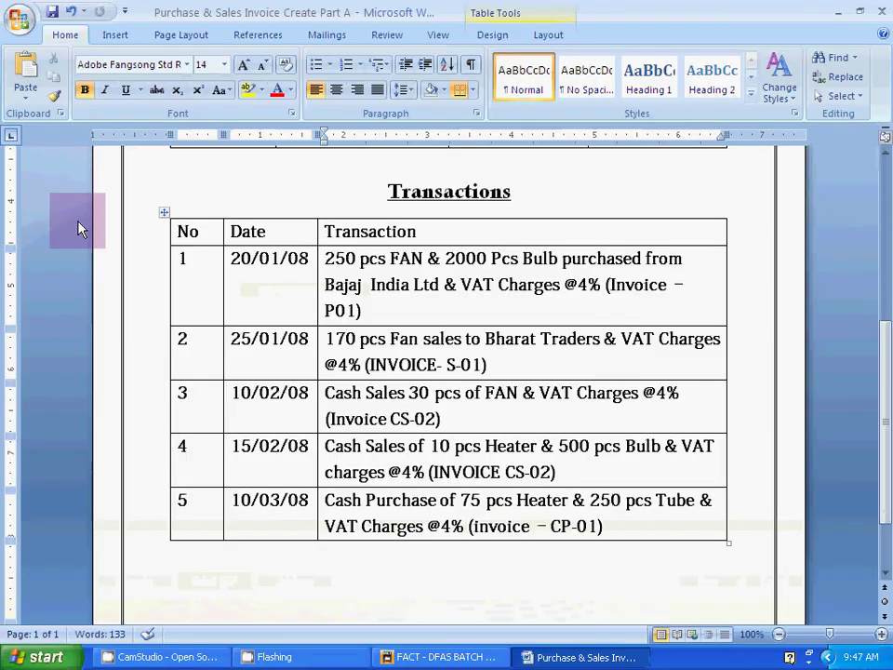
key("alt+Tab")
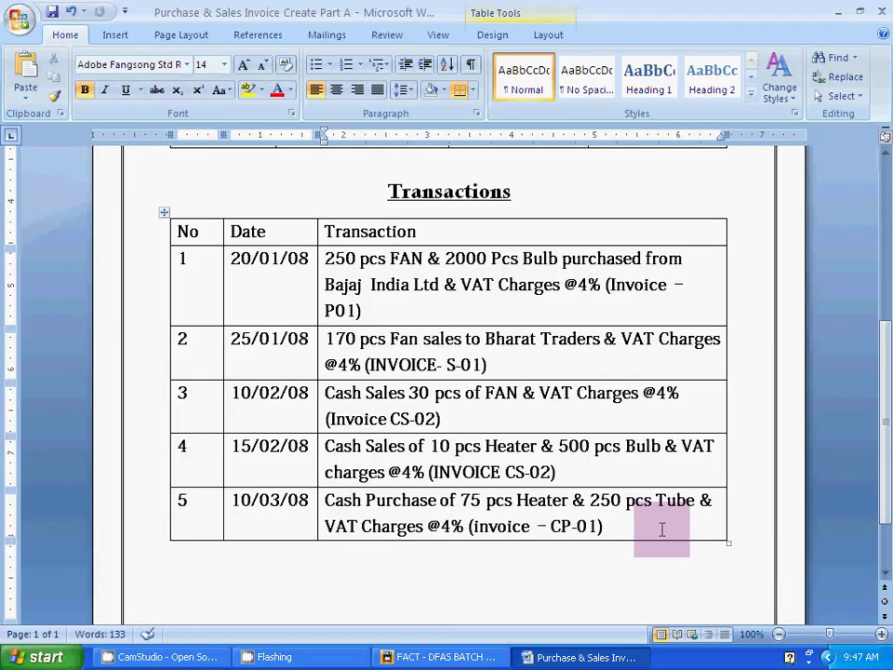
key("alt+Tab")
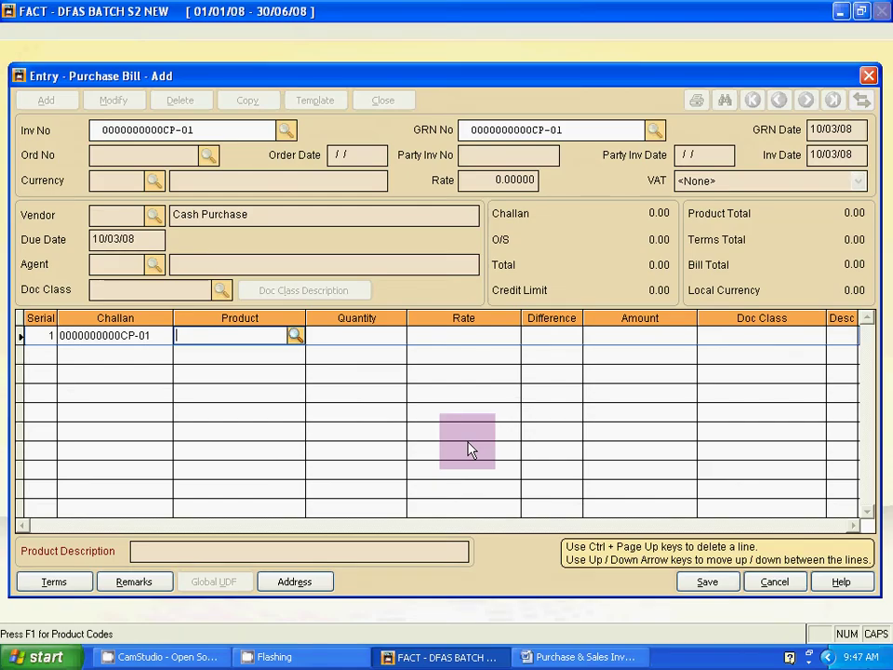
left_click(294, 337)
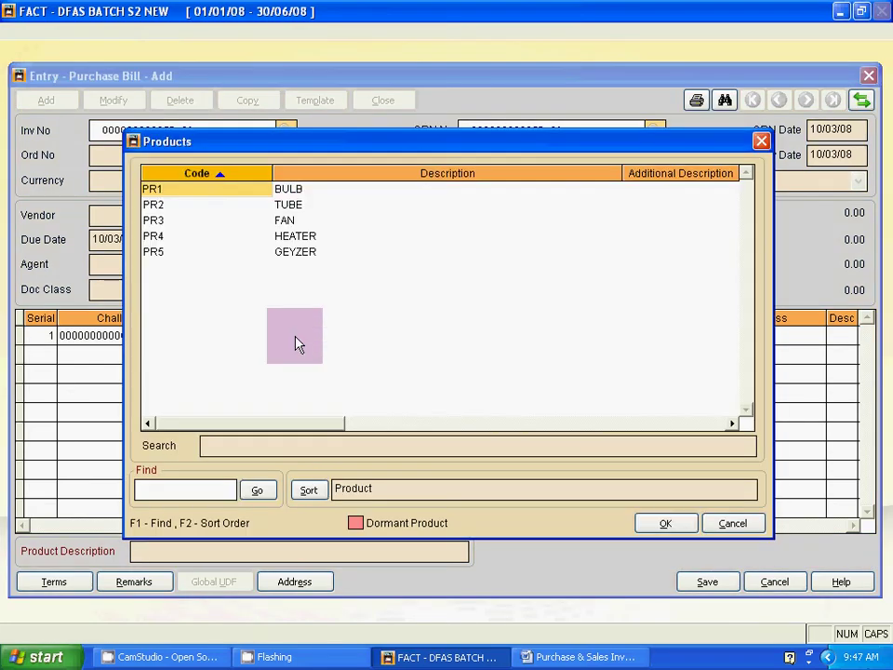
double_click(296, 236)
Check the heater quantity in Word and set it to 75, keeping the default rate and leaving the line's document class blank
key("alt+Tab")
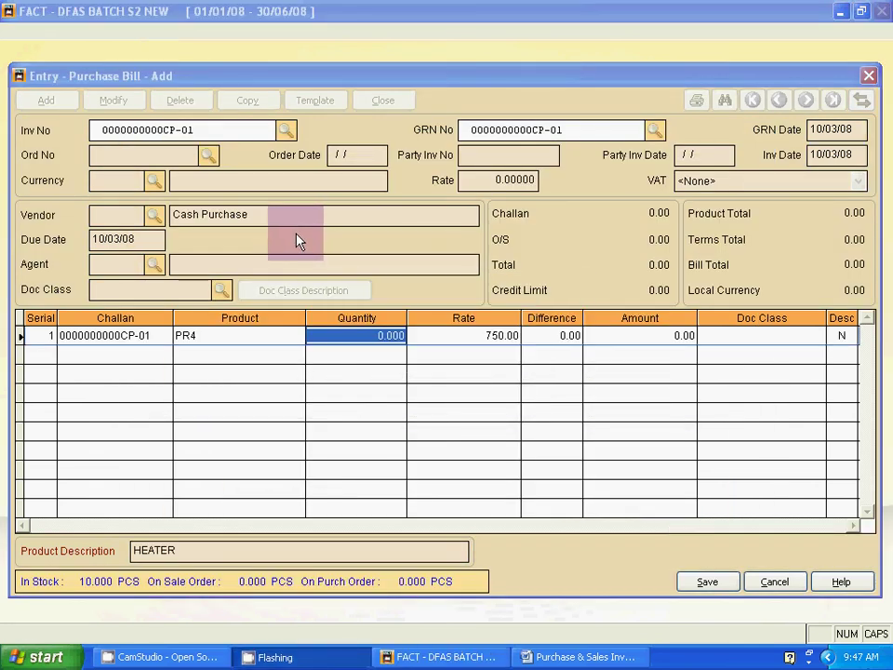
key("alt+Tab")
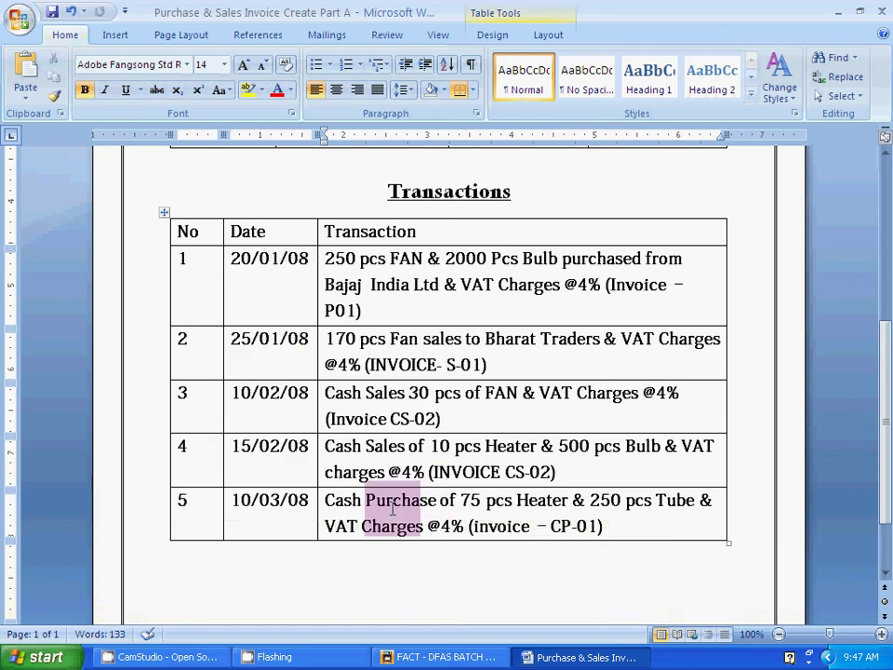
key("alt+Tab")
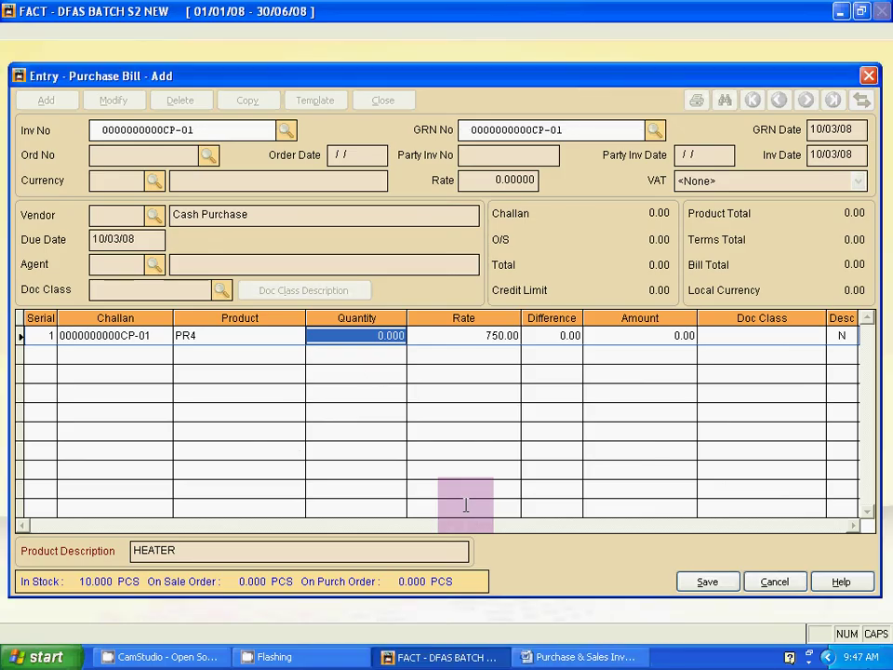
type("75")
key("Return")
key("Return")
key("Return")
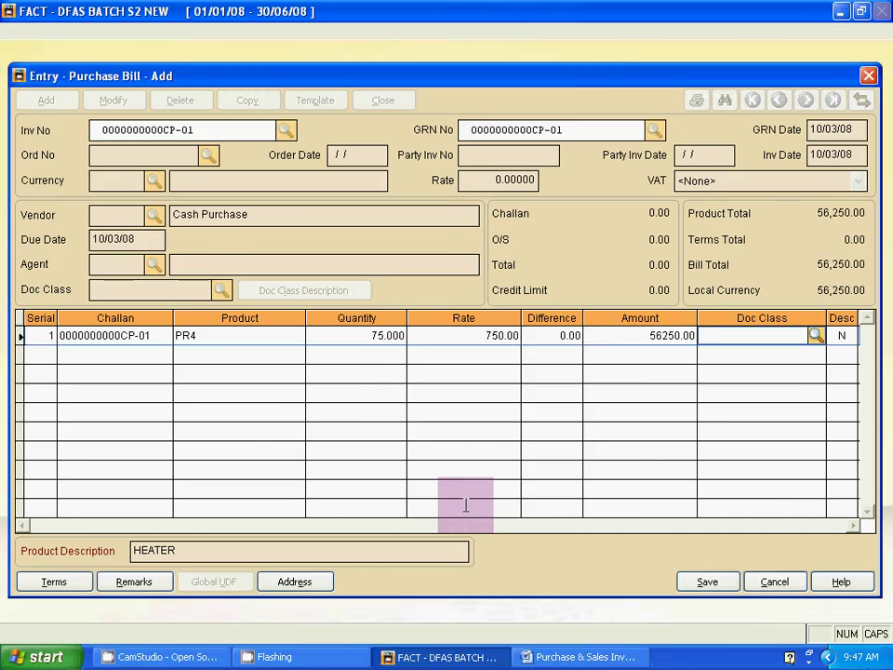
key("Return")
key("Return")
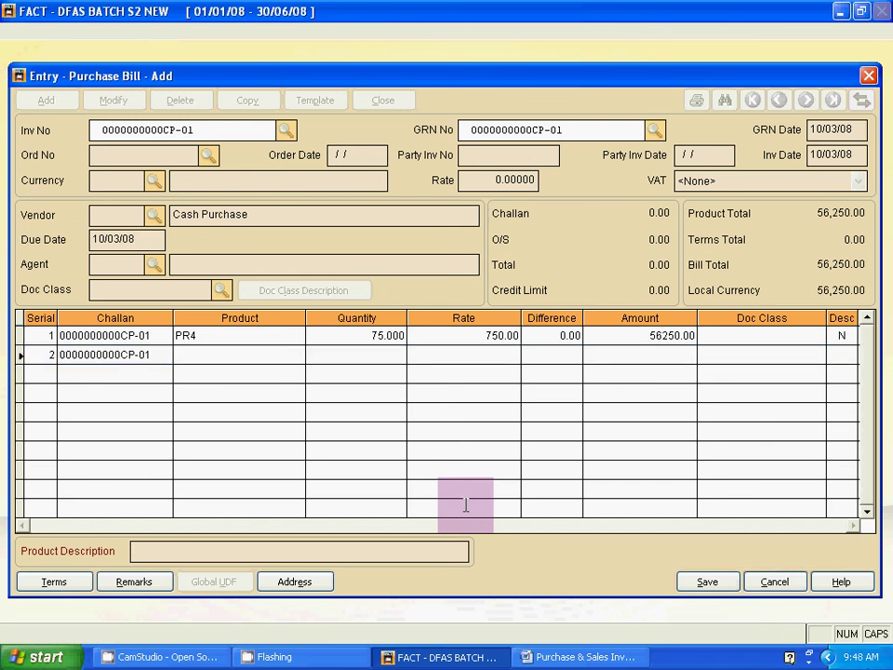
Add TUBE (PR2) as the second product line with the quantity of 250 given in Word, keeping the default rate
key("alt+Tab")
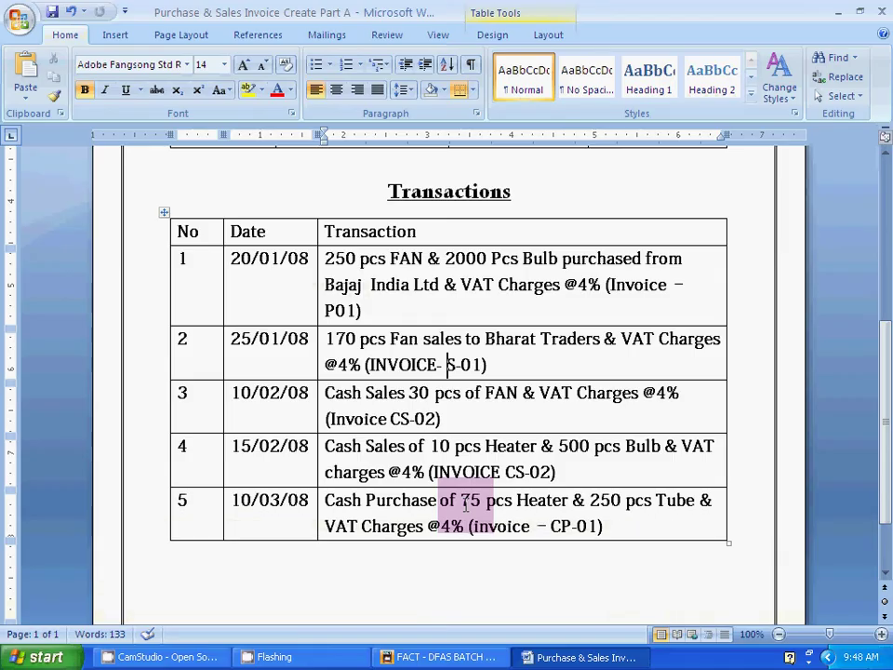
key("alt+Tab")
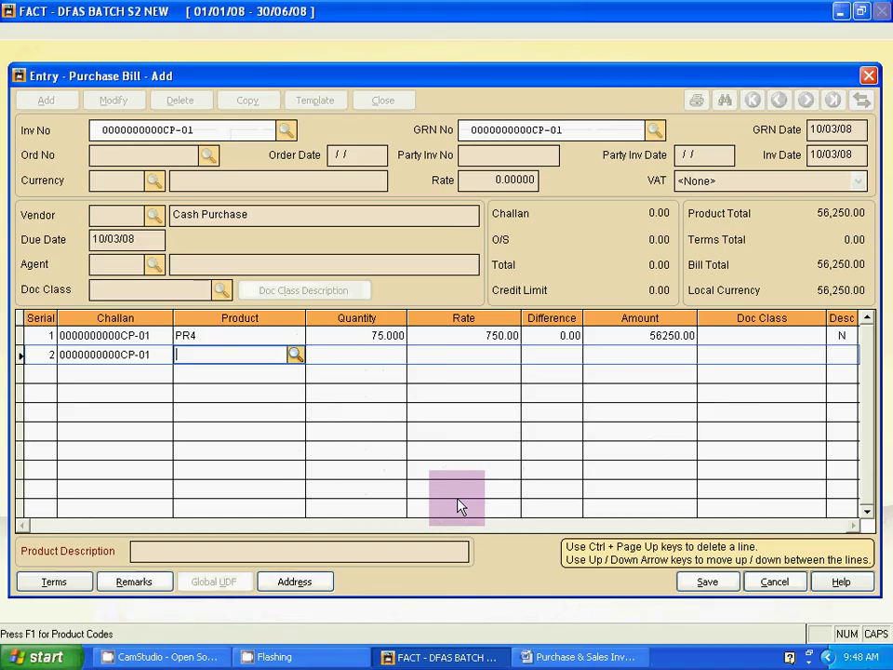
left_click(294, 355)
double_click(290, 205)
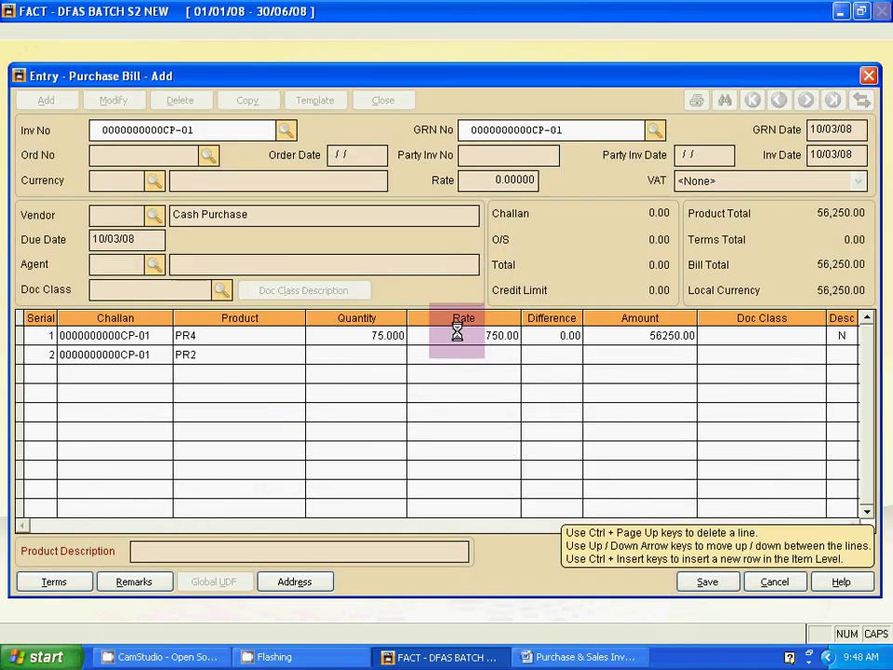
key("alt+Tab")
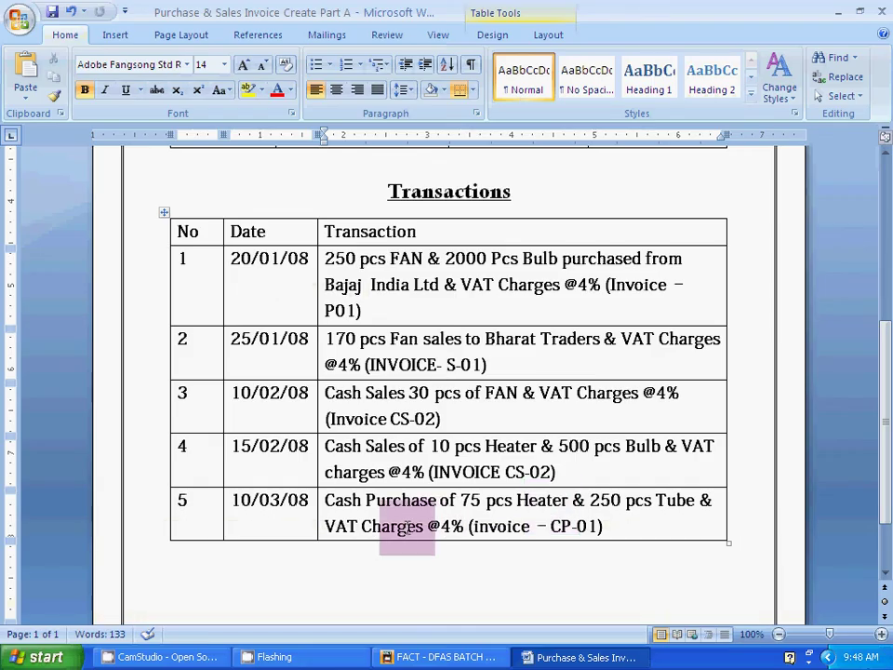
key("alt+Tab")
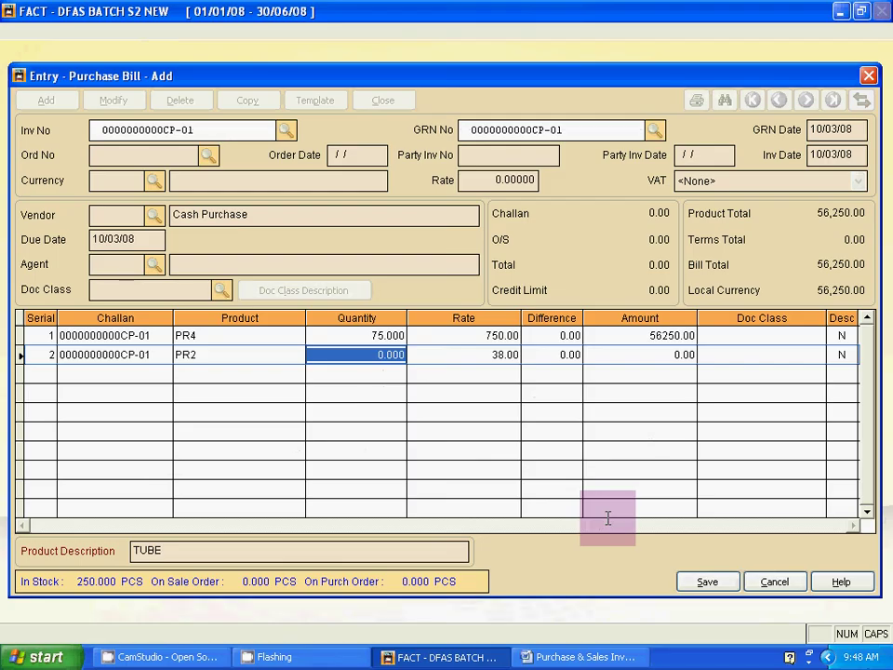
type("250")
key("Return")
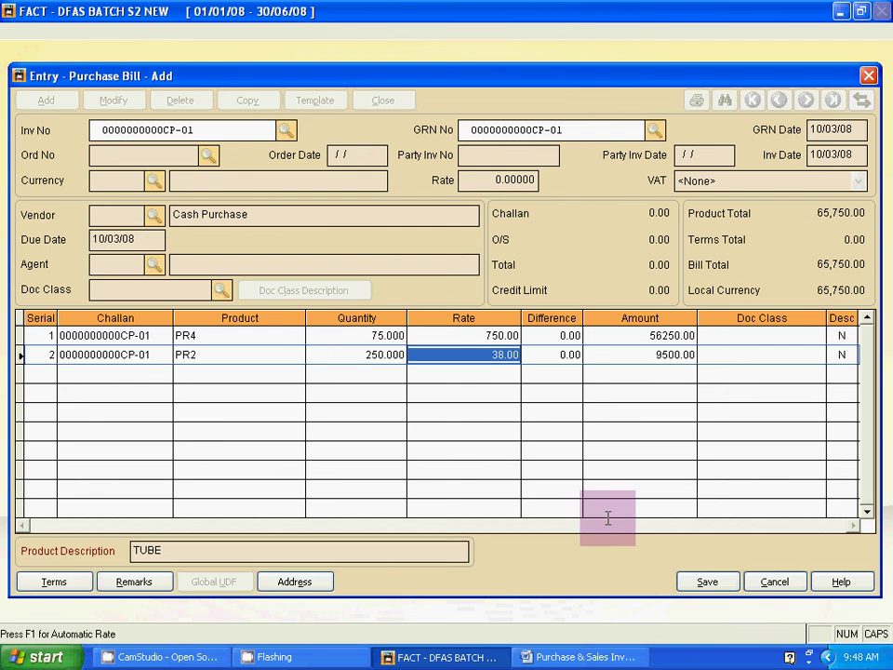
key("Return")
key("Return")
key("Return")
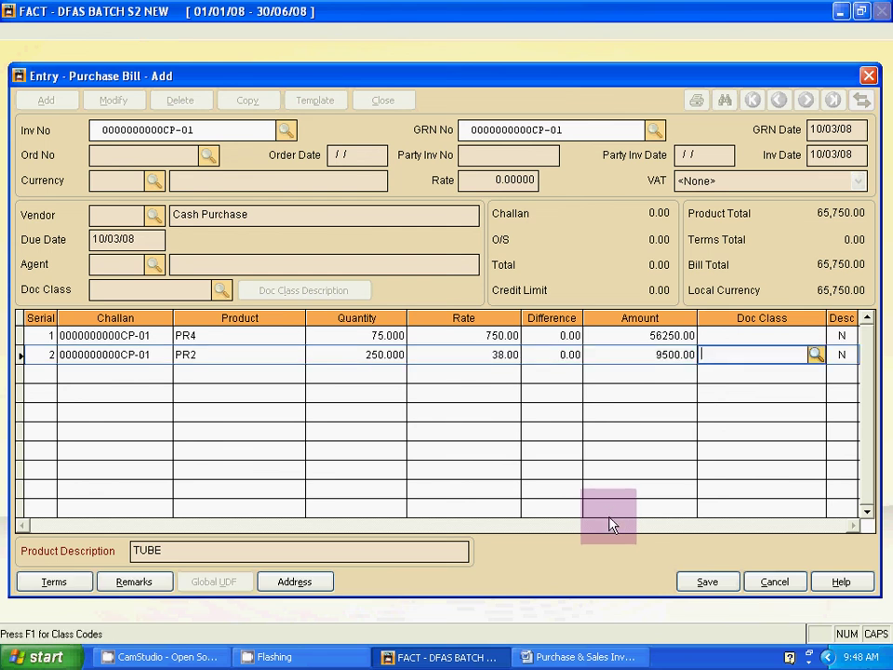
Check transaction 5's VAT rate in Word and apply the Input 4% VAT term to purchase bill CP-01
key("alt+Tab")
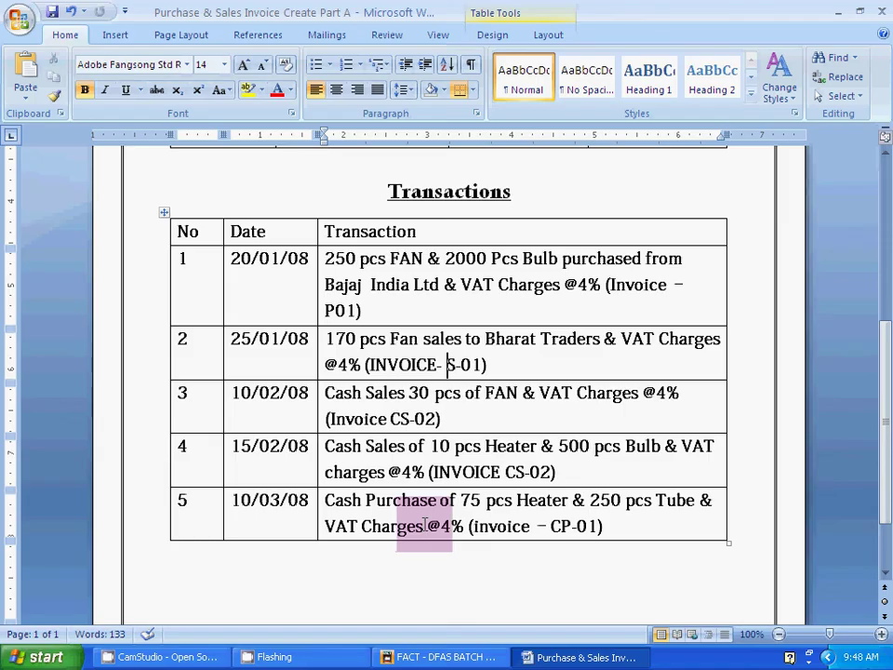
key("alt+Tab")
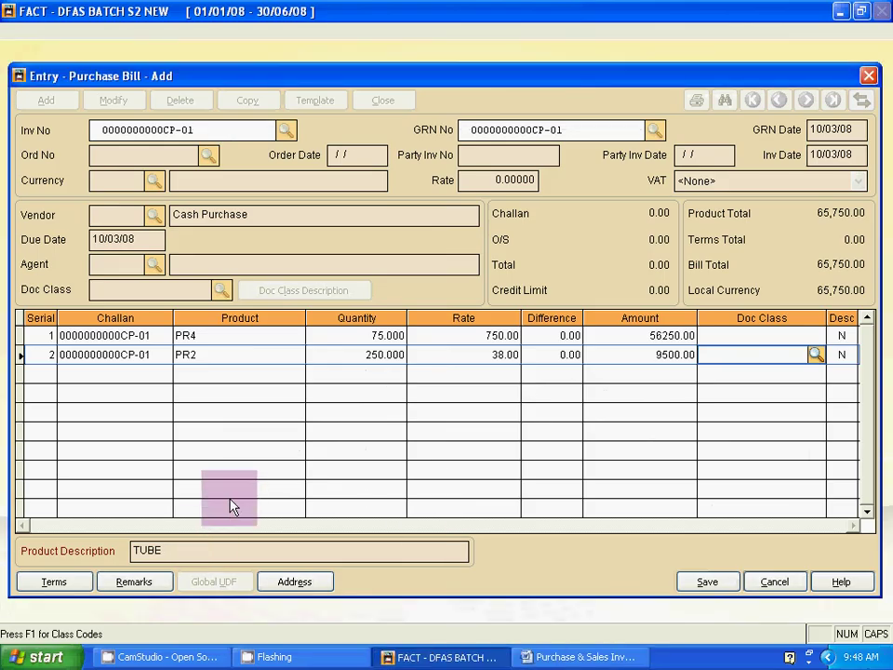
key("Tab")
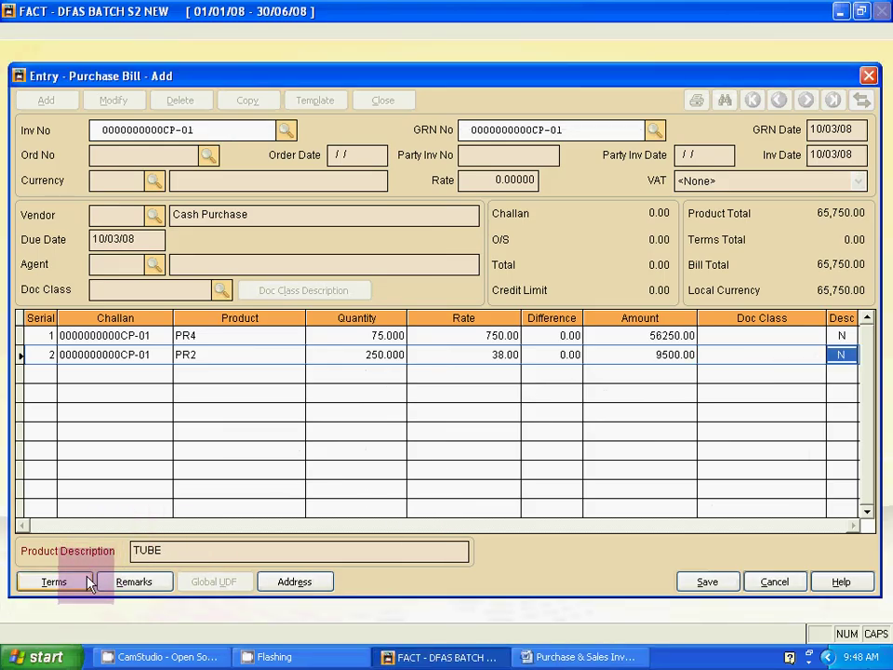
left_click(88, 582)
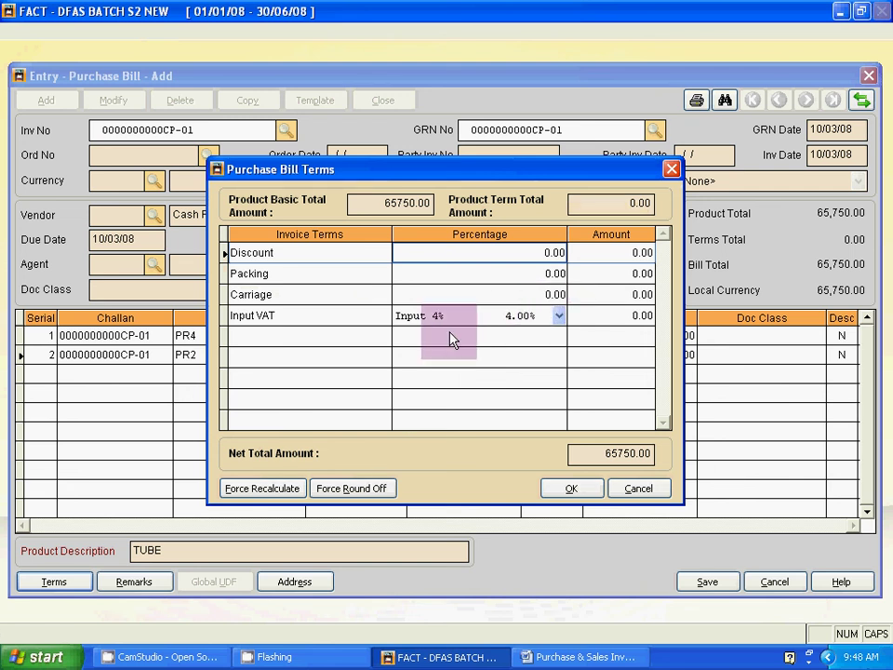
left_click(555, 318)
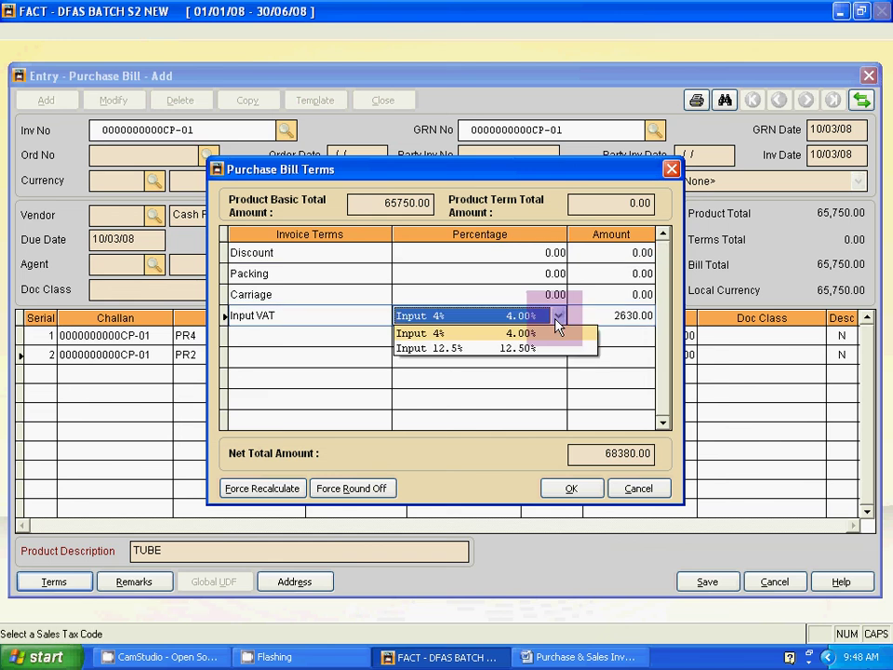
left_click(515, 337)
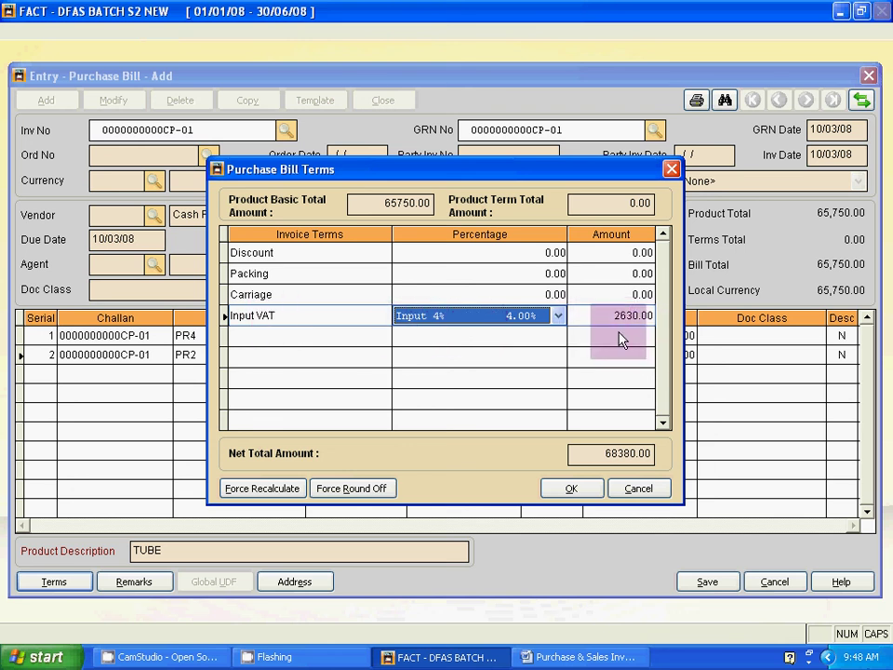
left_click(572, 492)
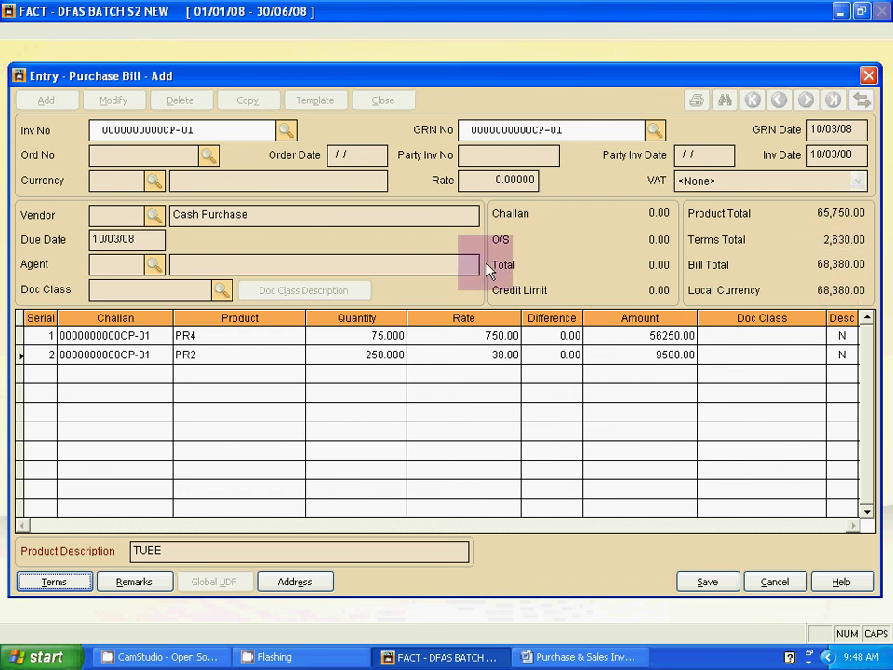
Save purchase bill CP-01 and close the purchase bill entry window
left_click(706, 583)
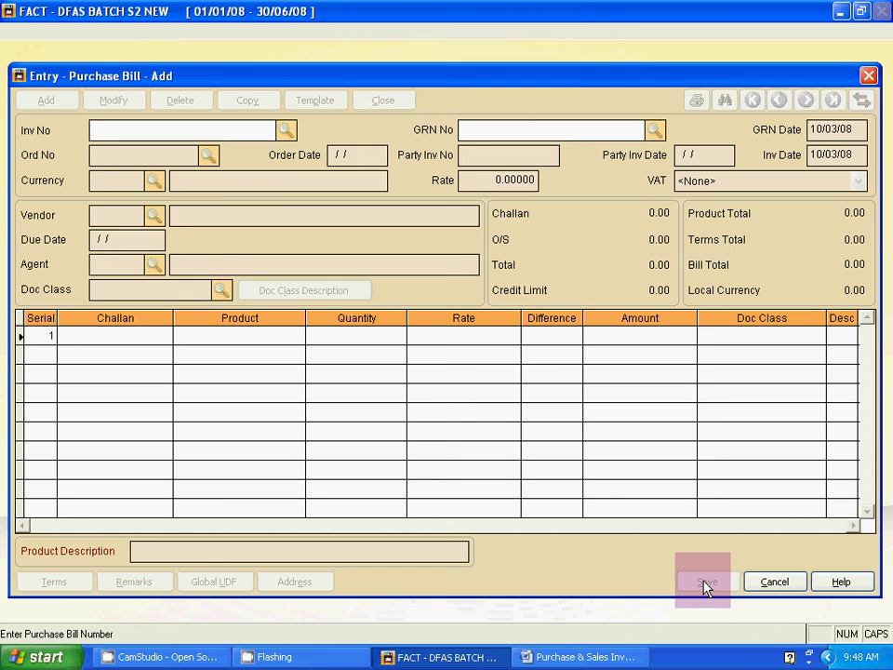
key("Escape")
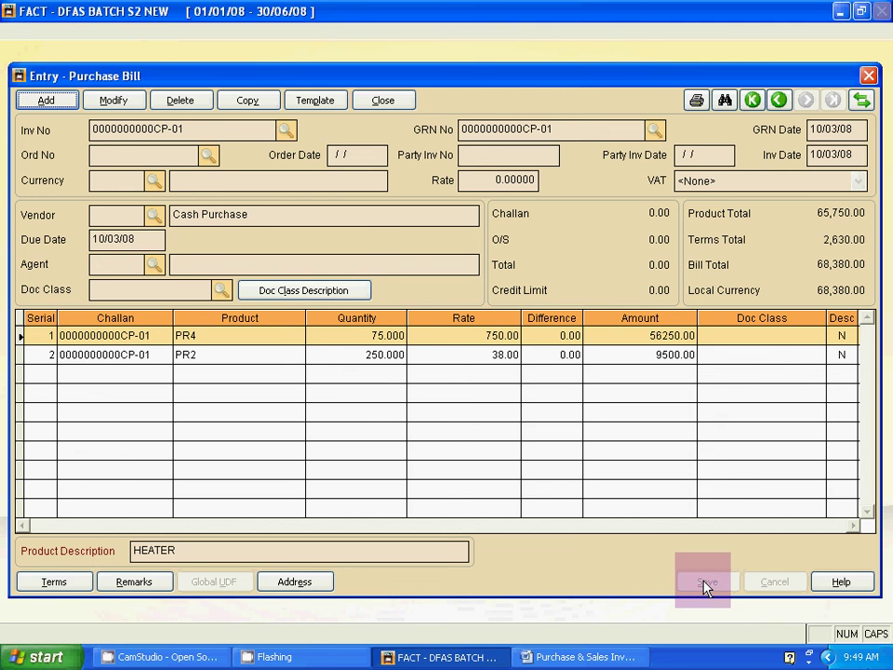
key("Escape")
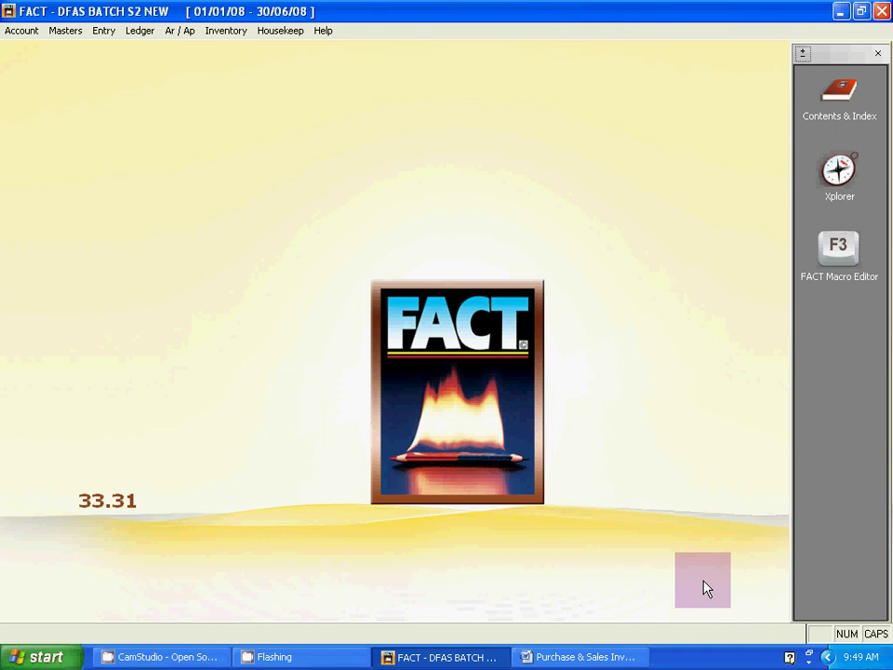